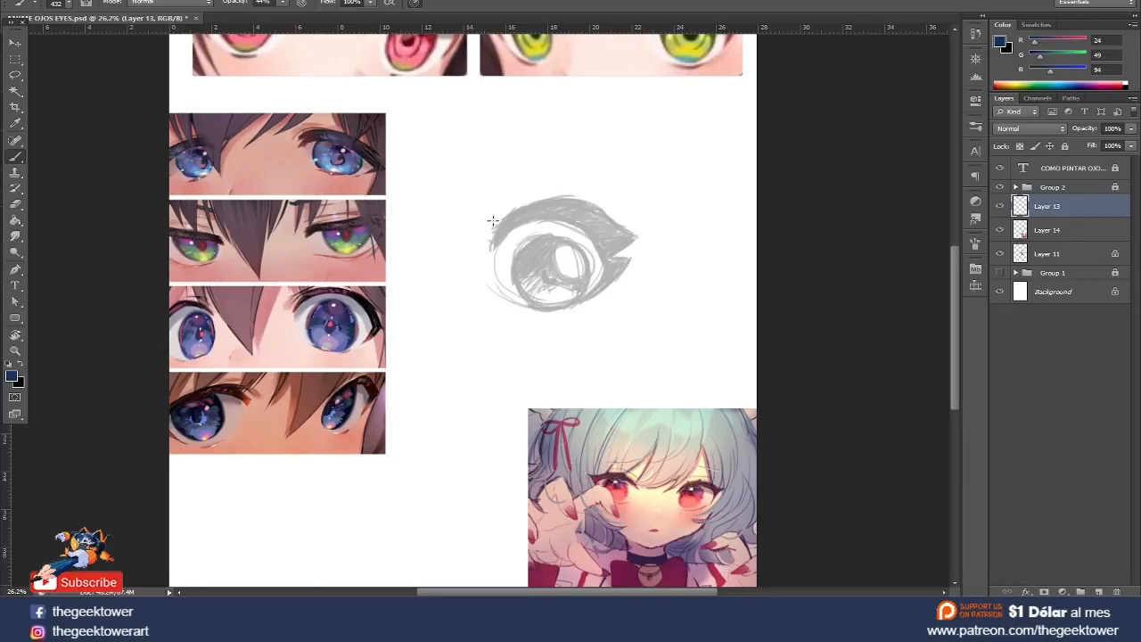
- Paint a short diagonal blue test stroke on the empty canvas above the eye sketch
{"action": "right_click", "coordinate": [519, 195]}
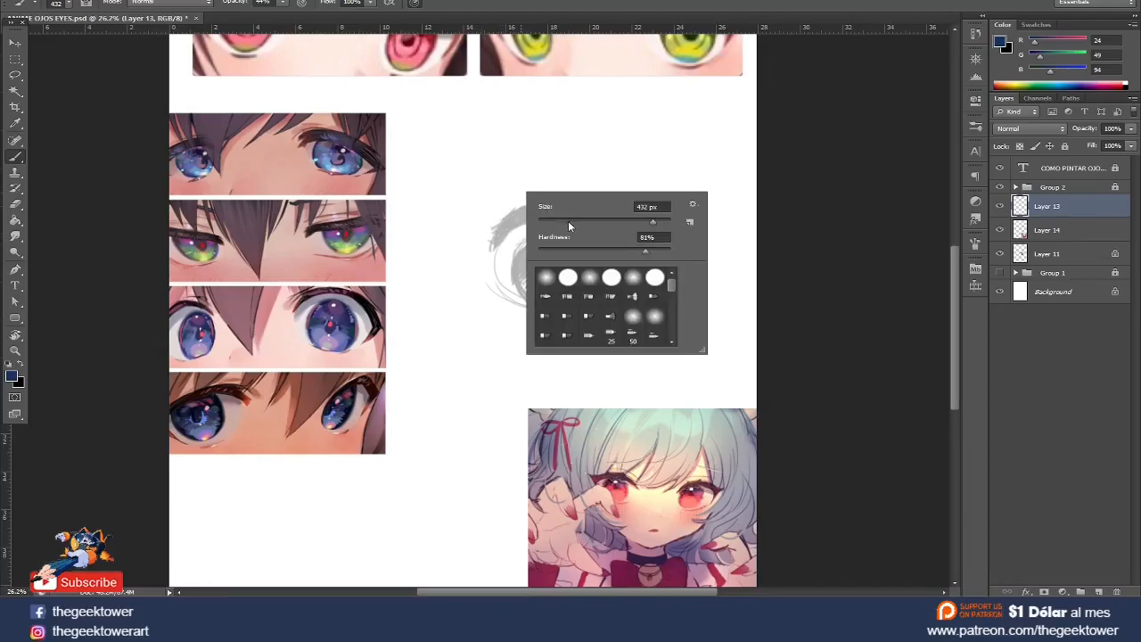
{"action": "left_click", "coordinate": [616, 179]}
{"action": "left_click_drag", "start_coordinate": [595, 140], "coordinate": [561, 188]}
{"action": "key", "text": "ctrl+z"}
{"action": "left_click_drag", "start_coordinate": [606, 116], "coordinate": [560, 164]}
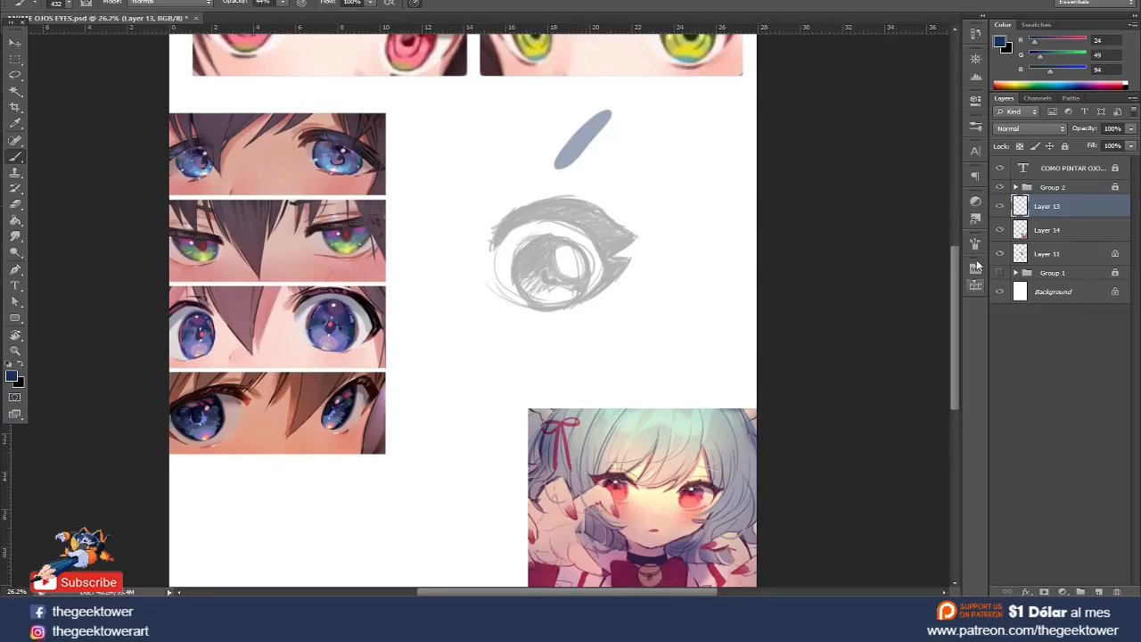
- Adjust the angle and roundness of the elliptical brush tip in the brush tip shape settings
{"action": "left_click", "coordinate": [976, 130]}
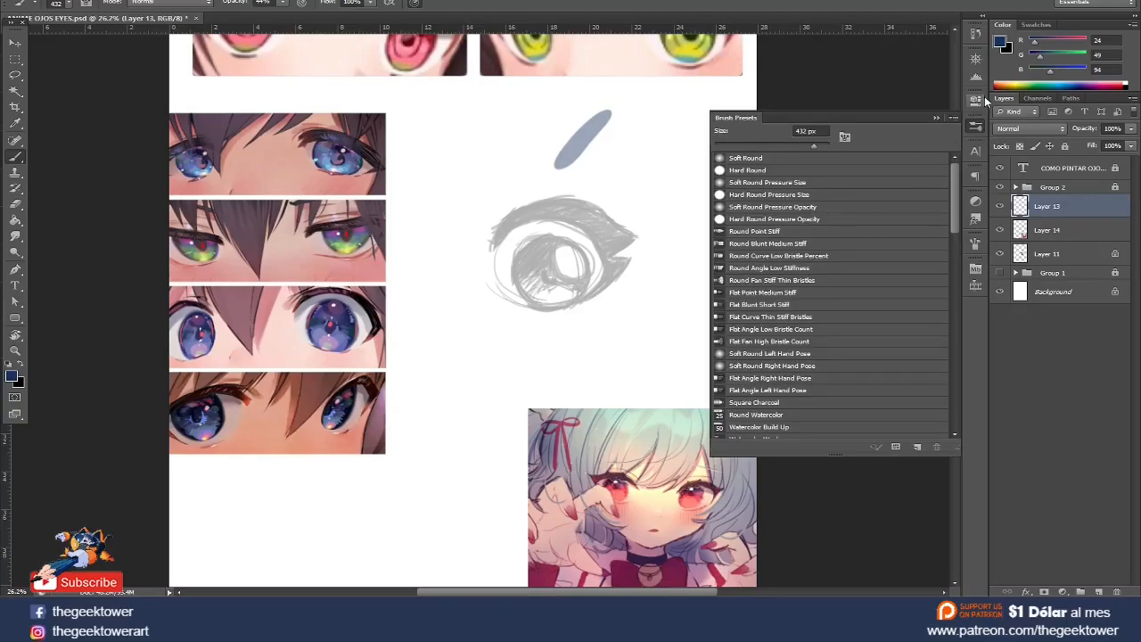
{"action": "left_click", "coordinate": [975, 243]}
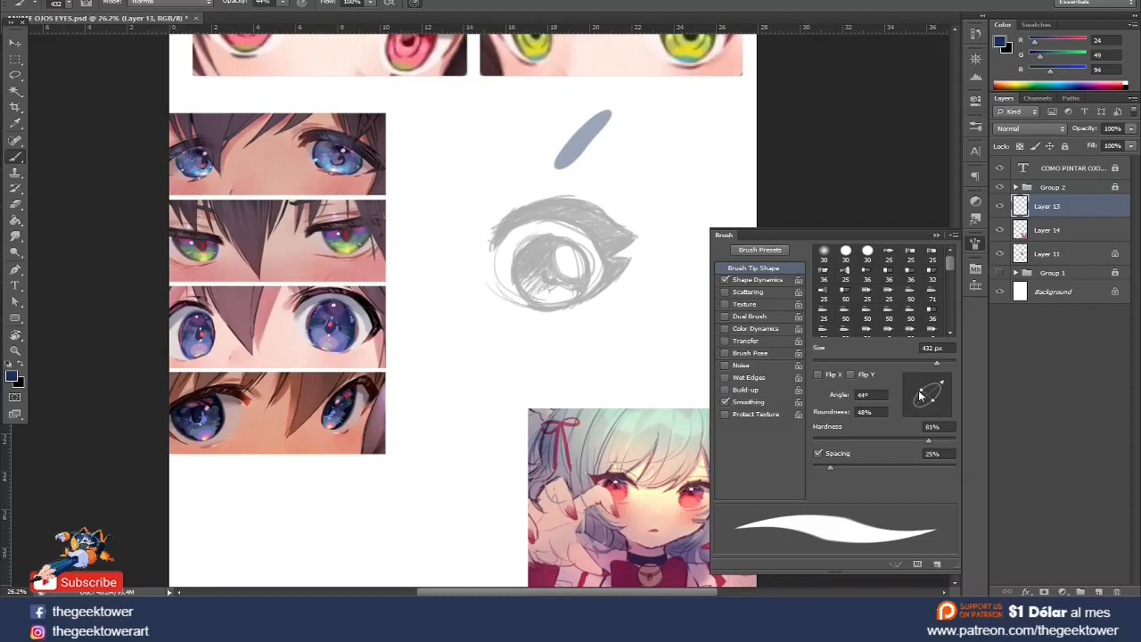
{"action": "mouse_move", "coordinate": [924, 393]}
{"action": "left_mouse_down"}
{"action": "mouse_move", "coordinate": [927, 383]}
{"action": "mouse_move", "coordinate": [940, 390]}
{"action": "left_mouse_up"}
{"action": "left_click", "coordinate": [936, 235]}
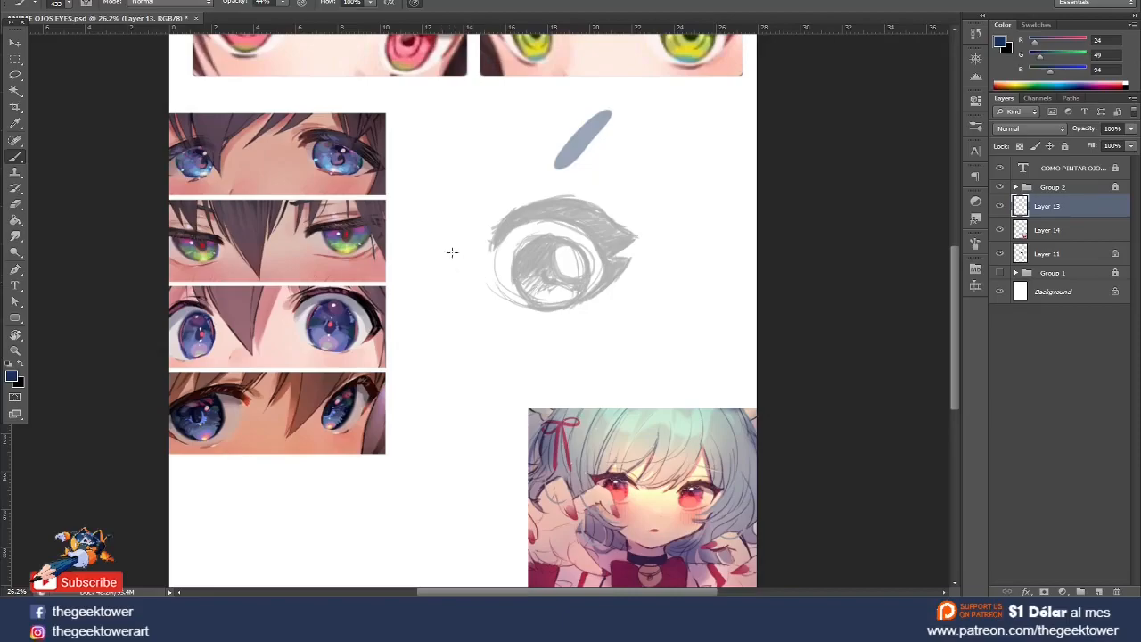
- Set the brush opacity to 26% and block in the whole iris of the sketched eye with dark blue
{"action": "left_click", "coordinate": [282, 3]}
{"action": "left_click_drag", "start_coordinate": [283, 16], "coordinate": [274, 17]}
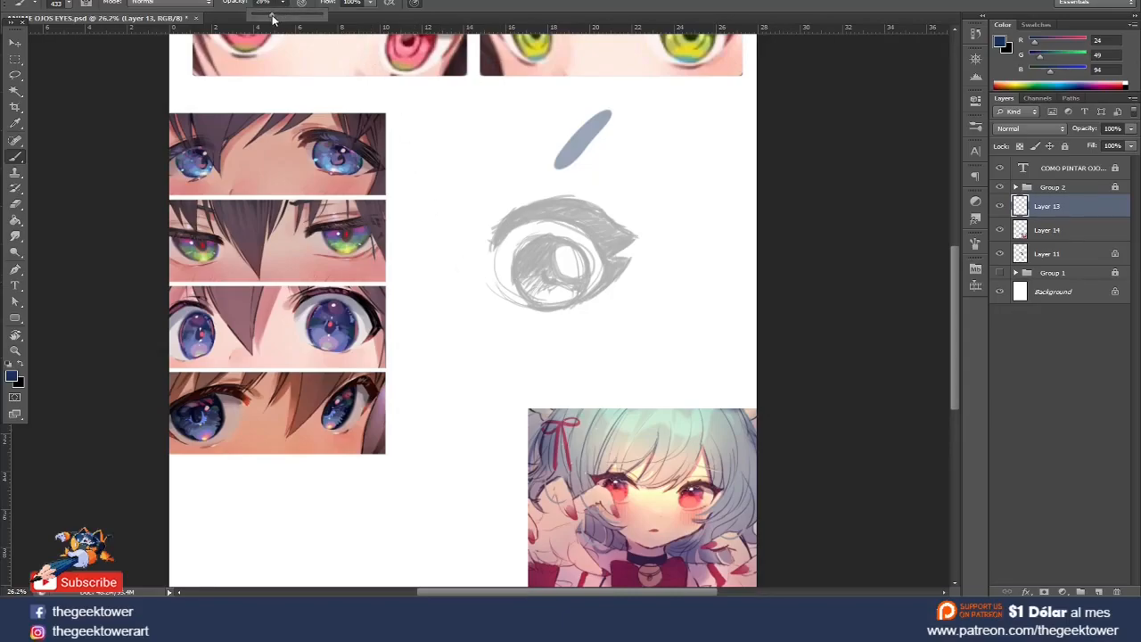
{"action": "mouse_move", "coordinate": [532, 261]}
{"action": "left_mouse_down"}
{"action": "mouse_move", "coordinate": [548, 294]}
{"action": "mouse_move", "coordinate": [573, 267]}
{"action": "mouse_move", "coordinate": [566, 293]}
{"action": "mouse_move", "coordinate": [527, 307]}
{"action": "left_mouse_up"}
{"action": "mouse_move", "coordinate": [543, 258]}
{"action": "left_mouse_down"}
{"action": "mouse_move", "coordinate": [570, 269]}
{"action": "mouse_move", "coordinate": [538, 251]}
{"action": "mouse_move", "coordinate": [526, 282]}
{"action": "left_mouse_up"}
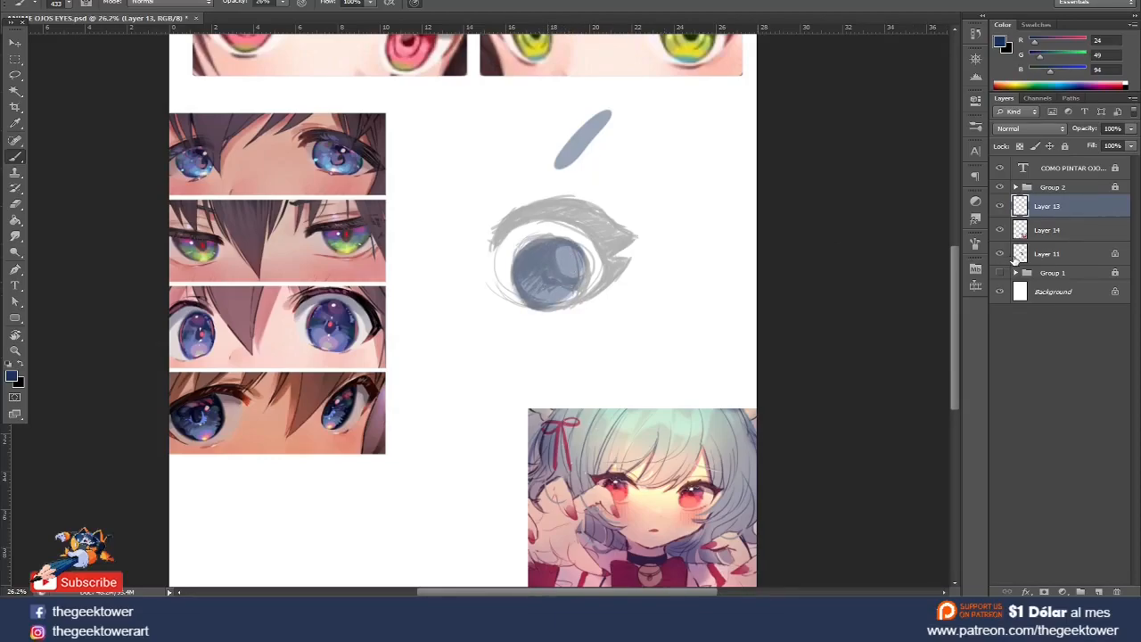
- Lower the opacity of the sketch on Layer 11 and make Layer 13 active again
{"action": "left_click", "coordinate": [1047, 254]}
{"action": "left_click", "coordinate": [1130, 129]}
{"action": "left_click_drag", "start_coordinate": [1125, 145], "coordinate": [1083, 145]}
{"action": "left_click", "coordinate": [1036, 206]}
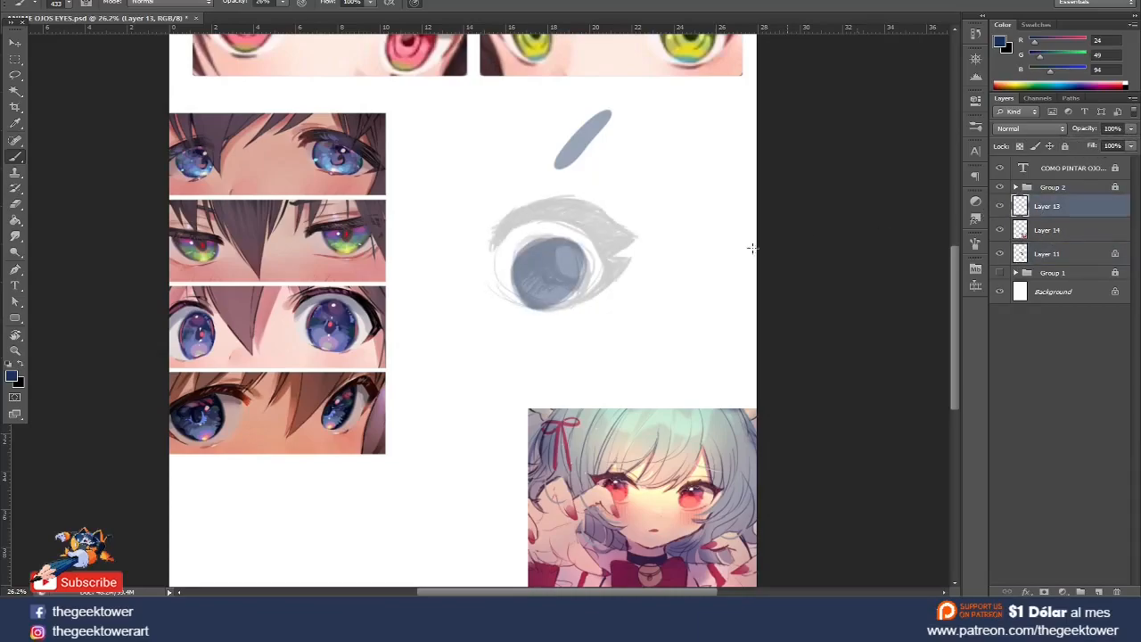
- Build up the iris fill to a denser dark blue with the brush hardness raised to 86%
{"action": "mouse_move", "coordinate": [544, 254]}
{"action": "left_mouse_down"}
{"action": "mouse_move", "coordinate": [557, 296]}
{"action": "mouse_move", "coordinate": [535, 258]}
{"action": "mouse_move", "coordinate": [571, 263]}
{"action": "mouse_move", "coordinate": [573, 284]}
{"action": "mouse_move", "coordinate": [549, 300]}
{"action": "mouse_move", "coordinate": [542, 289]}
{"action": "mouse_move", "coordinate": [546, 299]}
{"action": "mouse_move", "coordinate": [558, 258]}
{"action": "mouse_move", "coordinate": [567, 261]}
{"action": "mouse_move", "coordinate": [534, 289]}
{"action": "left_mouse_up"}
{"action": "right_click", "coordinate": [546, 269]}
{"action": "left_click_drag", "start_coordinate": [669, 326], "coordinate": [673, 327]}
{"action": "mouse_move", "coordinate": [549, 257]}
{"action": "left_mouse_down"}
{"action": "mouse_move", "coordinate": [548, 293]}
{"action": "mouse_move", "coordinate": [558, 257]}
{"action": "mouse_move", "coordinate": [563, 284]}
{"action": "left_mouse_up"}
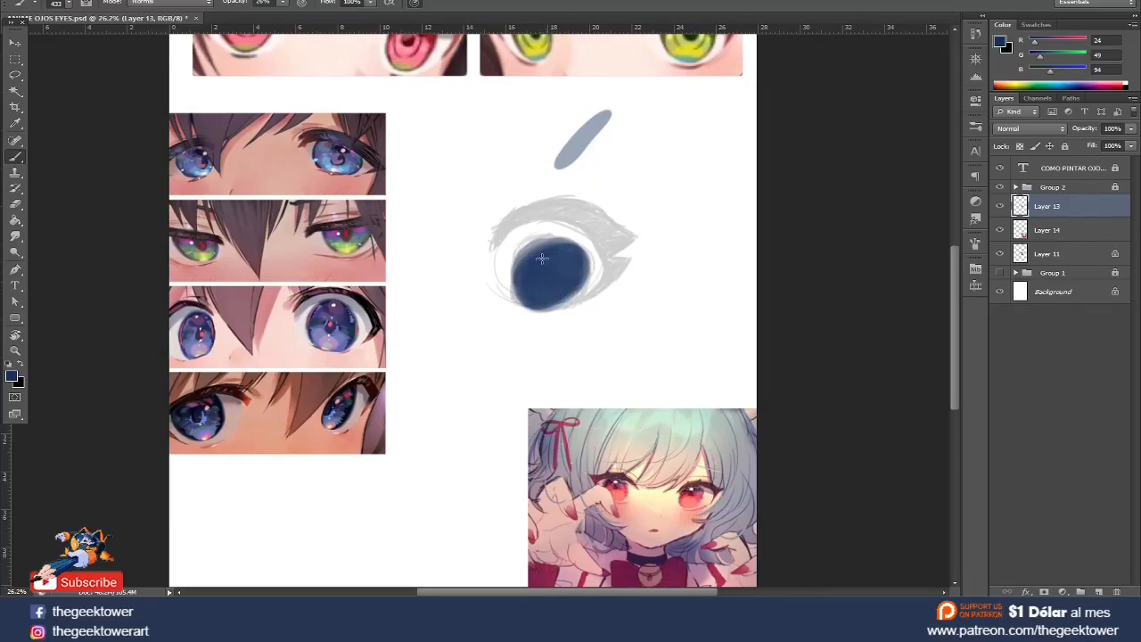
- Choose the brighter blue 5185e5 and draw a thin 65 px test stroke beside the reference eyes
{"action": "left_click", "coordinate": [13, 377]}
{"action": "left_click", "coordinate": [439, 440]}
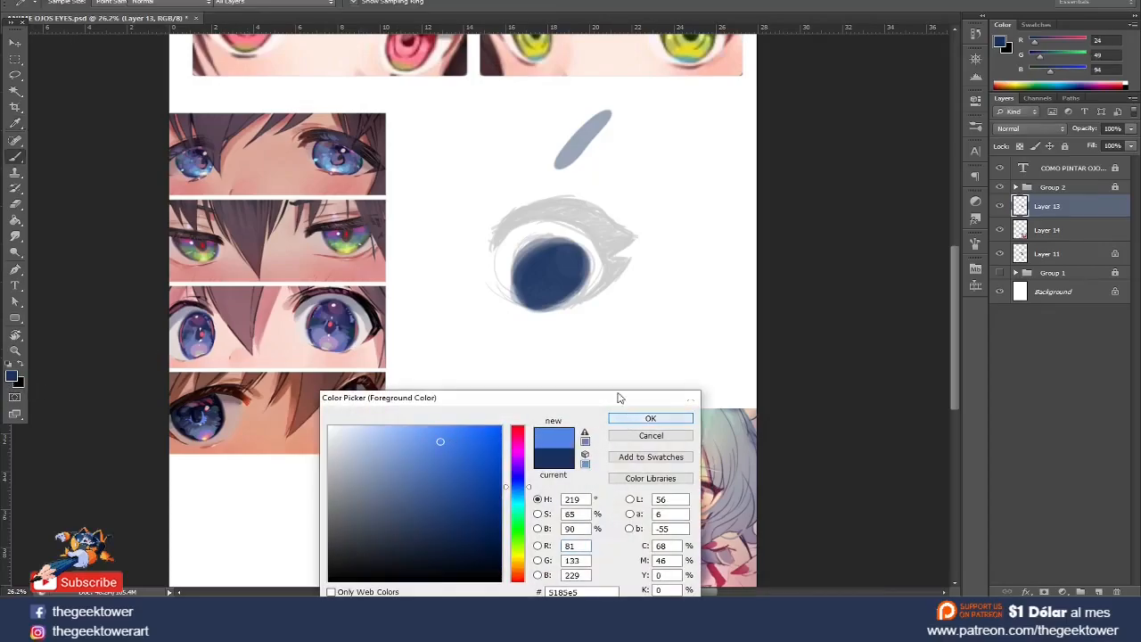
{"action": "left_click", "coordinate": [650, 418]}
{"action": "right_click", "coordinate": [542, 288]}
{"action": "left_click", "coordinate": [602, 316]}
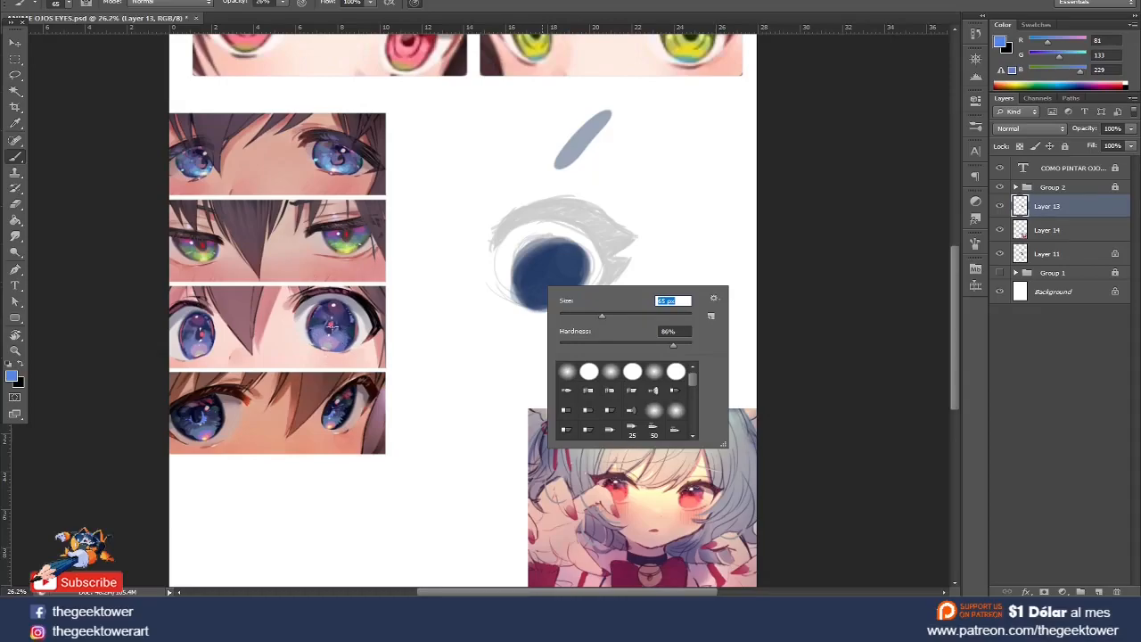
{"action": "left_click", "coordinate": [359, 292]}
{"action": "left_click_drag", "start_coordinate": [428, 239], "coordinate": [393, 288]}
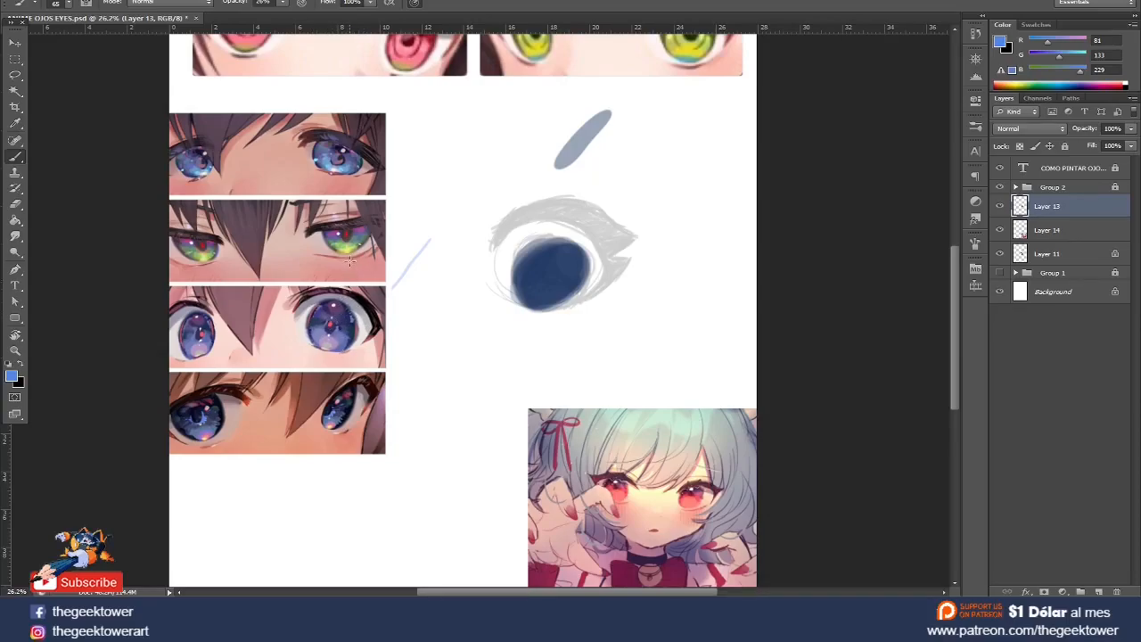
- Enlarge the brush and paint a bright blue reflection area in the lower part of the iris
{"action": "right_click", "coordinate": [545, 293]}
{"action": "left_click_drag", "start_coordinate": [608, 323], "coordinate": [629, 322]}
{"action": "mouse_move", "coordinate": [539, 293]}
{"action": "left_mouse_down"}
{"action": "mouse_move", "coordinate": [351, 331]}
{"action": "mouse_move", "coordinate": [348, 413]}
{"action": "mouse_move", "coordinate": [568, 323]}
{"action": "mouse_move", "coordinate": [523, 242]}
{"action": "left_mouse_up"}
- Outline the iris with a near-black blue sampled from the lowest reference eye, using 68% brush opacity
{"action": "left_click", "coordinate": [349, 412], "text": "alt"}
{"action": "right_click", "coordinate": [530, 293]}
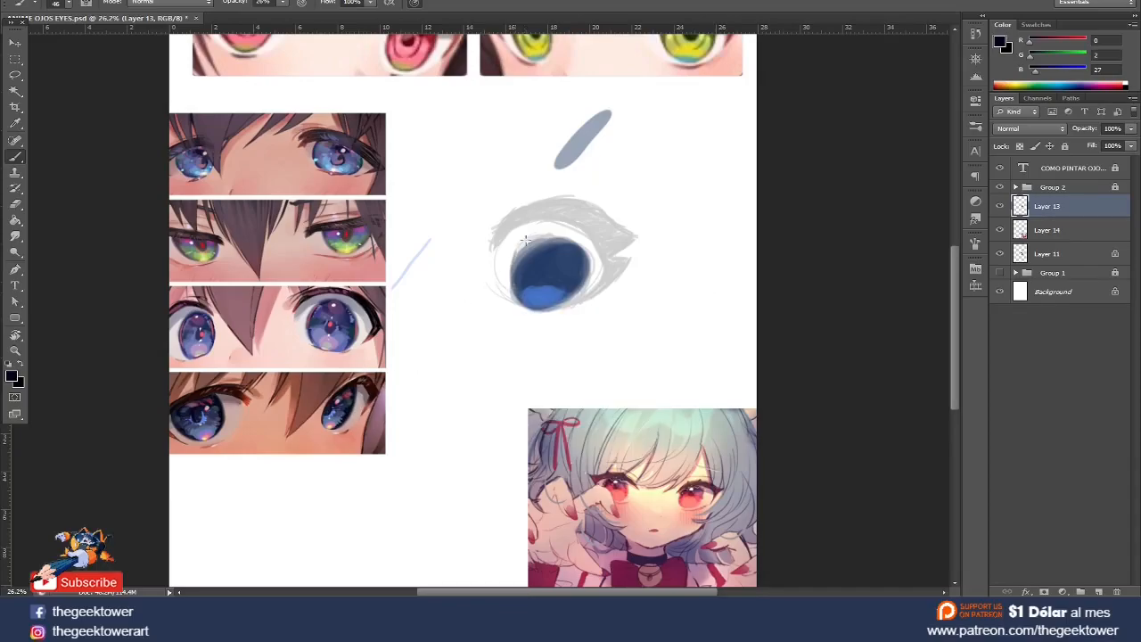
{"action": "left_click", "coordinate": [282, 3]}
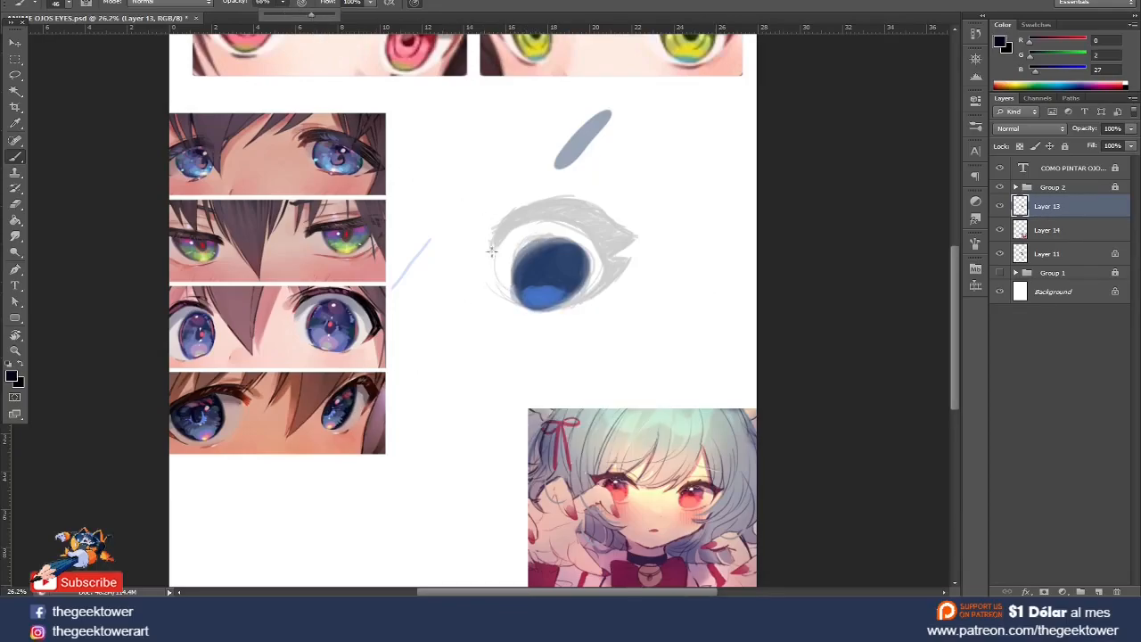
{"action": "left_click_drag", "start_coordinate": [526, 308], "coordinate": [519, 261]}
{"action": "key", "text": "ctrl+z"}
{"action": "mouse_move", "coordinate": [528, 309]}
{"action": "left_mouse_down"}
{"action": "mouse_move", "coordinate": [533, 271]}
{"action": "mouse_move", "coordinate": [518, 273]}
{"action": "mouse_move", "coordinate": [562, 236]}
{"action": "mouse_move", "coordinate": [546, 237]}
{"action": "mouse_move", "coordinate": [517, 268]}
{"action": "mouse_move", "coordinate": [523, 253]}
{"action": "mouse_move", "coordinate": [614, 267]}
{"action": "mouse_move", "coordinate": [561, 241]}
{"action": "mouse_move", "coordinate": [581, 294]}
{"action": "mouse_move", "coordinate": [578, 260]}
{"action": "mouse_move", "coordinate": [566, 306]}
{"action": "mouse_move", "coordinate": [579, 287]}
{"action": "mouse_move", "coordinate": [534, 308]}
{"action": "mouse_move", "coordinate": [558, 308]}
{"action": "mouse_move", "coordinate": [535, 303]}
{"action": "mouse_move", "coordinate": [563, 310]}
{"action": "left_mouse_up"}
{"action": "mouse_move", "coordinate": [565, 239]}
{"action": "left_mouse_down"}
{"action": "mouse_move", "coordinate": [586, 258]}
{"action": "mouse_move", "coordinate": [532, 242]}
{"action": "mouse_move", "coordinate": [507, 288]}
{"action": "mouse_move", "coordinate": [521, 247]}
{"action": "mouse_move", "coordinate": [511, 290]}
{"action": "mouse_move", "coordinate": [514, 281]}
{"action": "mouse_move", "coordinate": [535, 312]}
{"action": "left_mouse_up"}
- Shade the upper half and left edge of the iris with near-black blue, increasing the brush size
{"action": "right_click", "coordinate": [533, 252]}
{"action": "left_click_drag", "start_coordinate": [573, 279], "coordinate": [593, 280]}
{"action": "mouse_move", "coordinate": [561, 237]}
{"action": "left_mouse_down"}
{"action": "mouse_move", "coordinate": [515, 257]}
{"action": "mouse_move", "coordinate": [509, 293]}
{"action": "left_mouse_up"}
{"action": "right_click", "coordinate": [549, 248]}
{"action": "left_click_drag", "start_coordinate": [610, 277], "coordinate": [647, 274]}
{"action": "mouse_move", "coordinate": [528, 253]}
{"action": "left_mouse_down"}
{"action": "mouse_move", "coordinate": [591, 321]}
{"action": "mouse_move", "coordinate": [665, 293]}
{"action": "mouse_move", "coordinate": [545, 246]}
{"action": "mouse_move", "coordinate": [521, 261]}
{"action": "mouse_move", "coordinate": [556, 241]}
{"action": "mouse_move", "coordinate": [578, 258]}
{"action": "mouse_move", "coordinate": [521, 265]}
{"action": "mouse_move", "coordinate": [573, 257]}
{"action": "mouse_move", "coordinate": [550, 244]}
{"action": "mouse_move", "coordinate": [536, 266]}
{"action": "mouse_move", "coordinate": [556, 265]}
{"action": "mouse_move", "coordinate": [527, 264]}
{"action": "mouse_move", "coordinate": [516, 288]}
{"action": "mouse_move", "coordinate": [562, 255]}
{"action": "mouse_move", "coordinate": [583, 271]}
{"action": "mouse_move", "coordinate": [544, 257]}
{"action": "mouse_move", "coordinate": [552, 271]}
{"action": "mouse_move", "coordinate": [514, 294]}
{"action": "left_mouse_up"}
- Blend the dark upper iris into the blue below with a 236 px brush and colors sampled from the iris
{"action": "right_click", "coordinate": [544, 250]}
{"action": "left_click", "coordinate": [590, 320]}
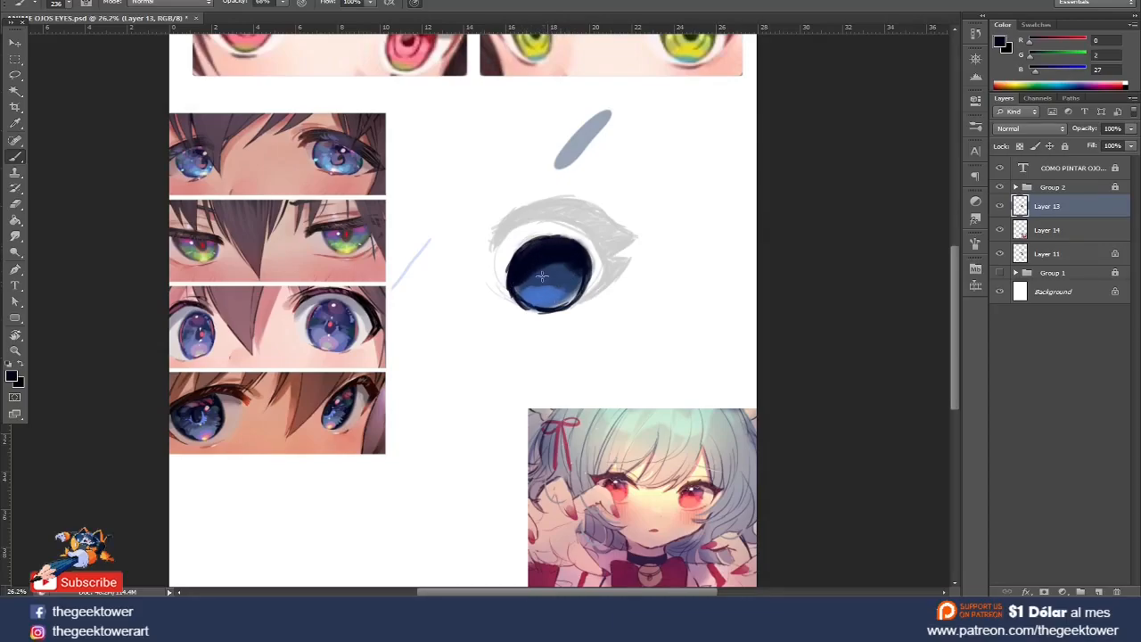
{"action": "left_click", "coordinate": [549, 278], "text": "alt"}
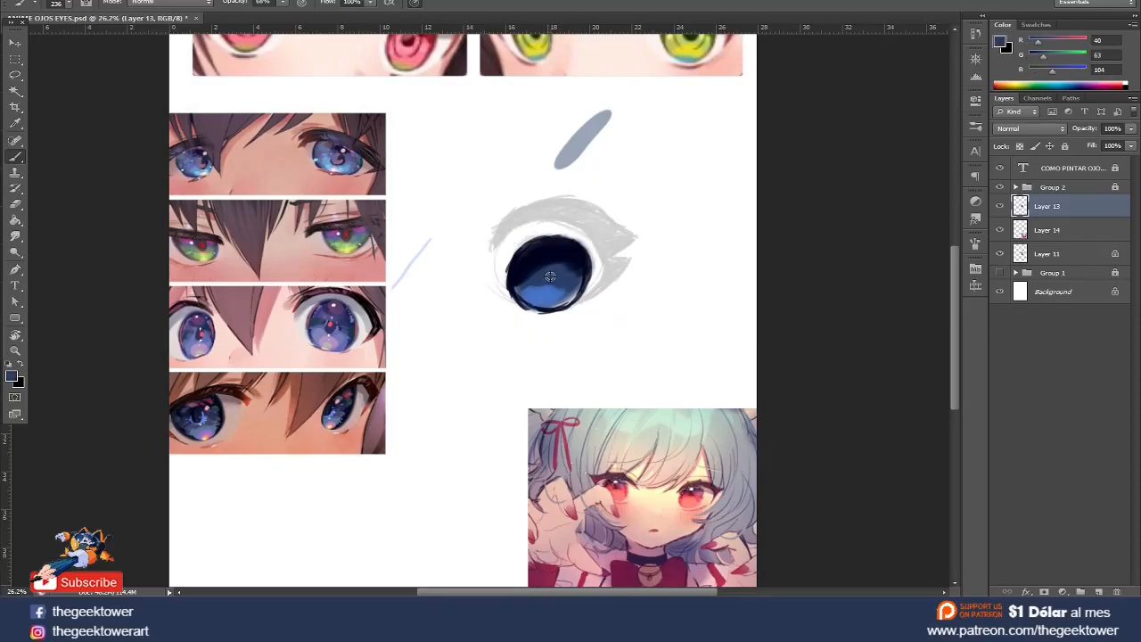
{"action": "left_click_drag", "start_coordinate": [522, 282], "coordinate": [532, 269]}
{"action": "left_click", "coordinate": [540, 264], "text": "alt"}
{"action": "left_click", "coordinate": [531, 254], "text": "alt"}
{"action": "left_click", "coordinate": [538, 271], "text": "alt"}
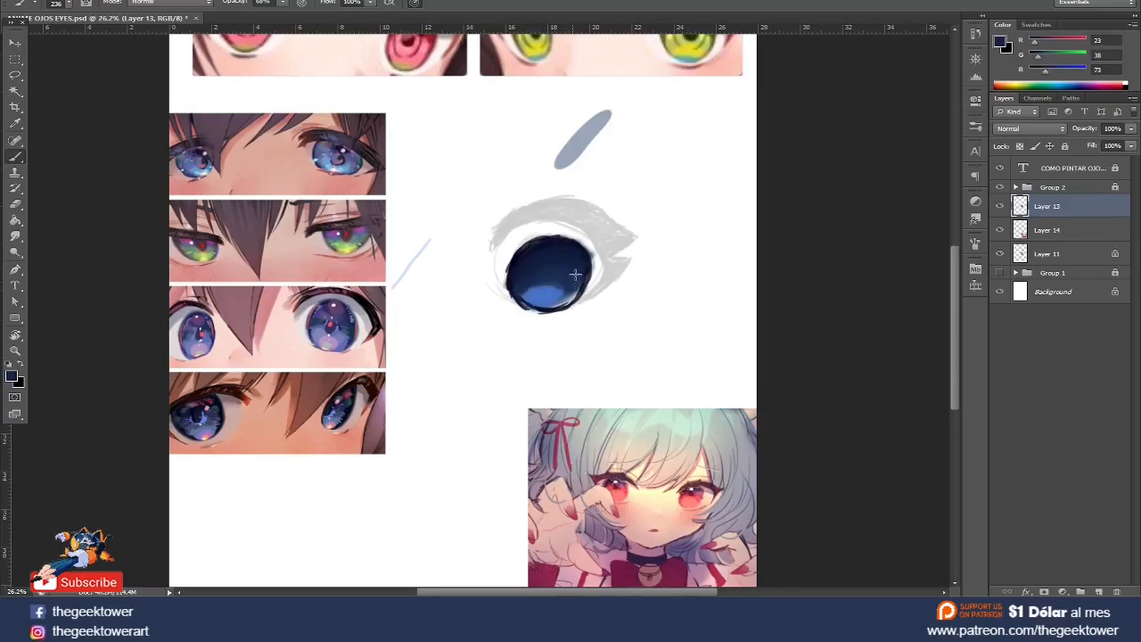
{"action": "left_click", "coordinate": [546, 247], "text": "alt"}
{"action": "left_click_drag", "start_coordinate": [574, 254], "coordinate": [588, 265]}
- Extend the sampled medium blue along both lower sides of the iris, reducing the brush to 74 px
{"action": "left_click", "coordinate": [552, 293], "text": "alt"}
{"action": "mouse_move", "coordinate": [552, 294]}
{"action": "left_mouse_down"}
{"action": "mouse_move", "coordinate": [524, 303]}
{"action": "mouse_move", "coordinate": [519, 292]}
{"action": "mouse_move", "coordinate": [557, 302]}
{"action": "mouse_move", "coordinate": [540, 307]}
{"action": "mouse_move", "coordinate": [578, 276]}
{"action": "mouse_move", "coordinate": [561, 305]}
{"action": "mouse_move", "coordinate": [589, 283]}
{"action": "left_mouse_up"}
{"action": "right_click", "coordinate": [589, 263]}
{"action": "left_click", "coordinate": [649, 293]}
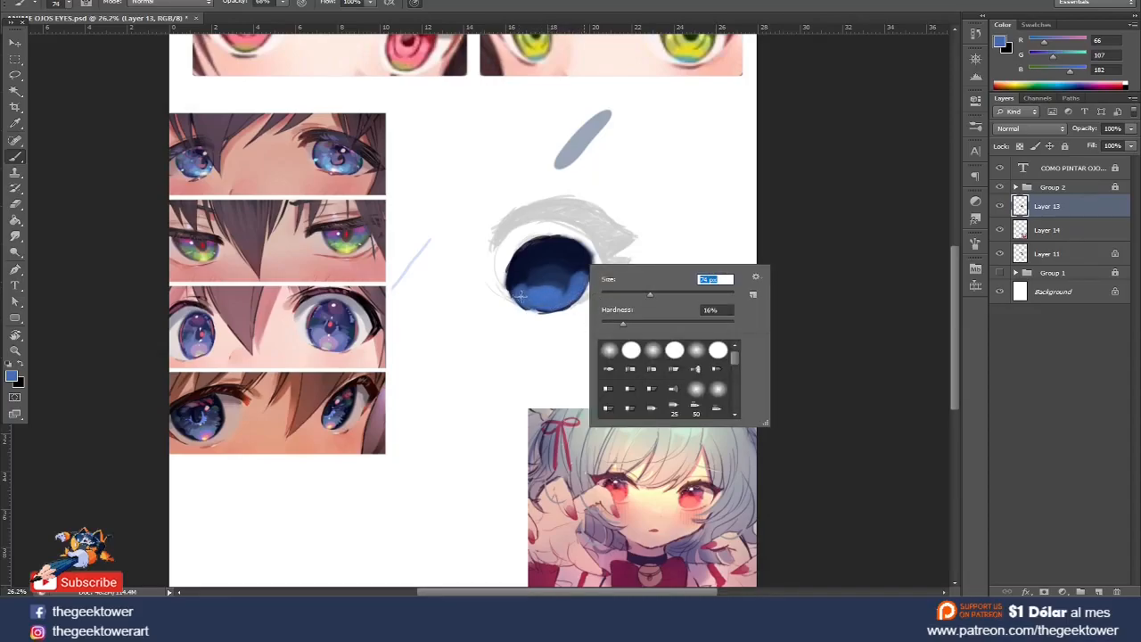
{"action": "left_click_drag", "start_coordinate": [519, 295], "coordinate": [520, 291]}
- Smooth the light lower area of the iris with its sampled blue and a 137 px brush
{"action": "key", "text": "z"}
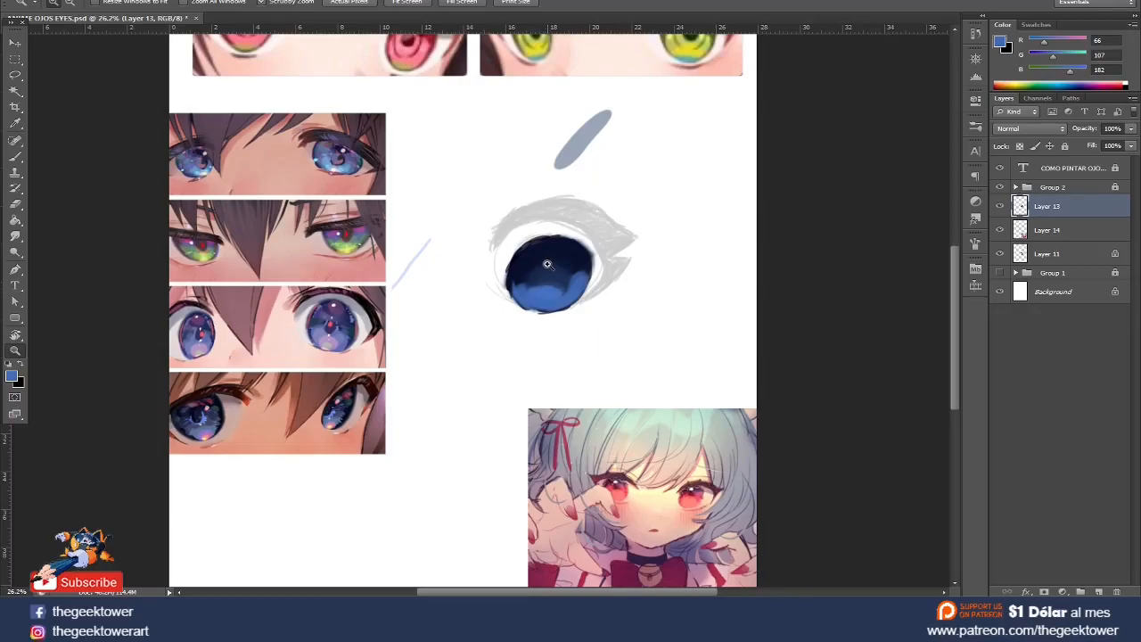
{"action": "left_click", "coordinate": [547, 300], "text": "alt"}
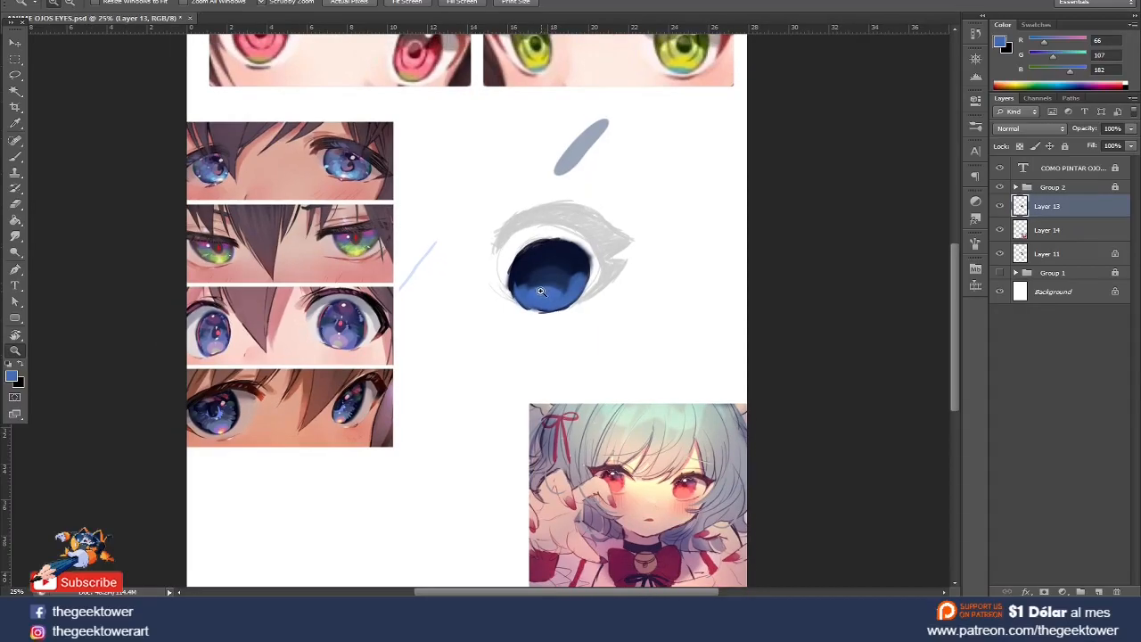
{"action": "key", "text": "b"}
{"action": "left_click", "coordinate": [542, 293], "text": "alt"}
{"action": "right_click", "coordinate": [564, 283]}
{"action": "left_click", "coordinate": [639, 302]}
{"action": "left_click_drag", "start_coordinate": [523, 291], "coordinate": [554, 286]}
- Paint a dark pupil in the center of the iris and soften it with sampled iris blues
{"action": "left_click", "coordinate": [553, 257], "text": "alt"}
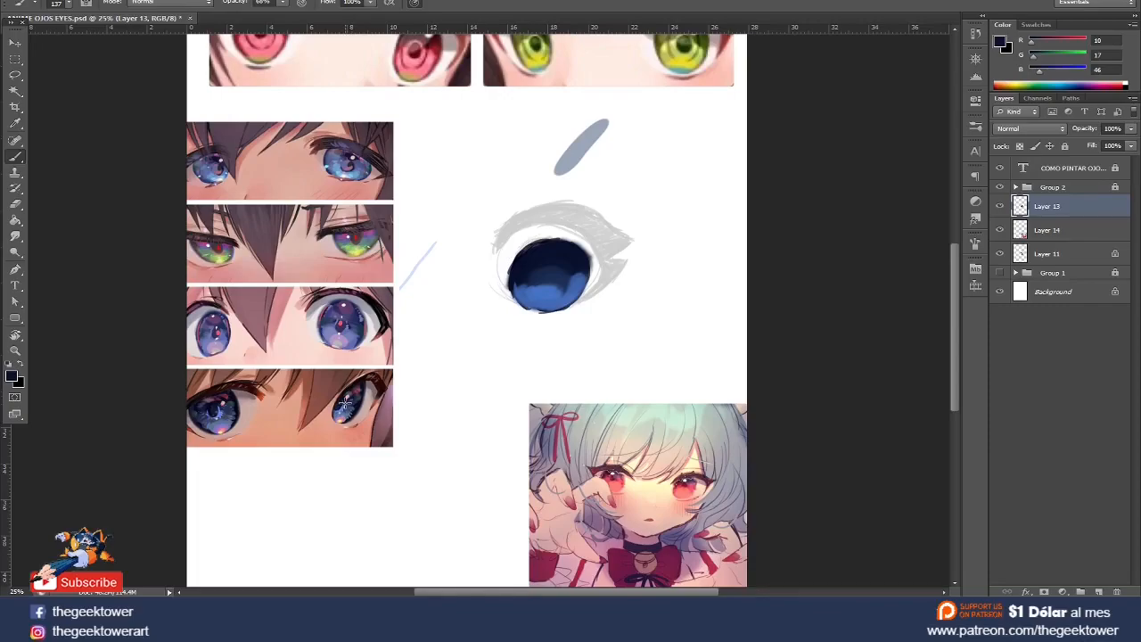
{"action": "left_click", "coordinate": [545, 258], "text": "alt"}
{"action": "left_click", "coordinate": [542, 288], "text": "alt"}
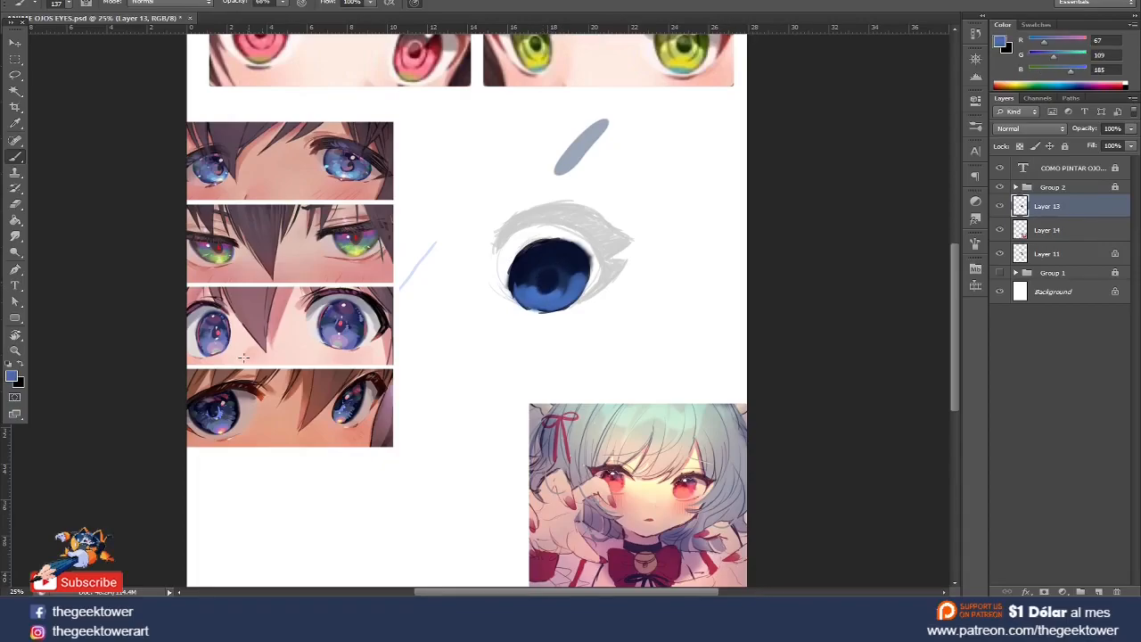
- Choose a lighter blue (RGB 125, 165, 237) and paint highlights along the bottom of the iris, enlarging the brush to 257 px
{"action": "left_click", "coordinate": [12, 376]}
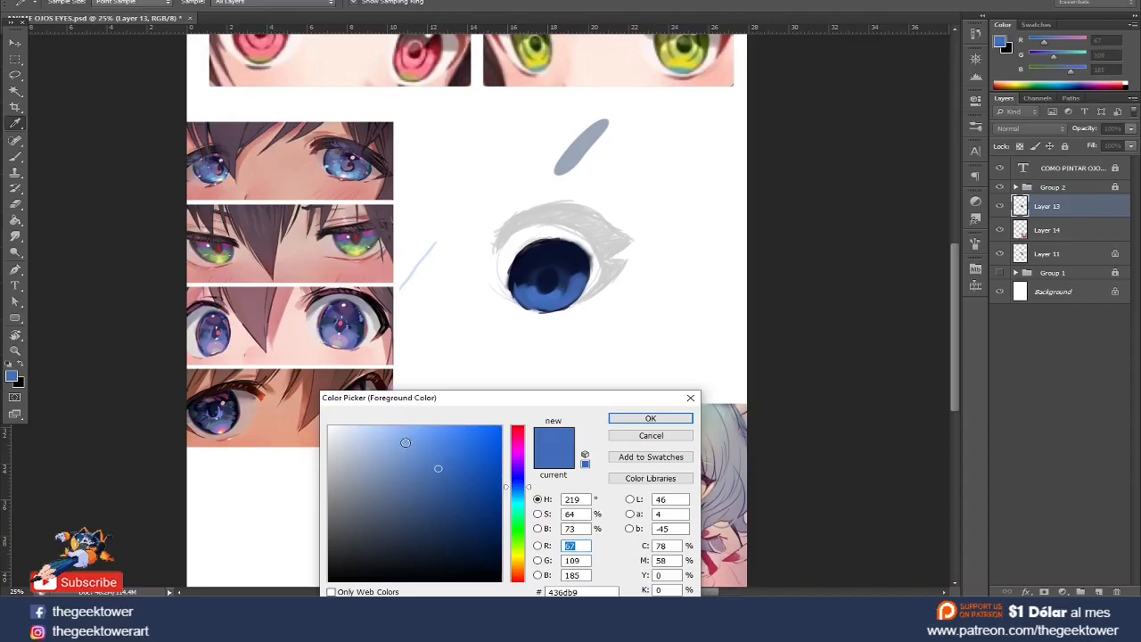
{"action": "left_click", "coordinate": [405, 442]}
{"action": "left_click", "coordinate": [650, 418]}
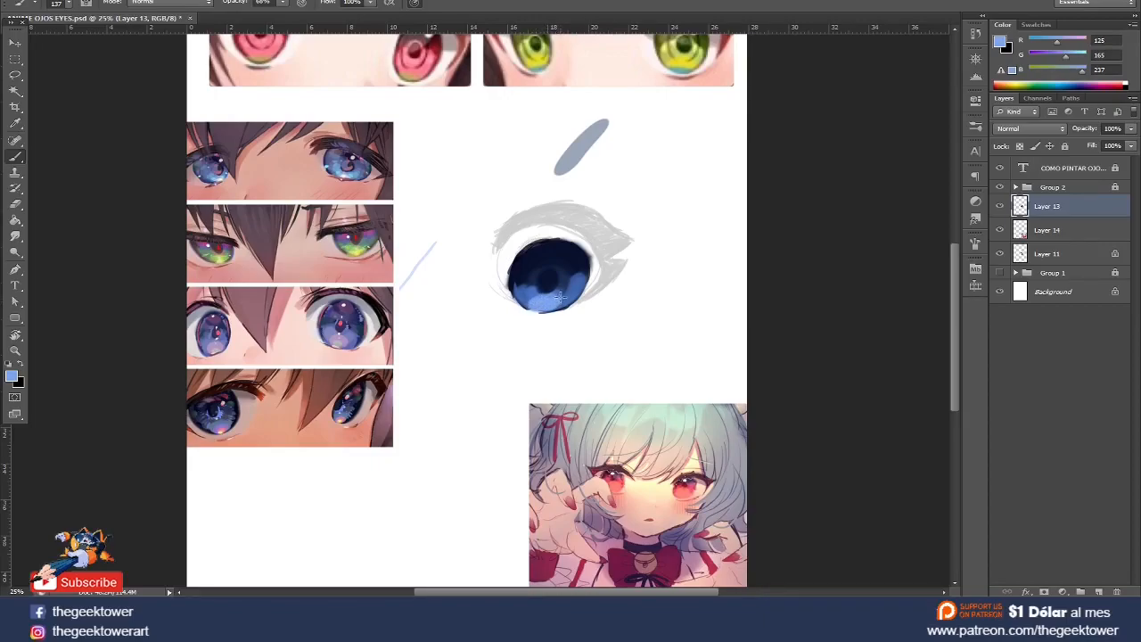
{"action": "right_click", "coordinate": [562, 300]}
{"action": "key", "text": "Return"}
{"action": "left_click_drag", "start_coordinate": [531, 296], "coordinate": [548, 302]}
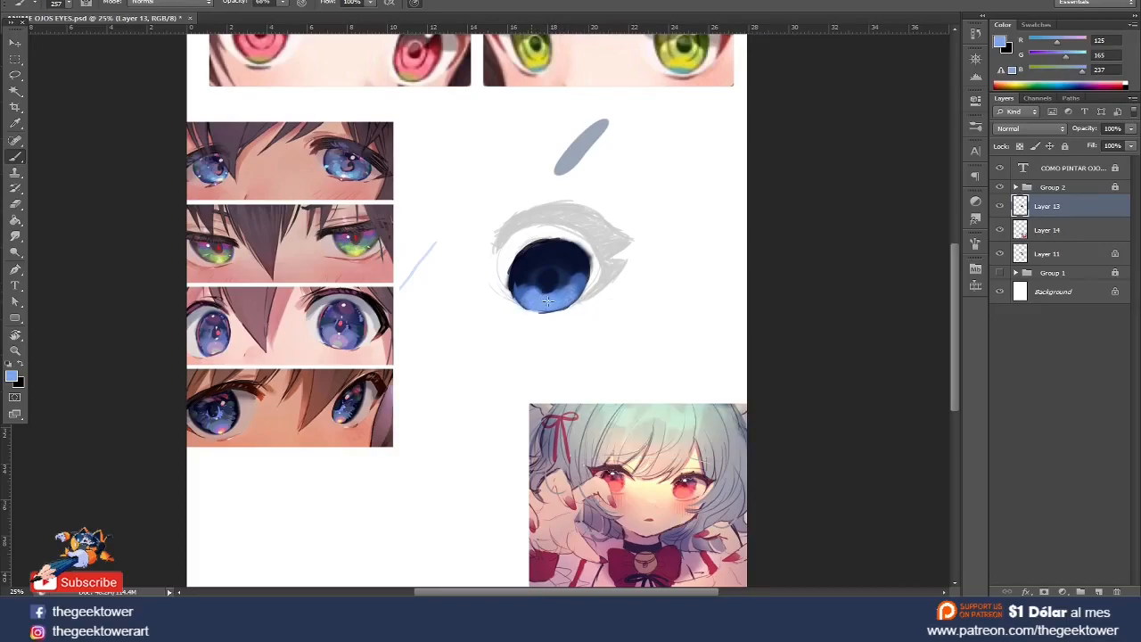
{"action": "left_click", "coordinate": [1049, 296]}
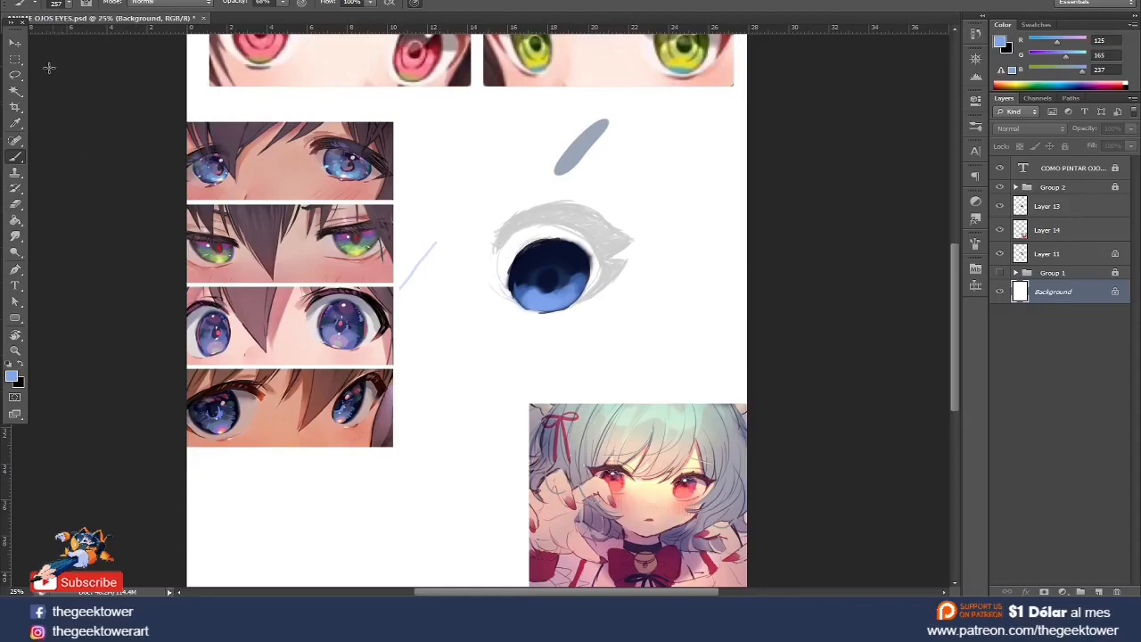
{"action": "left_click", "coordinate": [15, 60]}
{"action": "left_click_drag", "start_coordinate": [523, 232], "coordinate": [672, 340]}
{"action": "key", "text": "ctrl+z"}
- Darken the Background layer to grey with Levels, setting the white output level to 152
{"action": "left_click", "coordinate": [1028, 295]}
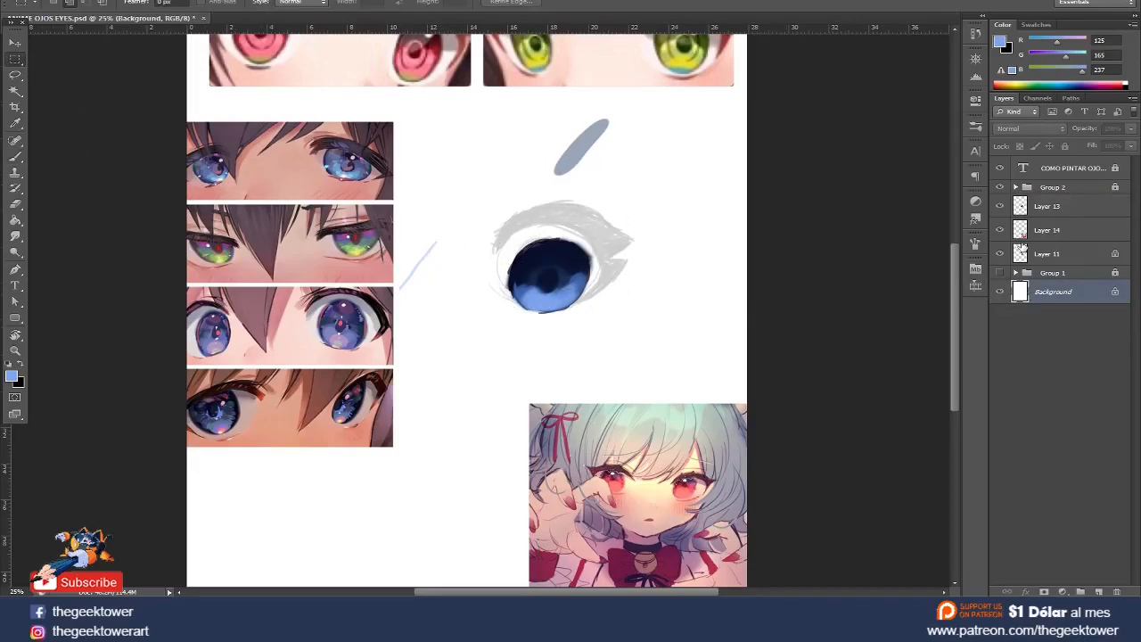
{"action": "key", "text": "ctrl+l"}
{"action": "left_click_drag", "start_coordinate": [200, 380], "coordinate": [129, 382]}
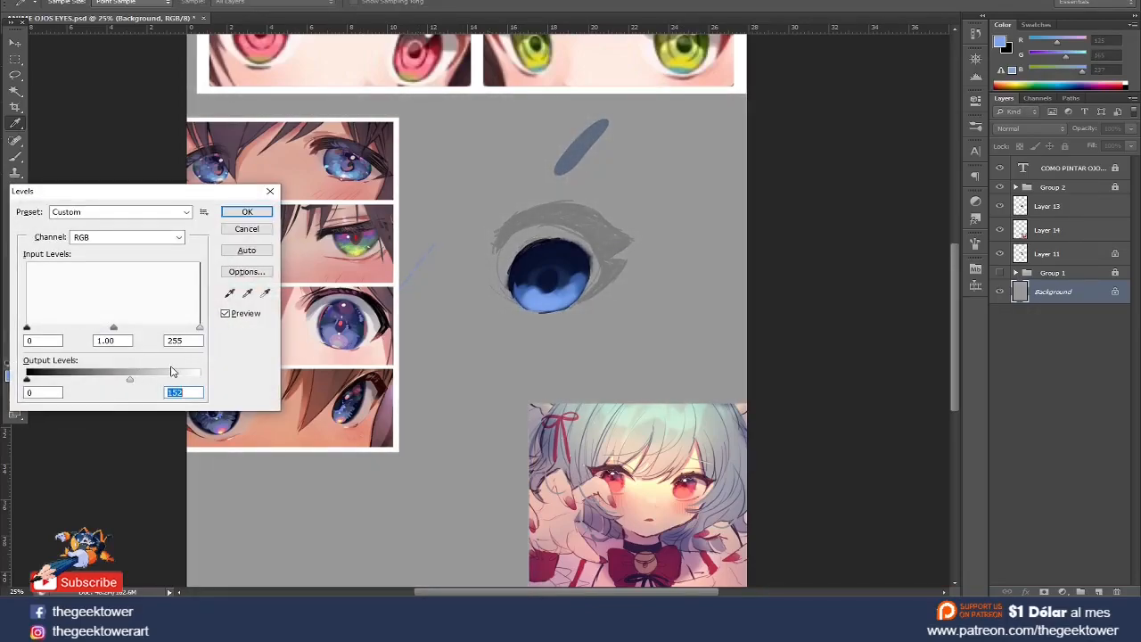
{"action": "left_click", "coordinate": [245, 212]}
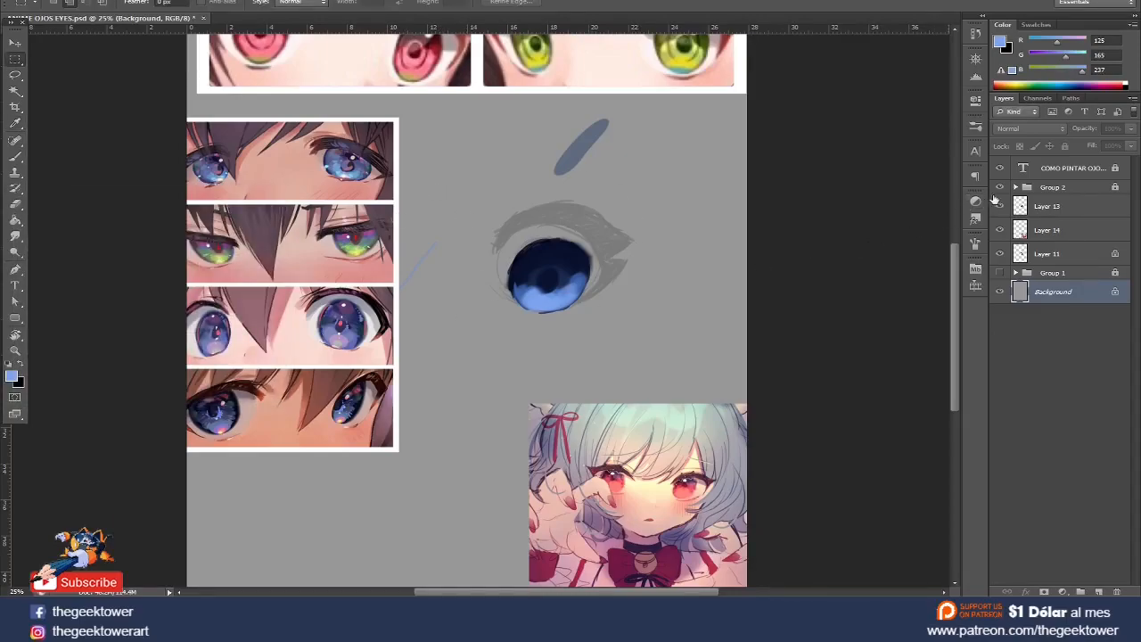
- On Layer 13, redraw the lower-left rim of the iris with a 34 px brush and a sampled near-black blue
{"action": "left_click", "coordinate": [1047, 206]}
{"action": "key", "text": "o"}
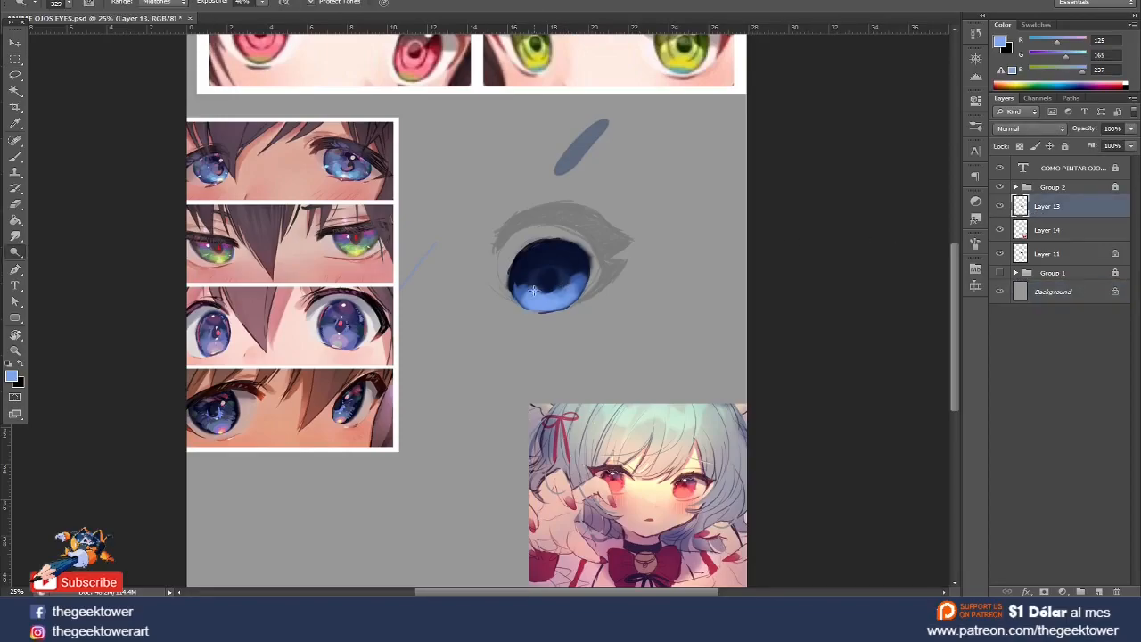
{"action": "key", "text": "b"}
{"action": "right_click", "coordinate": [524, 287]}
{"action": "key", "text": "Escape"}
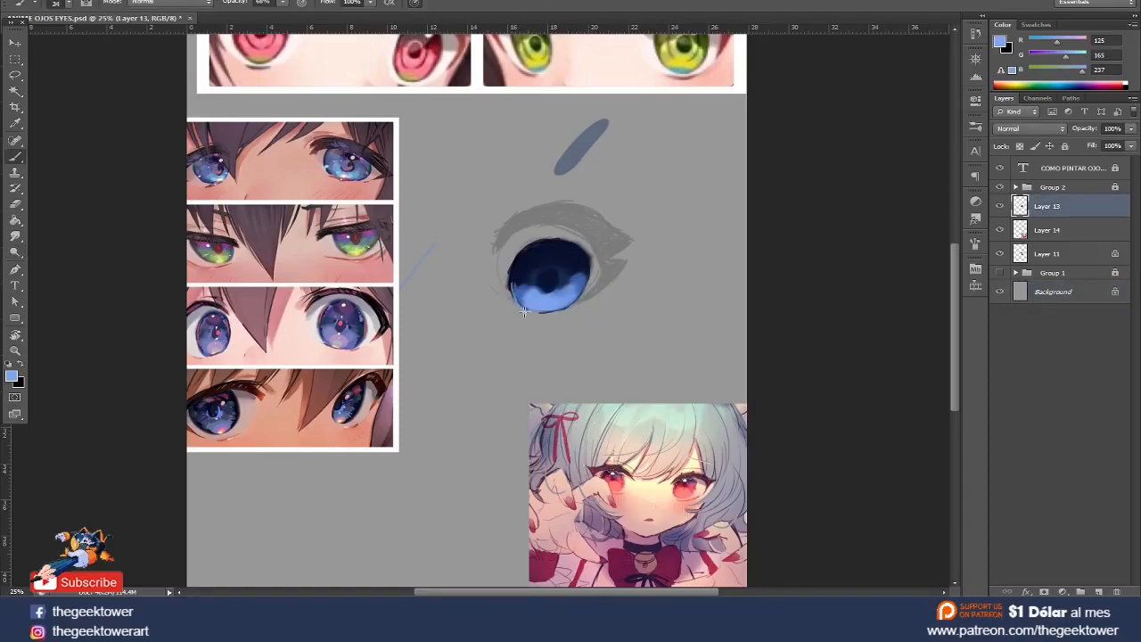
{"action": "left_click", "coordinate": [514, 298], "text": "alt"}
{"action": "left_click_drag", "start_coordinate": [515, 289], "coordinate": [526, 309]}
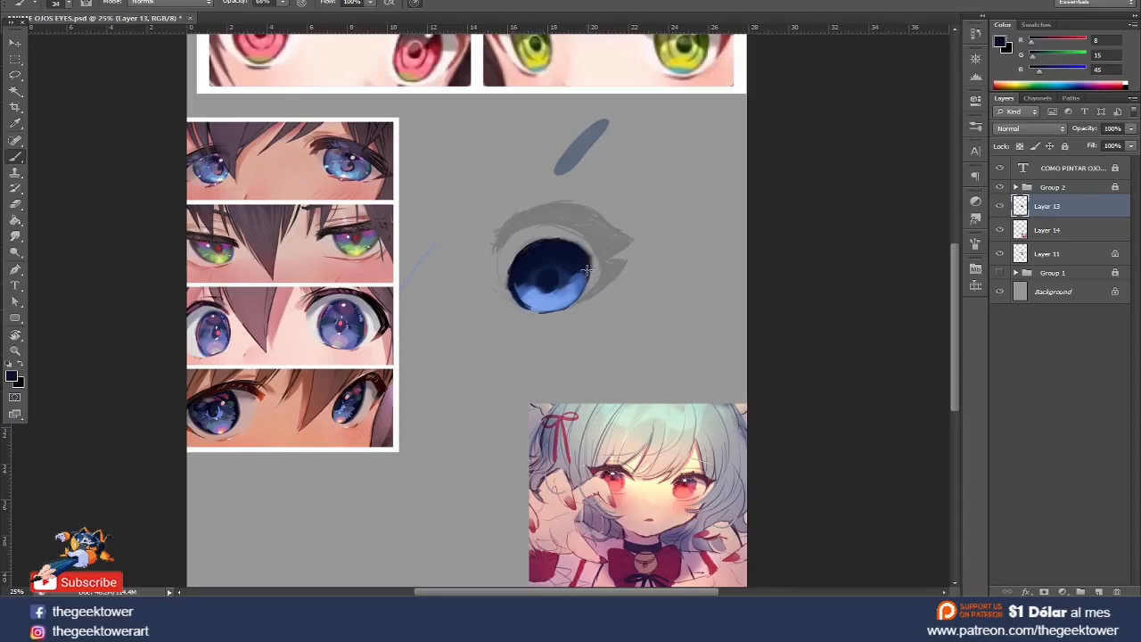
- Adjust the brush size and darken the right rim of the iris with the same near-black blue
{"action": "right_click", "coordinate": [586, 304]}
{"action": "left_click", "coordinate": [628, 334]}
{"action": "left_click", "coordinate": [578, 291]}
{"action": "mouse_move", "coordinate": [586, 282]}
{"action": "left_mouse_down"}
{"action": "mouse_move", "coordinate": [579, 305]}
{"action": "mouse_move", "coordinate": [546, 310]}
{"action": "mouse_move", "coordinate": [569, 300]}
{"action": "mouse_move", "coordinate": [588, 269]}
{"action": "left_mouse_up"}
- Resize the eraser and trim the uneven upper-right edge of the iris
{"action": "key", "text": "e"}
{"action": "key", "text": "alt+e"}
{"action": "key", "text": "Escape"}
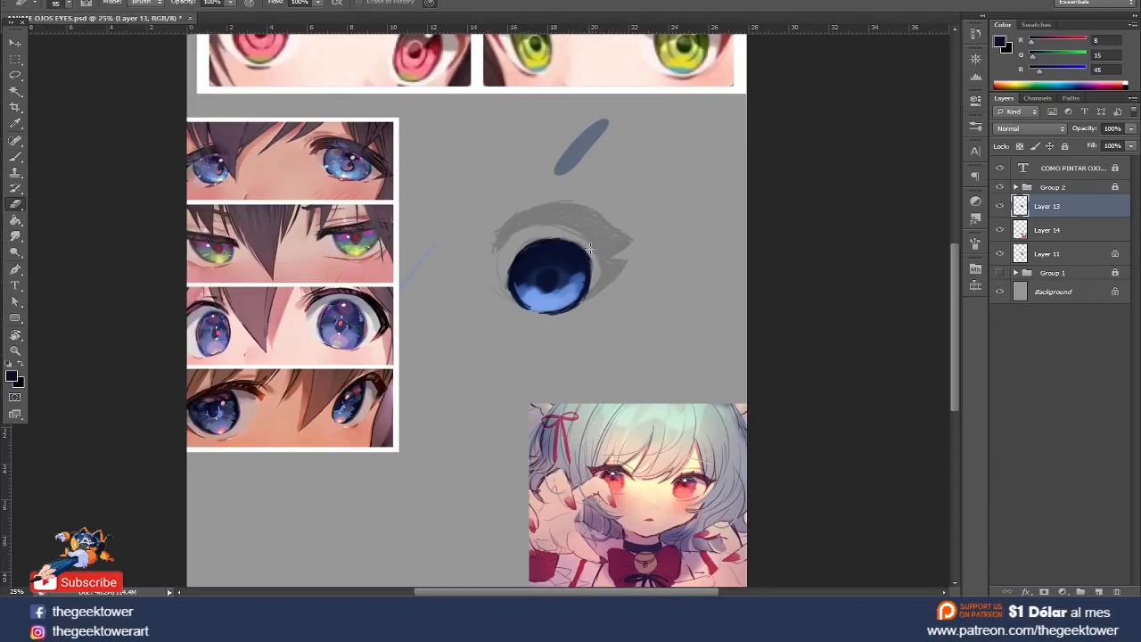
{"action": "right_click", "coordinate": [579, 288]}
{"action": "left_click", "coordinate": [682, 306]}
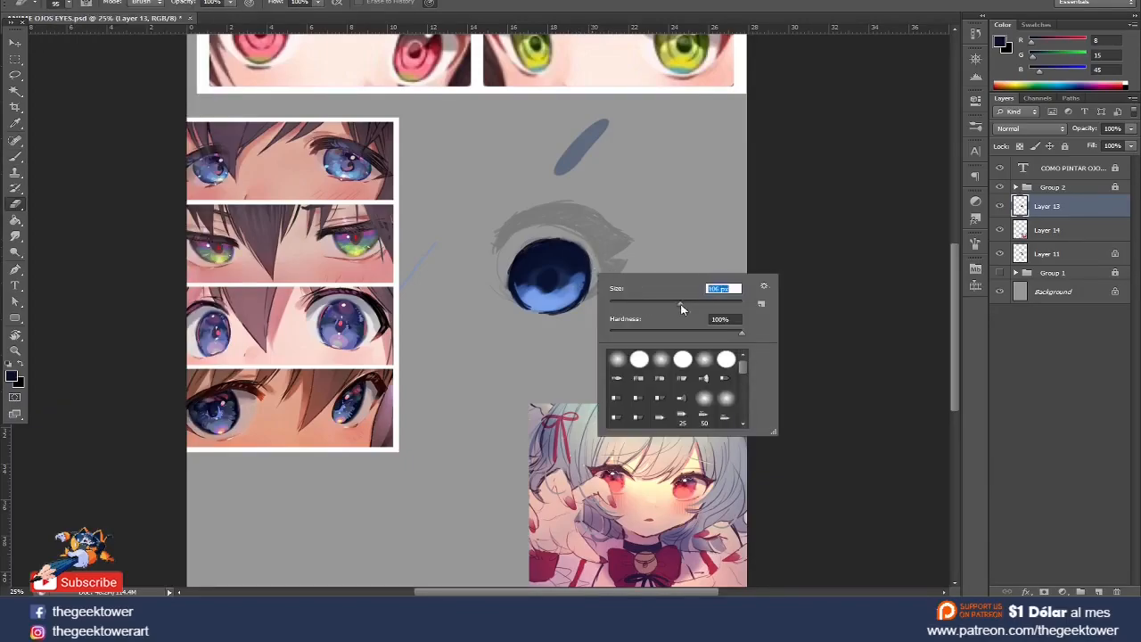
{"action": "left_click", "coordinate": [588, 254]}
{"action": "key", "text": "b"}
{"action": "right_click", "coordinate": [580, 242]}
{"action": "mouse_move", "coordinate": [624, 303]}
{"action": "left_mouse_down"}
{"action": "mouse_move", "coordinate": [610, 308]}
{"action": "mouse_move", "coordinate": [649, 277]}
{"action": "left_mouse_up"}
{"action": "left_click_drag", "start_coordinate": [578, 237], "coordinate": [596, 265]}
{"action": "key", "text": "ctrl+z"}
- Clean up the iris's outer edge with the eraser and brush near-black blue across its lower half
{"action": "key", "text": "e"}
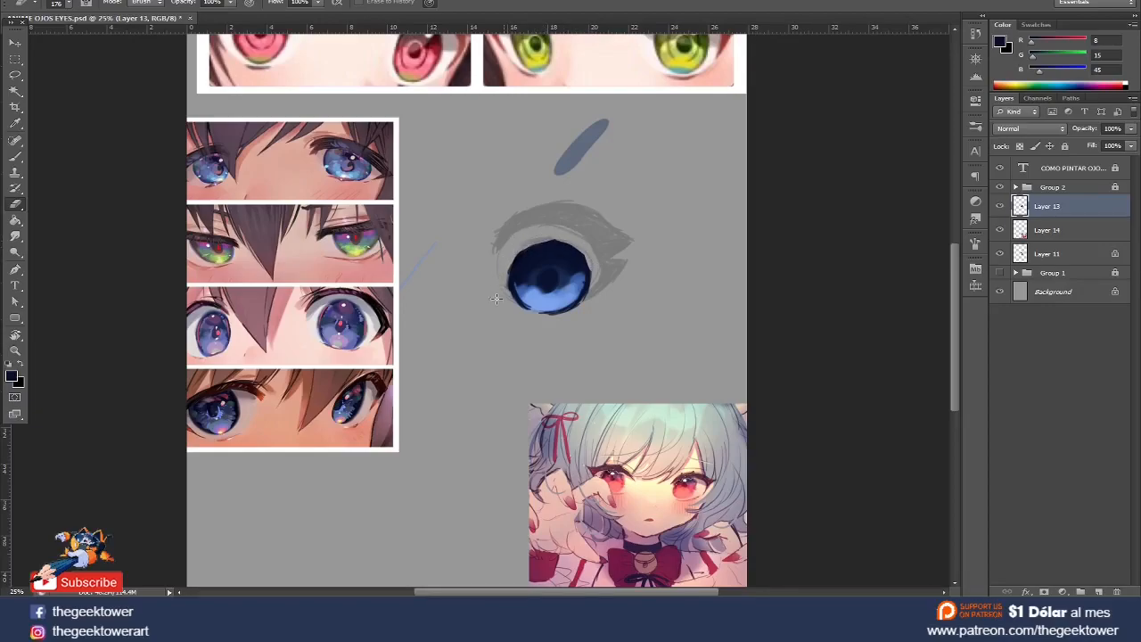
{"action": "key", "text": "b"}
{"action": "mouse_move", "coordinate": [512, 283]}
{"action": "left_mouse_down"}
{"action": "mouse_move", "coordinate": [528, 303]}
{"action": "mouse_move", "coordinate": [551, 269]}
{"action": "mouse_move", "coordinate": [577, 272]}
{"action": "mouse_move", "coordinate": [576, 294]}
{"action": "left_mouse_up"}
- Lower the brush opacity to 28% and brighten the lower-left iris with sampled light blue using a 360 px brush
{"action": "left_click", "coordinate": [282, 3]}
{"action": "left_click_drag", "start_coordinate": [284, 15], "coordinate": [256, 20]}
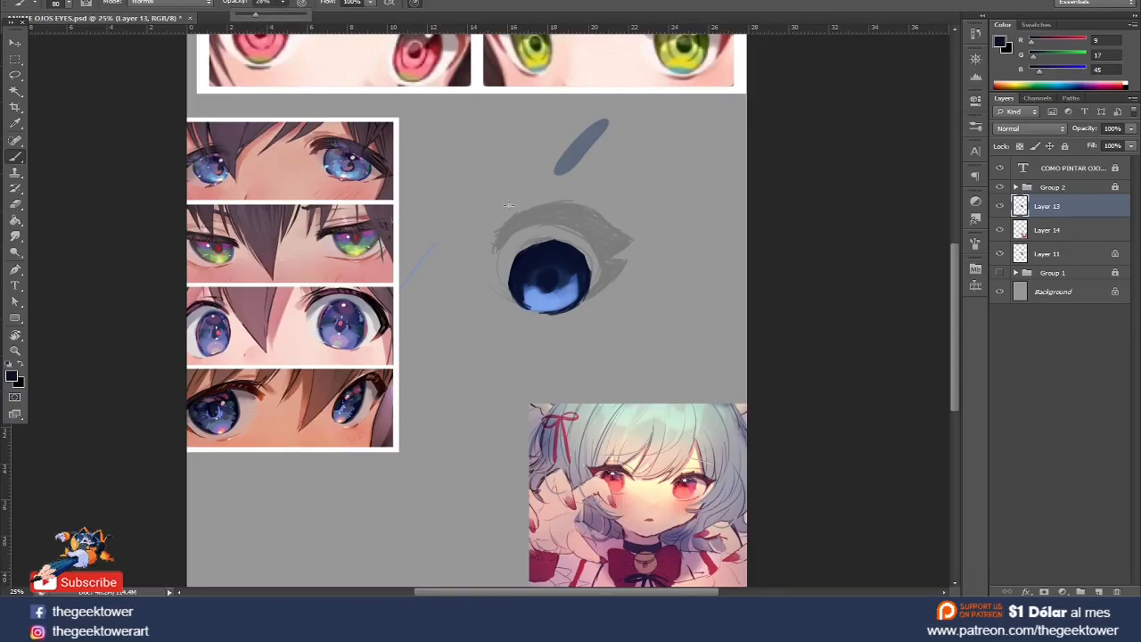
{"action": "left_click", "coordinate": [536, 283], "text": "alt"}
{"action": "right_click", "coordinate": [535, 286]}
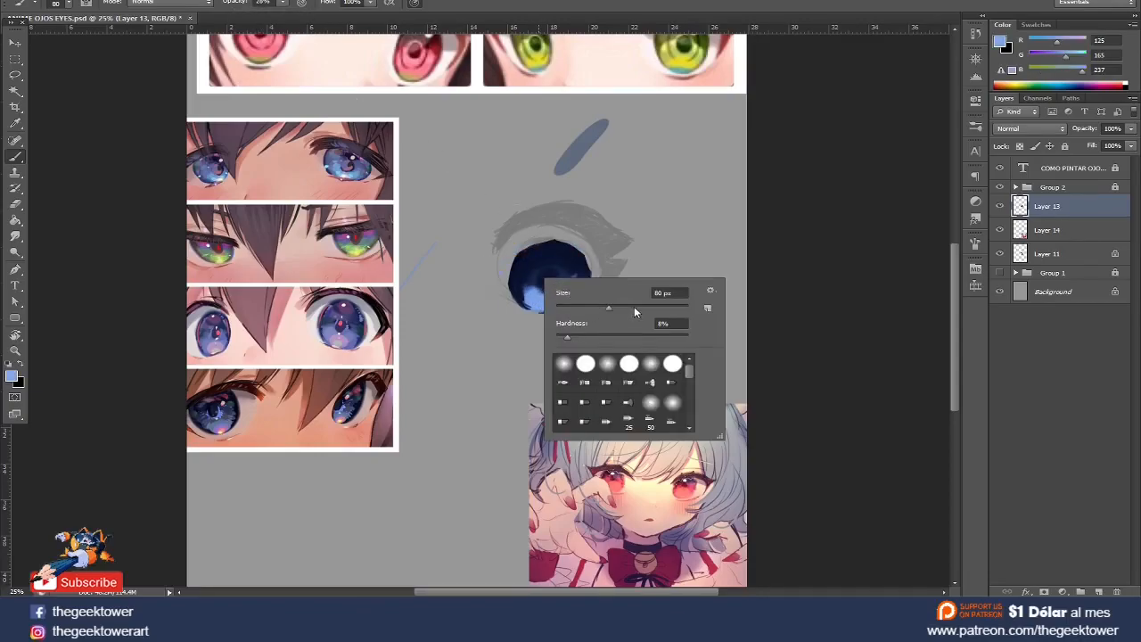
{"action": "key", "text": "Escape"}
{"action": "right_click", "coordinate": [531, 297]}
{"action": "left_click_drag", "start_coordinate": [640, 319], "coordinate": [663, 318]}
{"action": "mouse_move", "coordinate": [527, 286]}
{"action": "left_mouse_down"}
{"action": "mouse_move", "coordinate": [536, 294]}
{"action": "mouse_move", "coordinate": [526, 293]}
{"action": "left_mouse_up"}
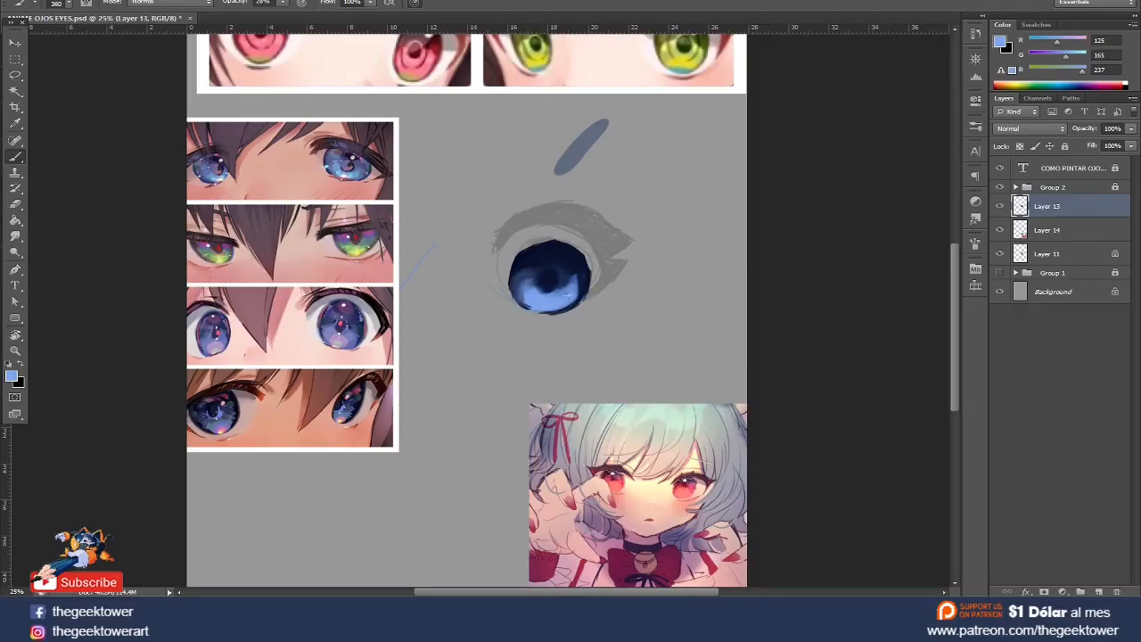
- Reduce the brush opacity further, blend light blue across the lower iris, and sample near-black blue from its upper half
{"action": "left_click", "coordinate": [282, 3]}
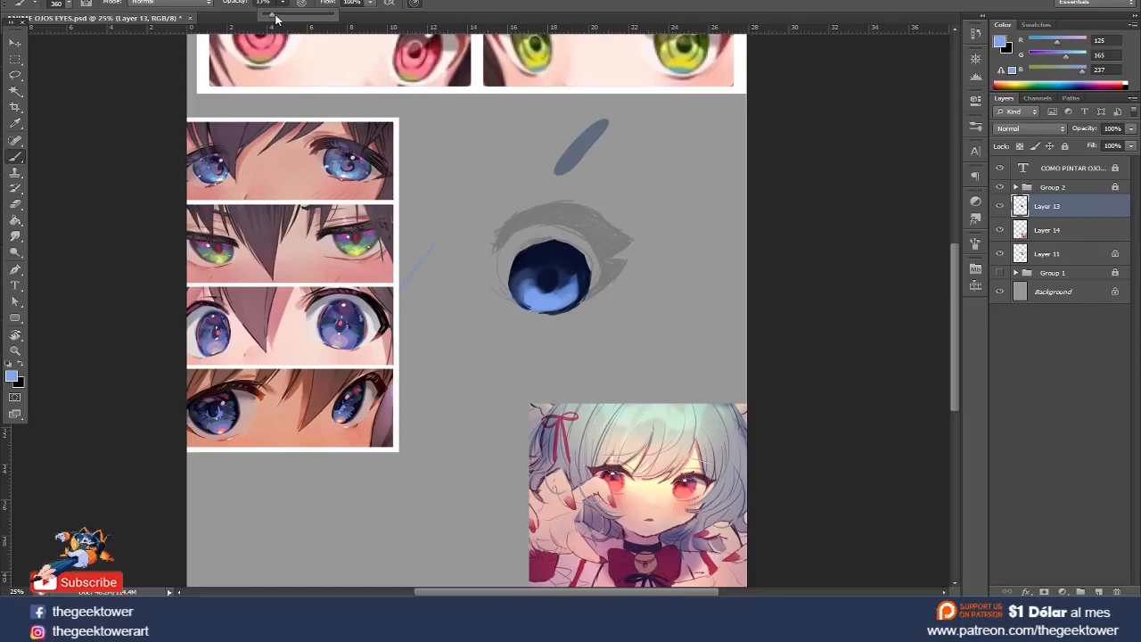
{"action": "mouse_move", "coordinate": [575, 285]}
{"action": "left_mouse_down"}
{"action": "mouse_move", "coordinate": [568, 275]}
{"action": "mouse_move", "coordinate": [578, 284]}
{"action": "mouse_move", "coordinate": [535, 283]}
{"action": "mouse_move", "coordinate": [543, 268]}
{"action": "mouse_move", "coordinate": [551, 288]}
{"action": "mouse_move", "coordinate": [526, 285]}
{"action": "left_mouse_up"}
{"action": "left_click", "coordinate": [540, 258], "text": "alt"}
{"action": "right_click", "coordinate": [546, 276]}
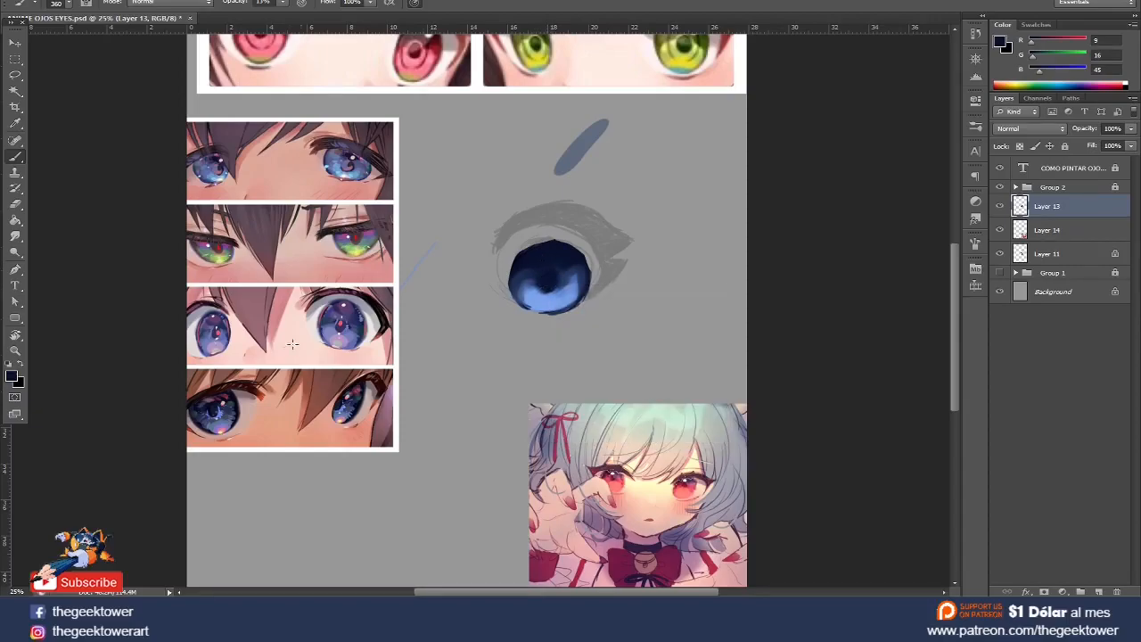
- Set the foreground color to a bright lime green, RGB 176, 241, 93
{"action": "left_click", "coordinate": [12, 377]}
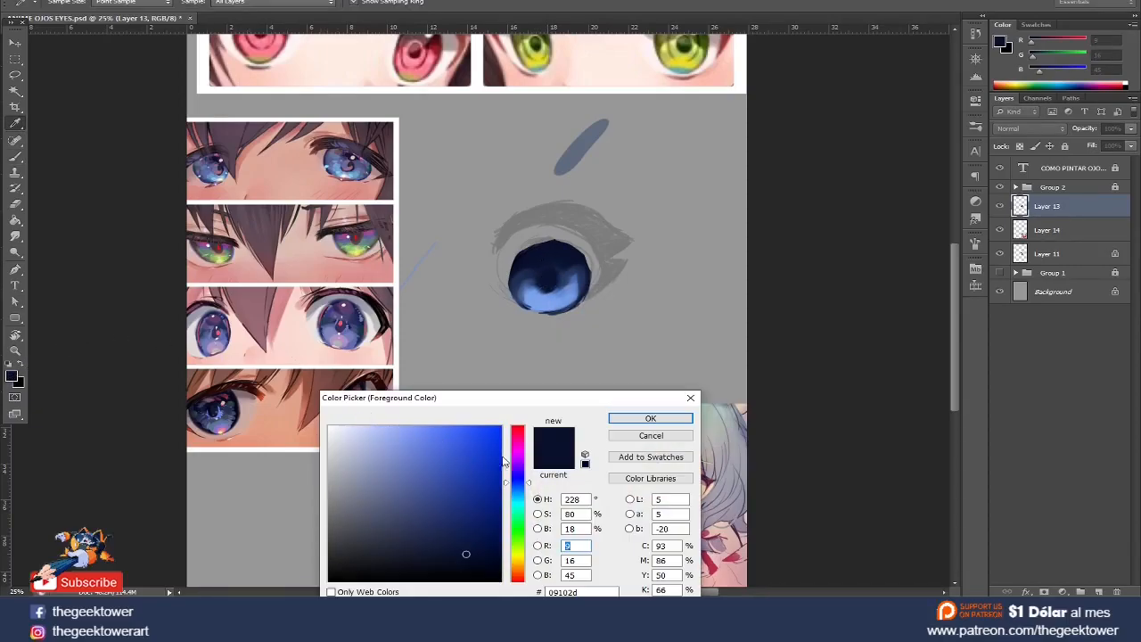
{"action": "left_click_drag", "start_coordinate": [516, 456], "coordinate": [519, 437]}
{"action": "left_click", "coordinate": [462, 437]}
{"action": "left_click", "coordinate": [447, 433]}
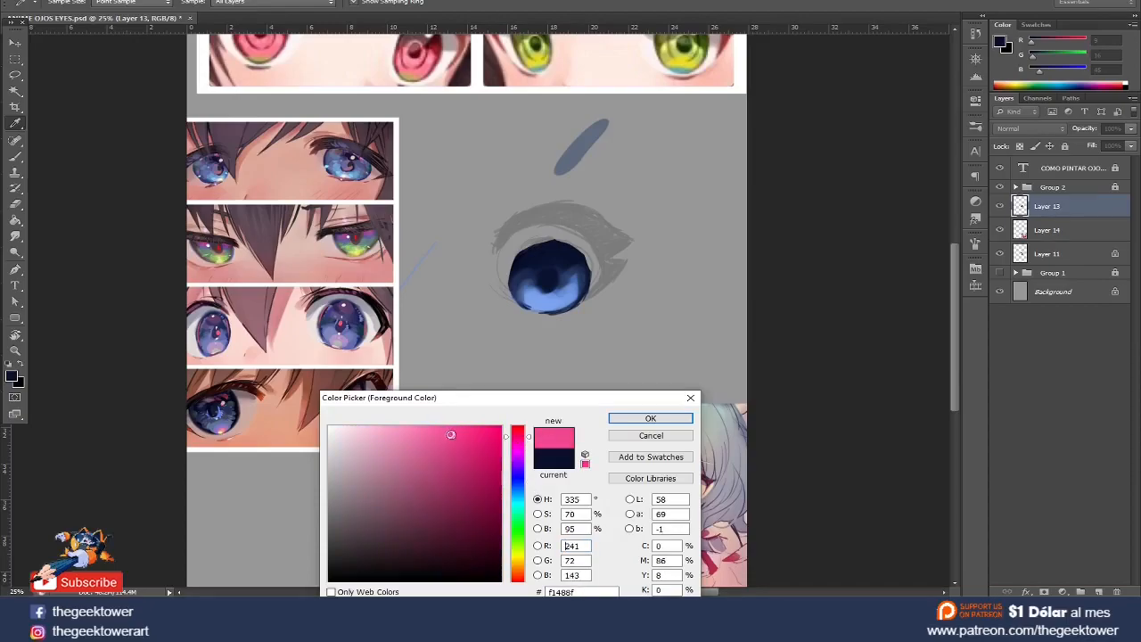
{"action": "left_click", "coordinate": [519, 544]}
{"action": "left_click", "coordinate": [435, 432]}
{"action": "left_click", "coordinate": [632, 418]}
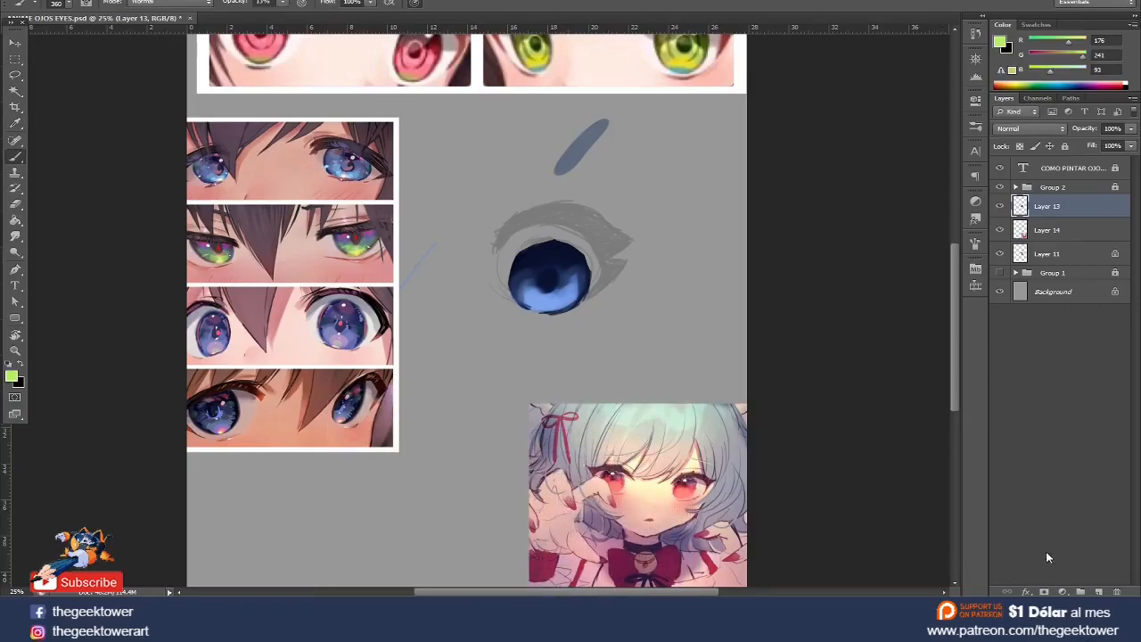
- On a new layer above Layer 13, paint a small lime highlight in the upper-left iris with a 44 px brush at 87% hardness
{"action": "left_click", "coordinate": [1097, 592]}
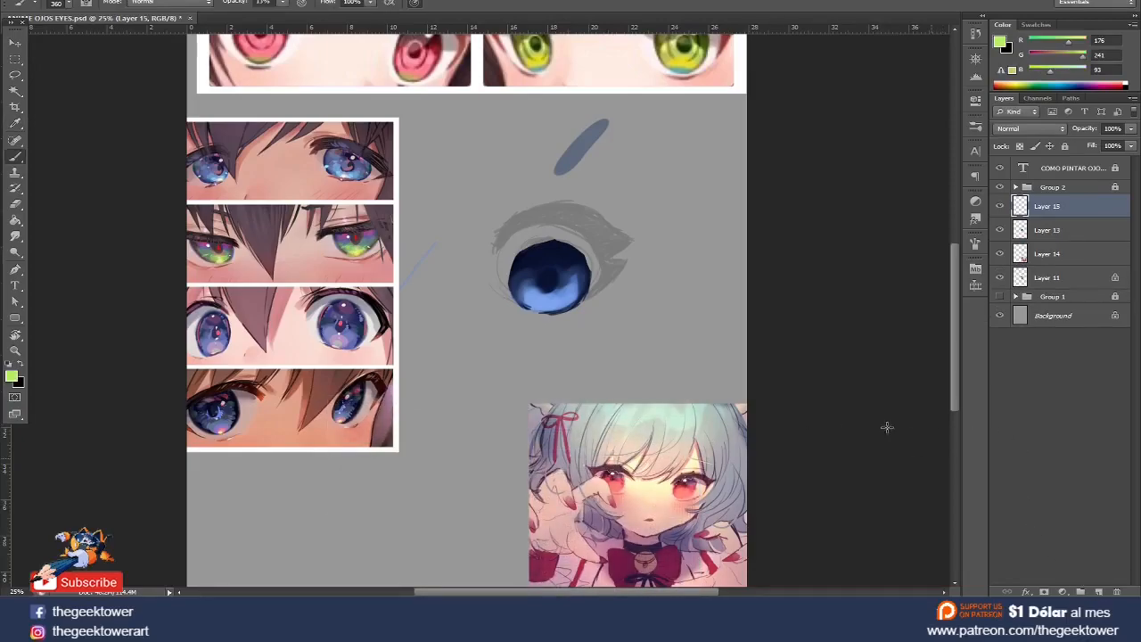
{"action": "right_click", "coordinate": [571, 274]}
{"action": "left_click_drag", "start_coordinate": [629, 327], "coordinate": [704, 327]}
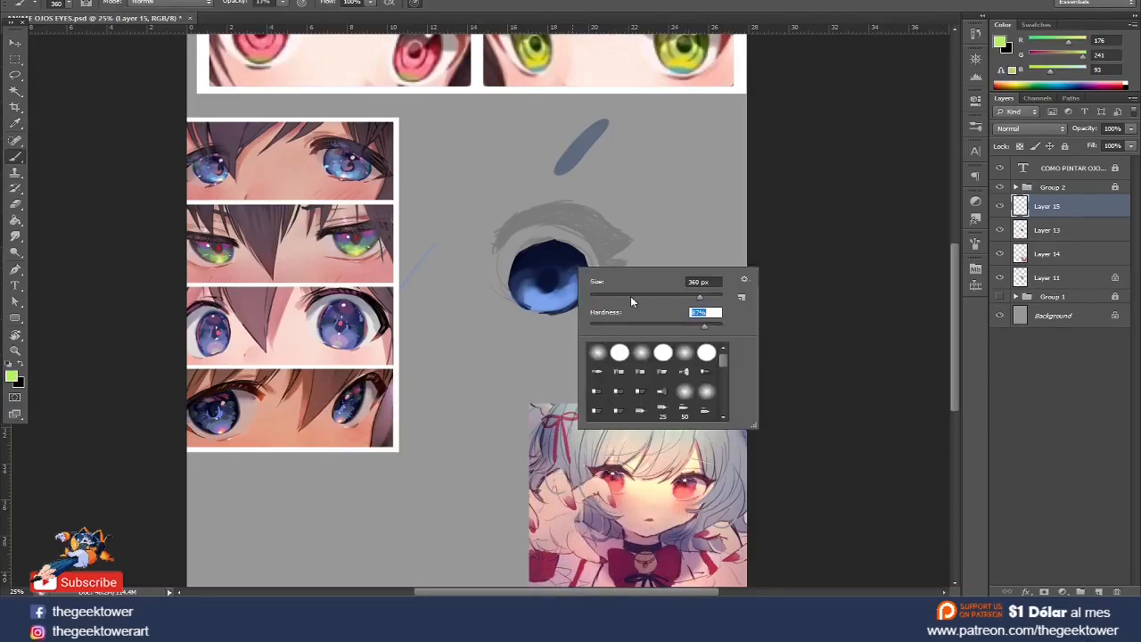
{"action": "left_click_drag", "start_coordinate": [631, 297], "coordinate": [616, 295]}
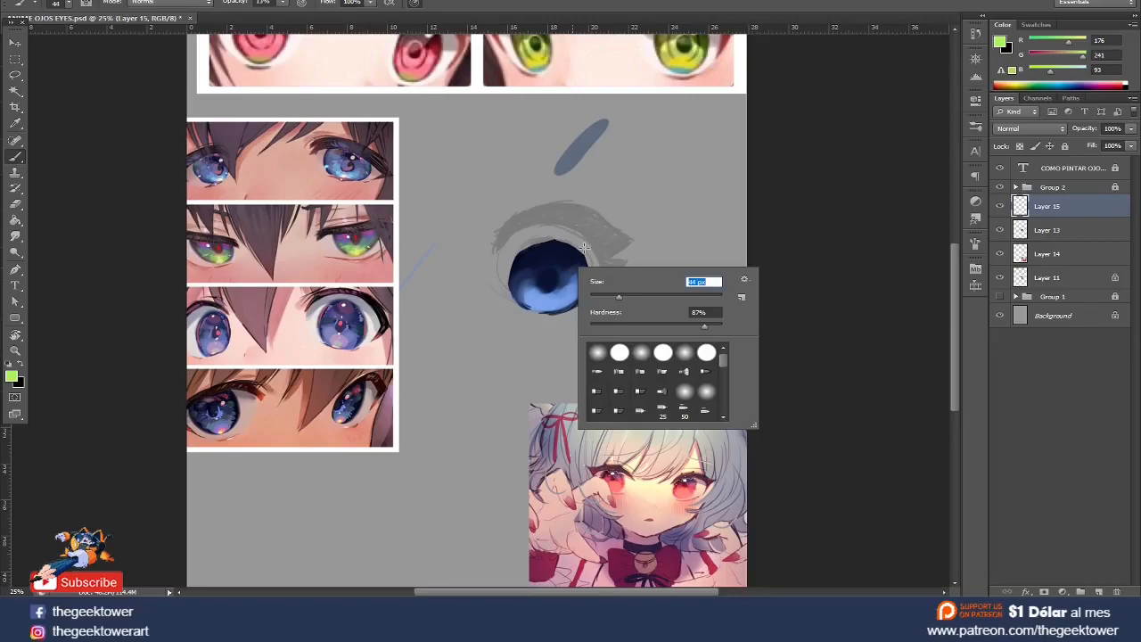
{"action": "left_click", "coordinate": [557, 262]}
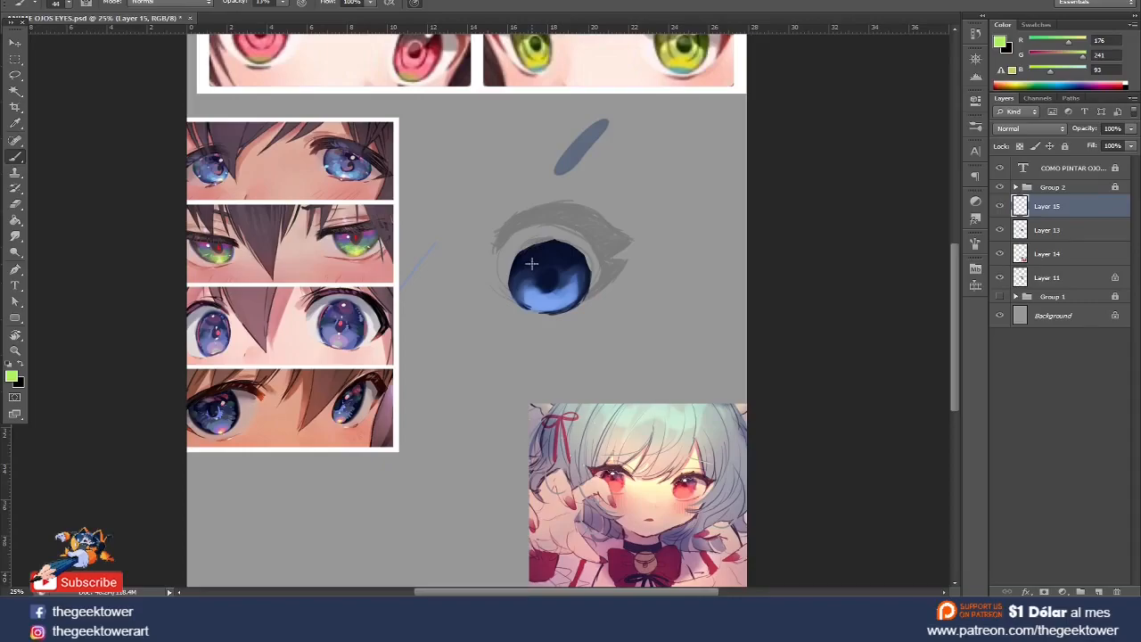
{"action": "left_click_drag", "start_coordinate": [281, 7], "coordinate": [311, 17]}
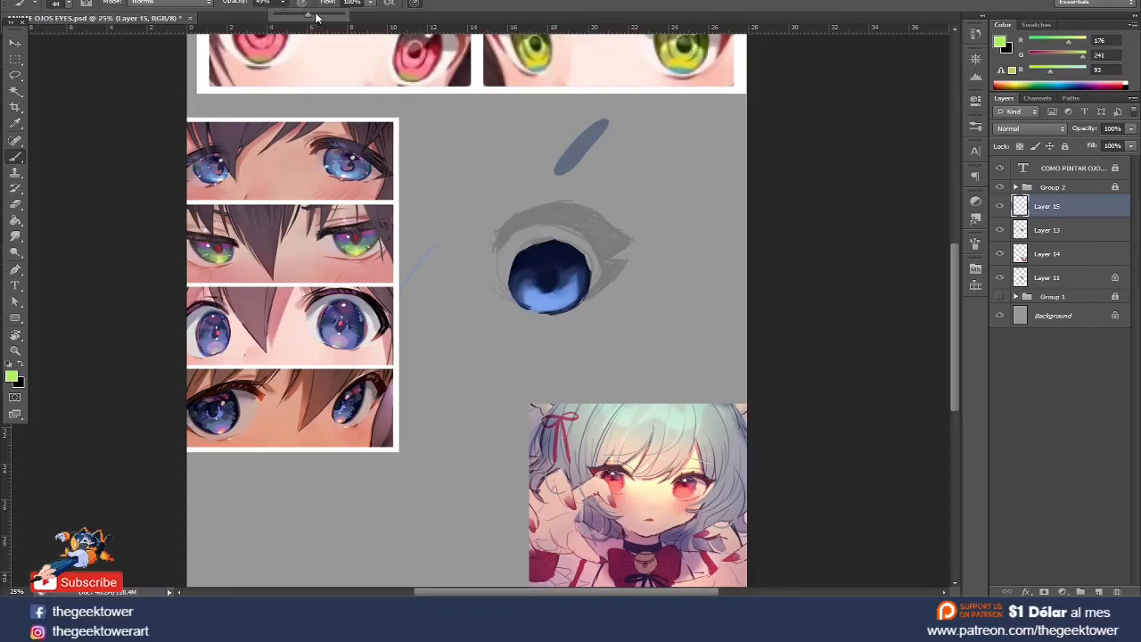
{"action": "left_click", "coordinate": [528, 265]}
{"action": "mouse_move", "coordinate": [282, 4]}
{"action": "left_mouse_down"}
{"action": "mouse_move", "coordinate": [285, 18]}
{"action": "mouse_move", "coordinate": [265, 18]}
{"action": "left_mouse_up"}
{"action": "left_click_drag", "start_coordinate": [524, 267], "coordinate": [531, 261]}
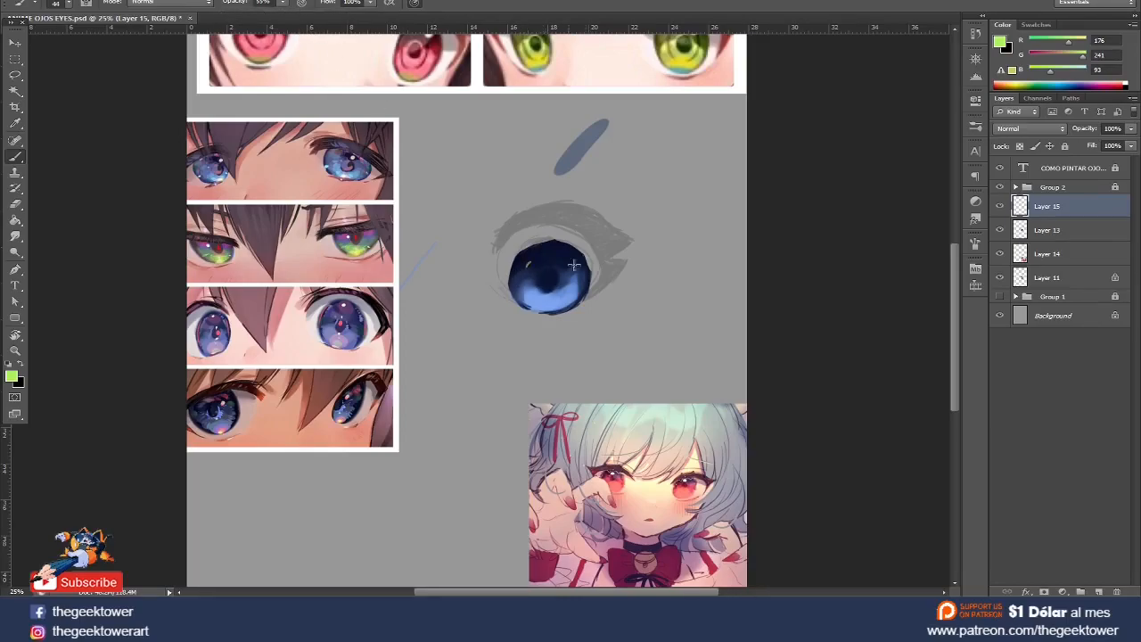
- Soften and enlarge the brush and dab an oval lime-green highlight on the upper-right part of the iris
{"action": "right_click", "coordinate": [552, 296]}
{"action": "left_click_drag", "start_coordinate": [636, 352], "coordinate": [609, 355]}
{"action": "left_click_drag", "start_coordinate": [563, 270], "coordinate": [570, 259]}
{"action": "key", "text": "ctrl+z"}
{"action": "right_click", "coordinate": [578, 268]}
{"action": "left_click", "coordinate": [669, 297]}
{"action": "left_click", "coordinate": [568, 267]}
{"action": "left_click", "coordinate": [568, 265]}
- Paint a lime-green reflection across the bottom of the iris with a soft 453 px brush, refining it with a 48 px brush
{"action": "left_click", "coordinate": [532, 297]}
{"action": "right_click", "coordinate": [548, 302]}
{"action": "left_click_drag", "start_coordinate": [653, 334], "coordinate": [679, 334]}
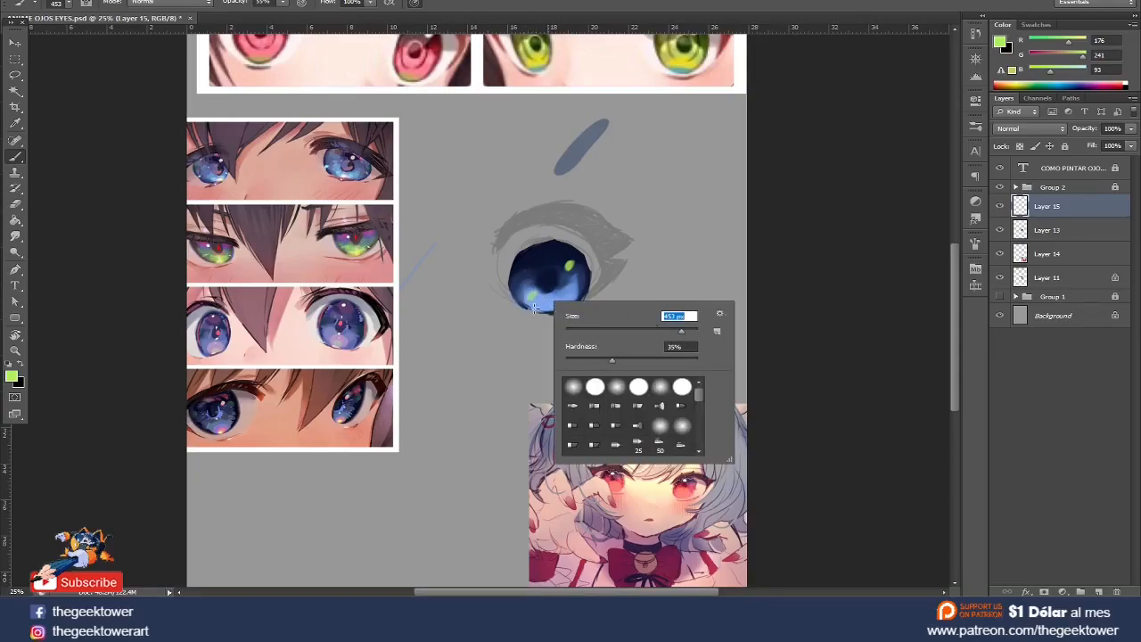
{"action": "left_click", "coordinate": [538, 300]}
{"action": "left_click_drag", "start_coordinate": [535, 300], "coordinate": [560, 303]}
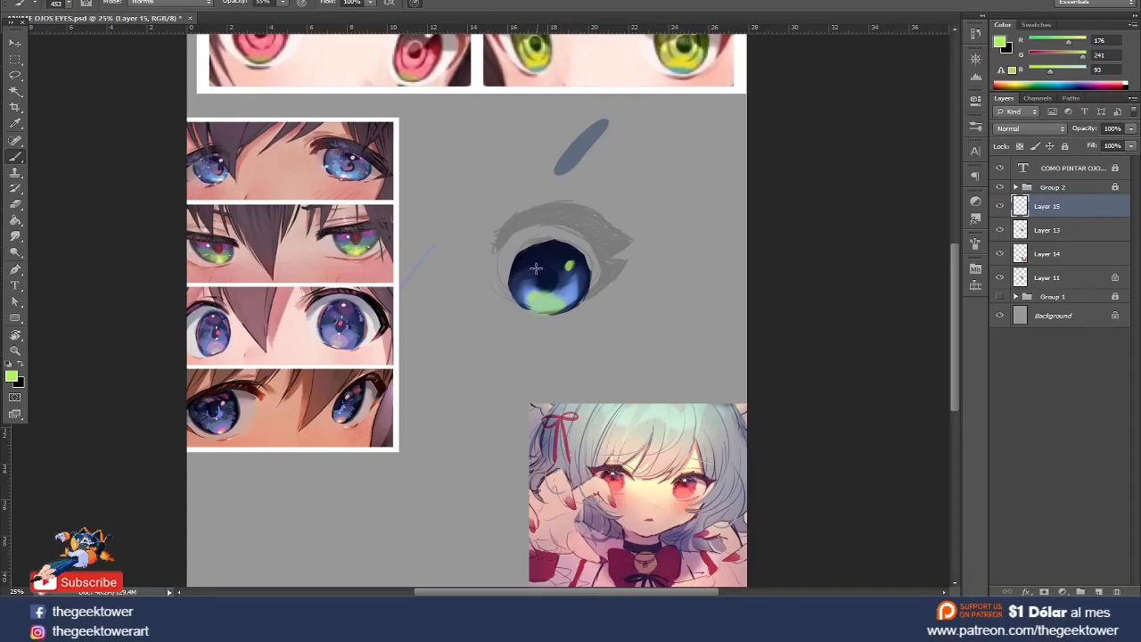
{"action": "right_click", "coordinate": [537, 268]}
{"action": "left_click", "coordinate": [530, 302]}
{"action": "left_click_drag", "start_coordinate": [545, 298], "coordinate": [559, 302]}
- Sample the pale green of the reflection and draw small curved streaks along the upper-left part of the iris
{"action": "left_click", "coordinate": [559, 302], "text": "alt"}
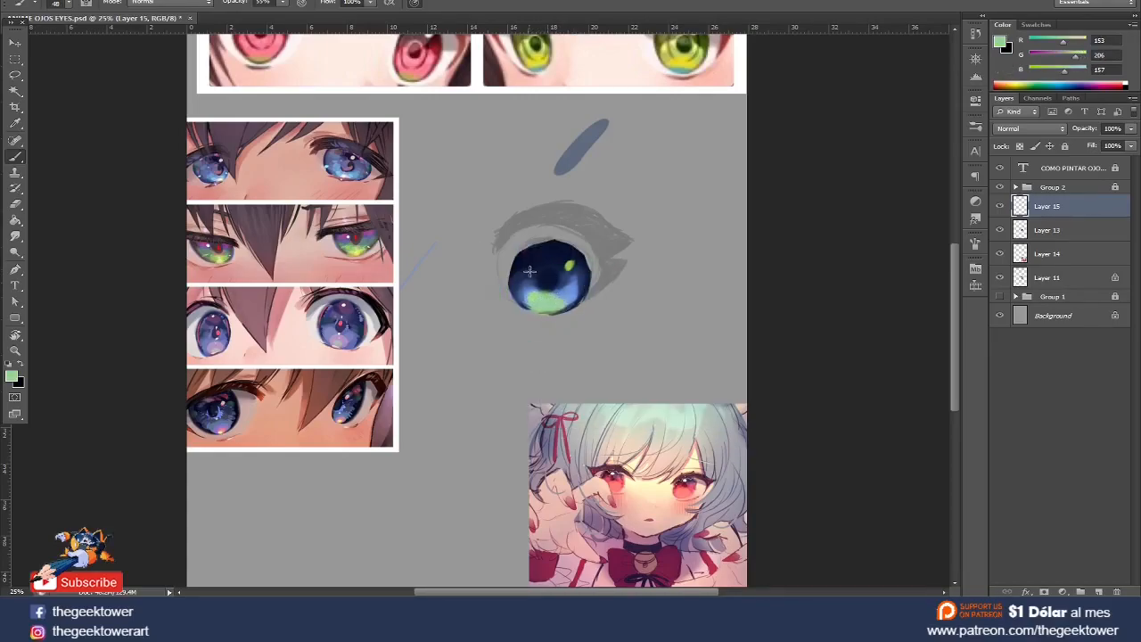
{"action": "key", "text": "ctrl+z"}
{"action": "left_click_drag", "start_coordinate": [532, 261], "coordinate": [524, 270]}
{"action": "left_click_drag", "start_coordinate": [518, 277], "coordinate": [521, 282]}
- Draw fine near-black blue spikes into the lower-right iris, then enlarge the brush to 189 px and deepen the surrounding shadow
{"action": "left_click", "coordinate": [580, 291], "text": "alt"}
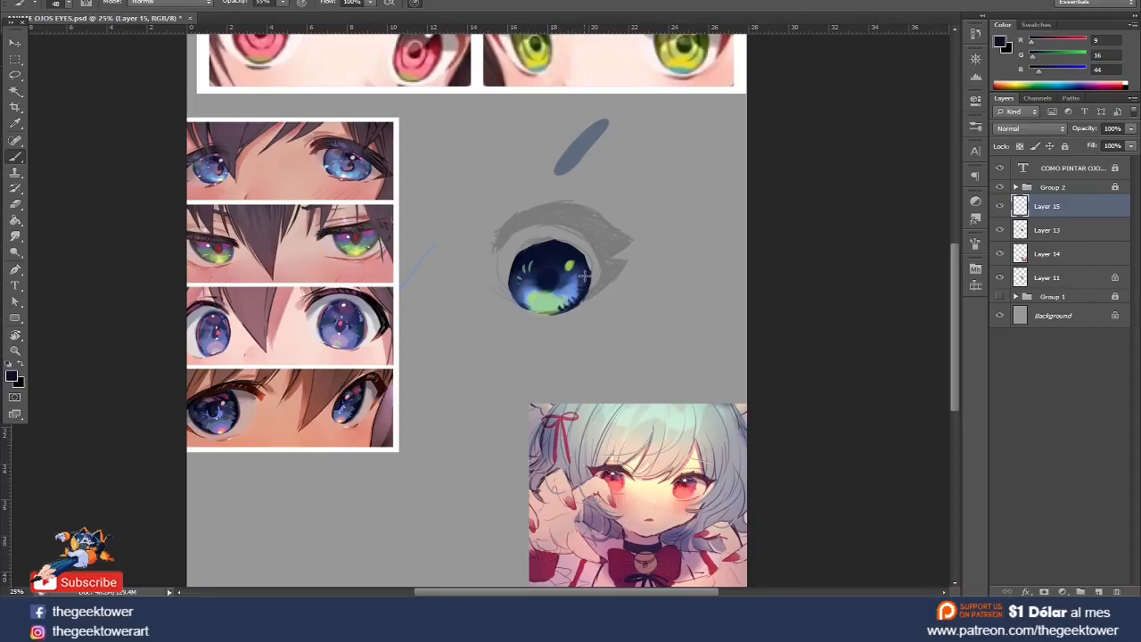
{"action": "right_click", "coordinate": [590, 285]}
{"action": "left_click_drag", "start_coordinate": [632, 312], "coordinate": [654, 315]}
{"action": "key", "text": "Return"}
{"action": "right_click", "coordinate": [587, 274]}
{"action": "left_click_drag", "start_coordinate": [688, 298], "coordinate": [690, 298]}
{"action": "key", "text": "Return"}
- Blend sampled blue tones beside the pupil and darken the pupil with near-black blue
{"action": "left_click", "coordinate": [564, 279], "text": "alt"}
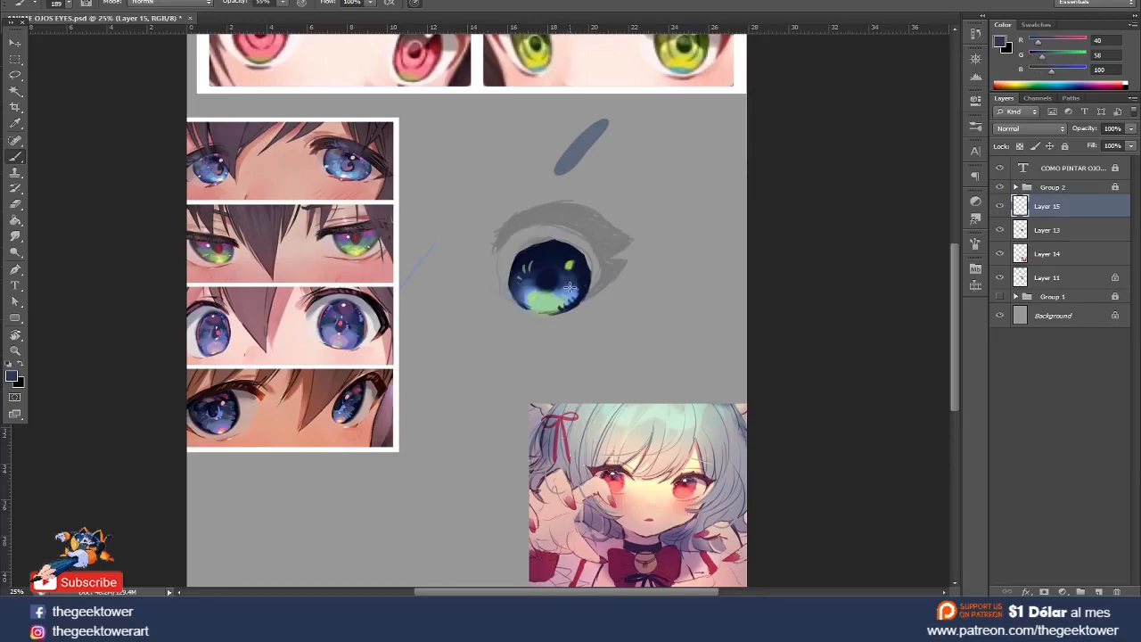
{"action": "left_click", "coordinate": [561, 284], "text": "alt"}
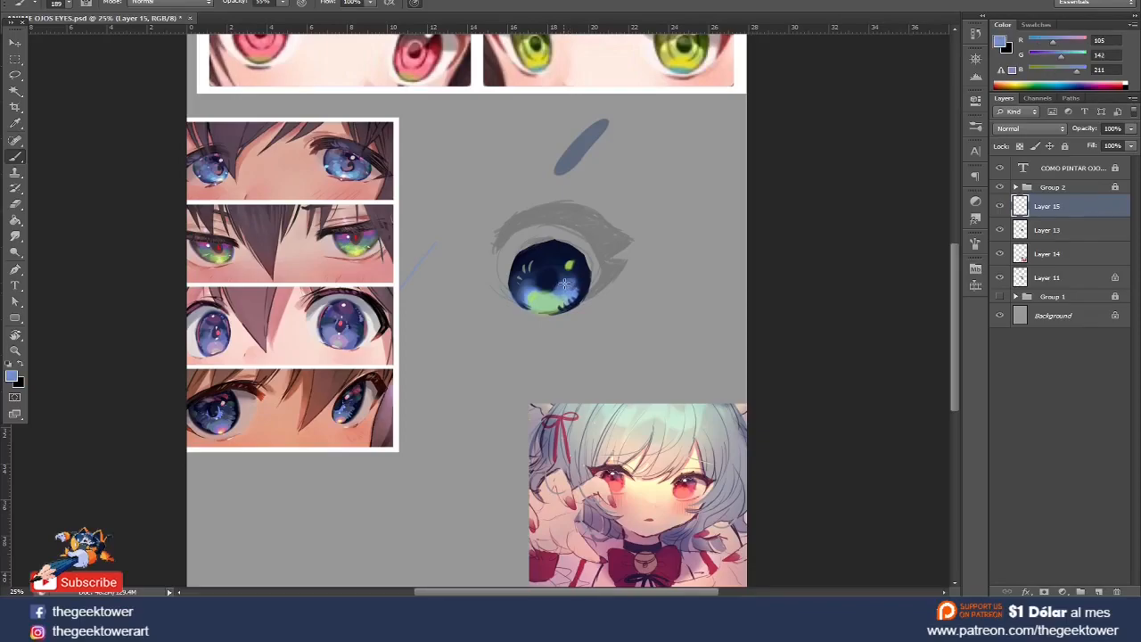
{"action": "left_click", "coordinate": [541, 262], "text": "alt"}
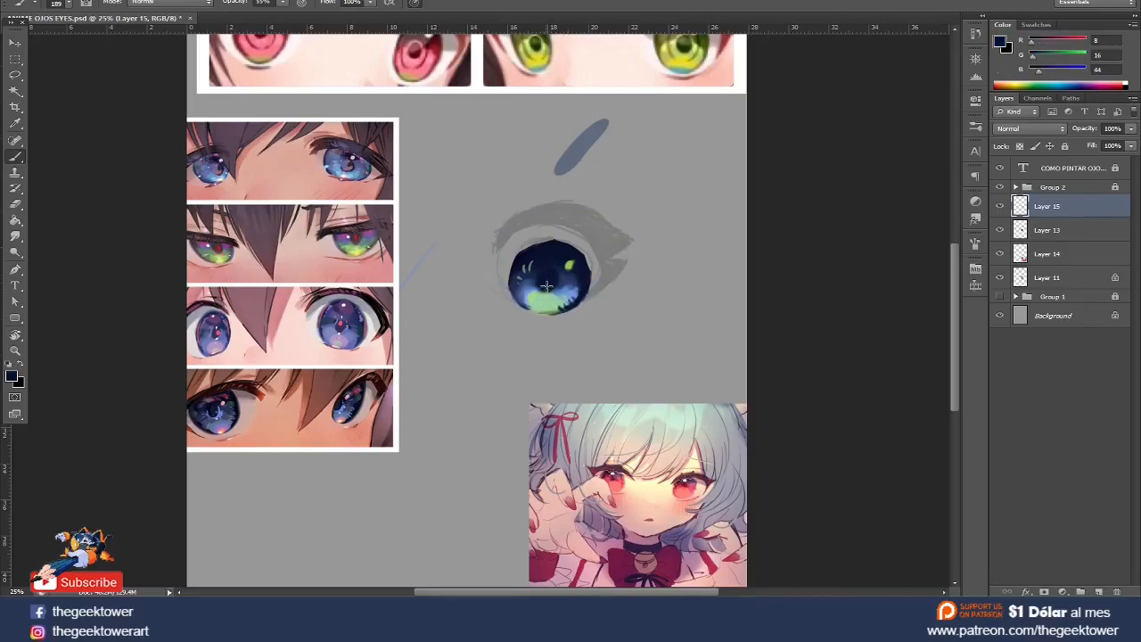
{"action": "left_click_drag", "start_coordinate": [551, 273], "coordinate": [549, 275]}
{"action": "left_click", "coordinate": [543, 256], "text": "alt"}
- Add a new layer directly above Layer 14 and toggle the visibility of Layer 15 and Layer 13 to check their contents
{"action": "left_click", "coordinate": [1057, 257]}
{"action": "left_click", "coordinate": [1100, 592]}
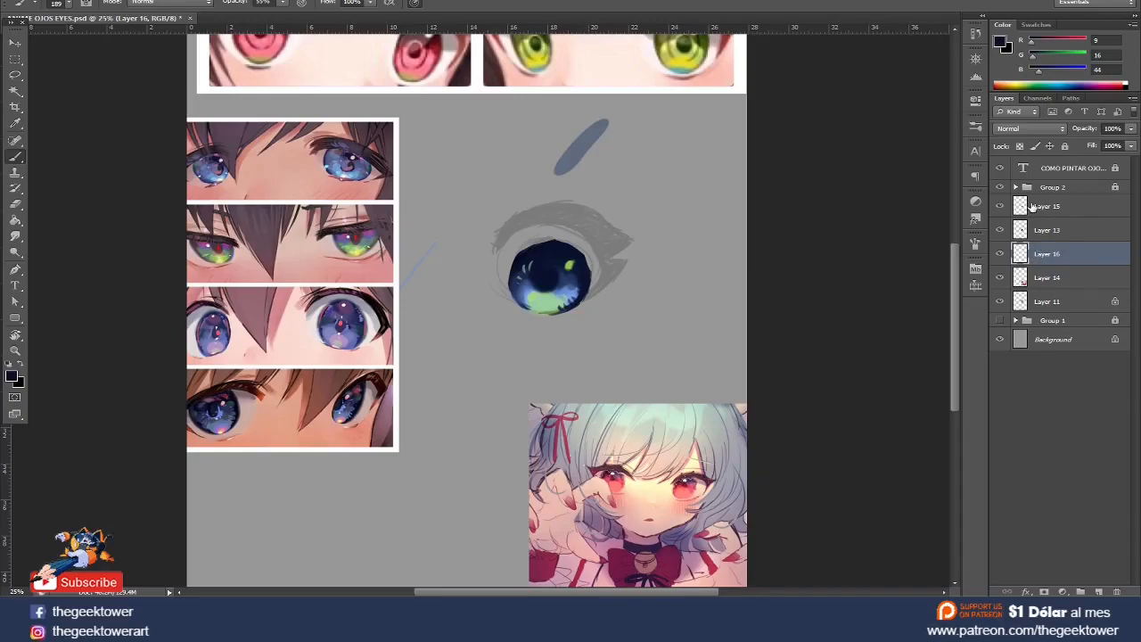
{"action": "left_click", "coordinate": [1000, 206]}
{"action": "left_click", "coordinate": [1000, 206]}
{"action": "left_click", "coordinate": [1000, 206]}
{"action": "left_click", "coordinate": [999, 230]}
{"action": "left_click", "coordinate": [999, 230]}
{"action": "left_click", "coordinate": [1000, 206]}
- Paint the upper-left white of the eye in light grey RGB 238, 238, 238, enlarging the brush to 432 px
{"action": "left_click", "coordinate": [14, 378]}
{"action": "left_click_drag", "start_coordinate": [339, 482], "coordinate": [328, 437]}
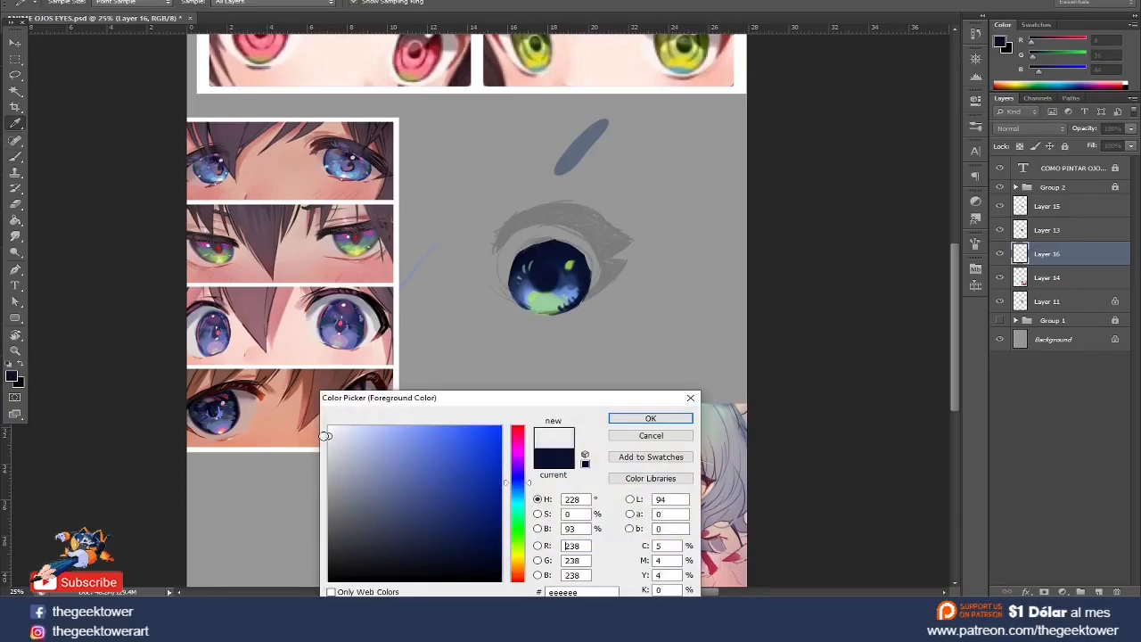
{"action": "left_click", "coordinate": [650, 417]}
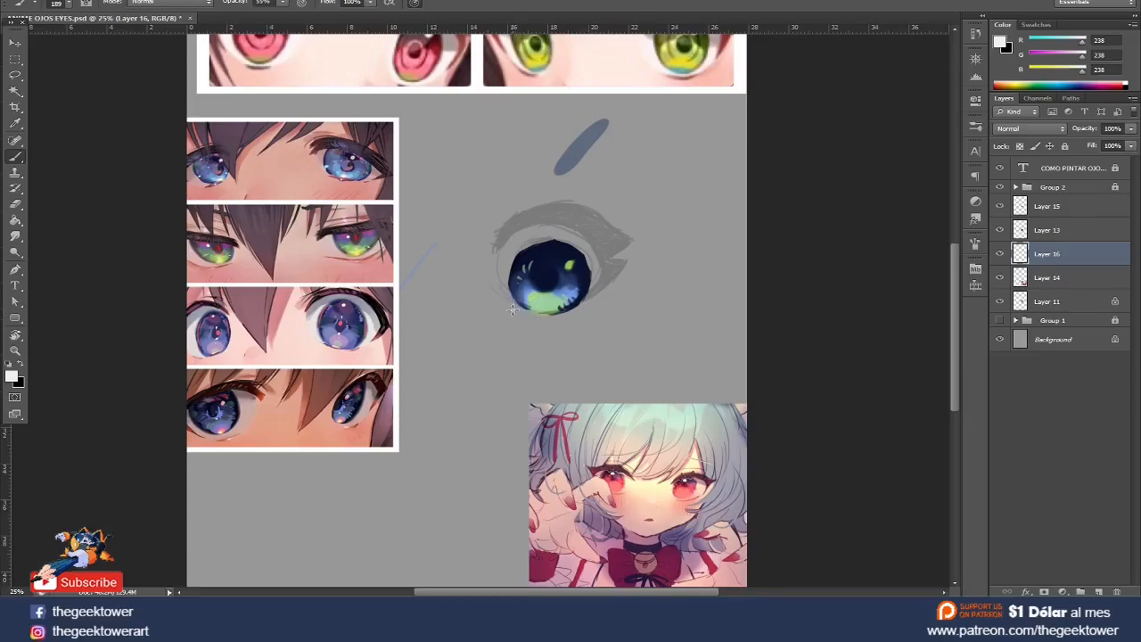
{"action": "mouse_move", "coordinate": [515, 266]}
{"action": "left_mouse_down"}
{"action": "mouse_move", "coordinate": [506, 290]}
{"action": "mouse_move", "coordinate": [533, 239]}
{"action": "left_mouse_up"}
{"action": "right_click", "coordinate": [540, 251]}
{"action": "left_click_drag", "start_coordinate": [643, 277], "coordinate": [664, 282]}
{"action": "key", "text": "Return"}
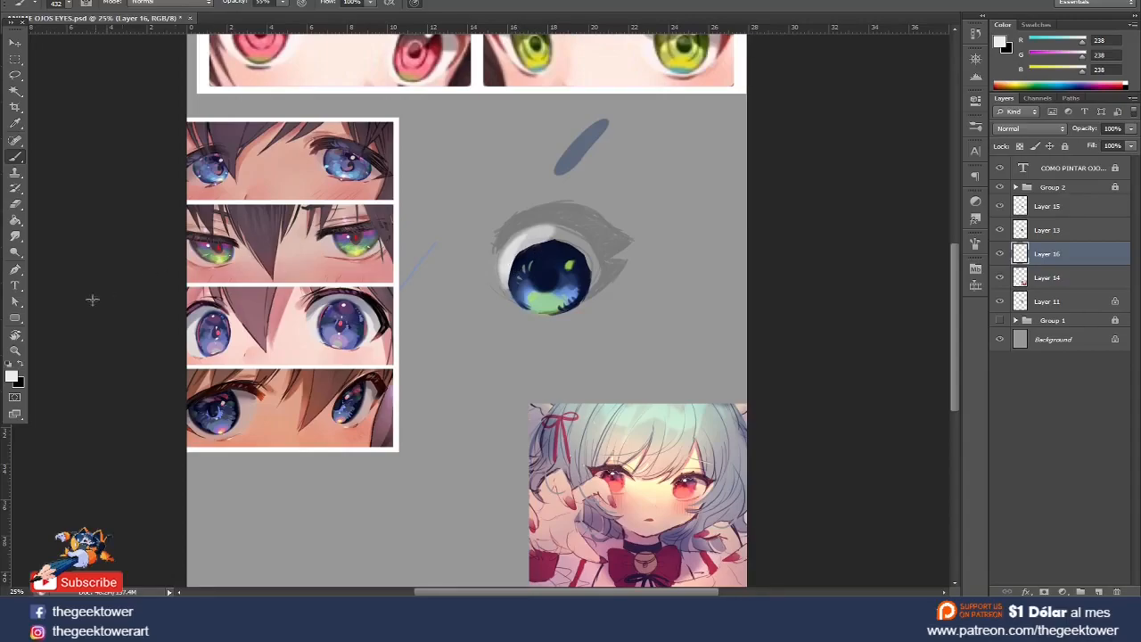
- Fill in the rest of the eye white around the iris with light grey RGB 233, 233, 233
{"action": "left_click", "coordinate": [12, 376]}
{"action": "left_click", "coordinate": [330, 437]}
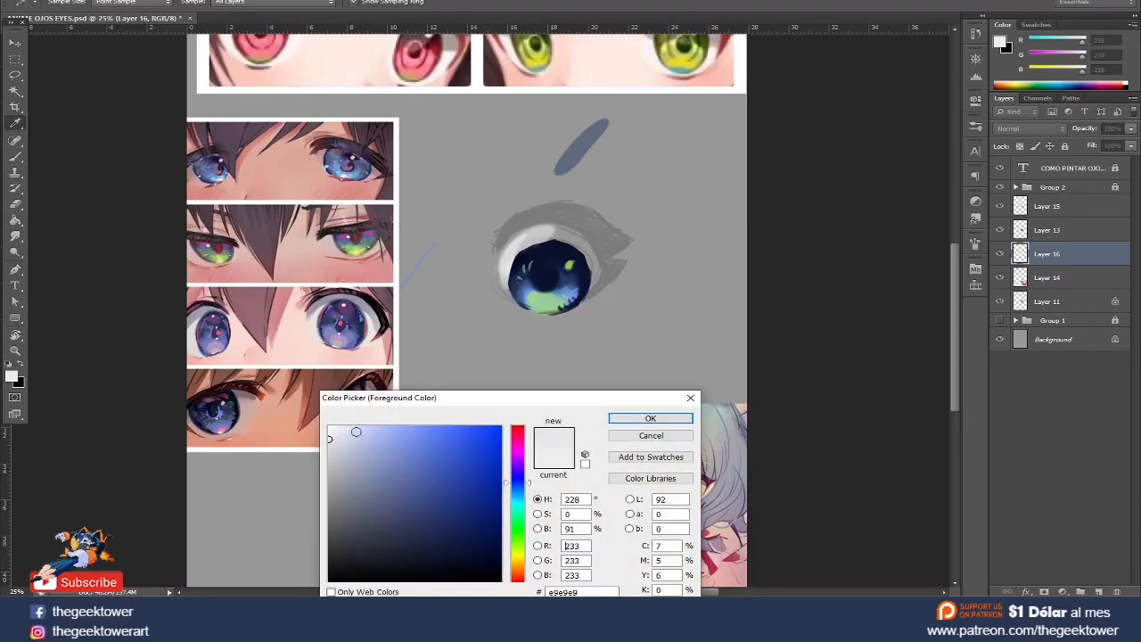
{"action": "left_click", "coordinate": [641, 419]}
{"action": "mouse_move", "coordinate": [555, 237]}
{"action": "left_mouse_down"}
{"action": "mouse_move", "coordinate": [586, 270]}
{"action": "mouse_move", "coordinate": [569, 302]}
{"action": "mouse_move", "coordinate": [538, 271]}
{"action": "mouse_move", "coordinate": [524, 303]}
{"action": "mouse_move", "coordinate": [517, 268]}
{"action": "mouse_move", "coordinate": [521, 306]}
{"action": "mouse_move", "coordinate": [511, 276]}
{"action": "left_mouse_up"}
{"action": "key", "text": "ctrl+z"}
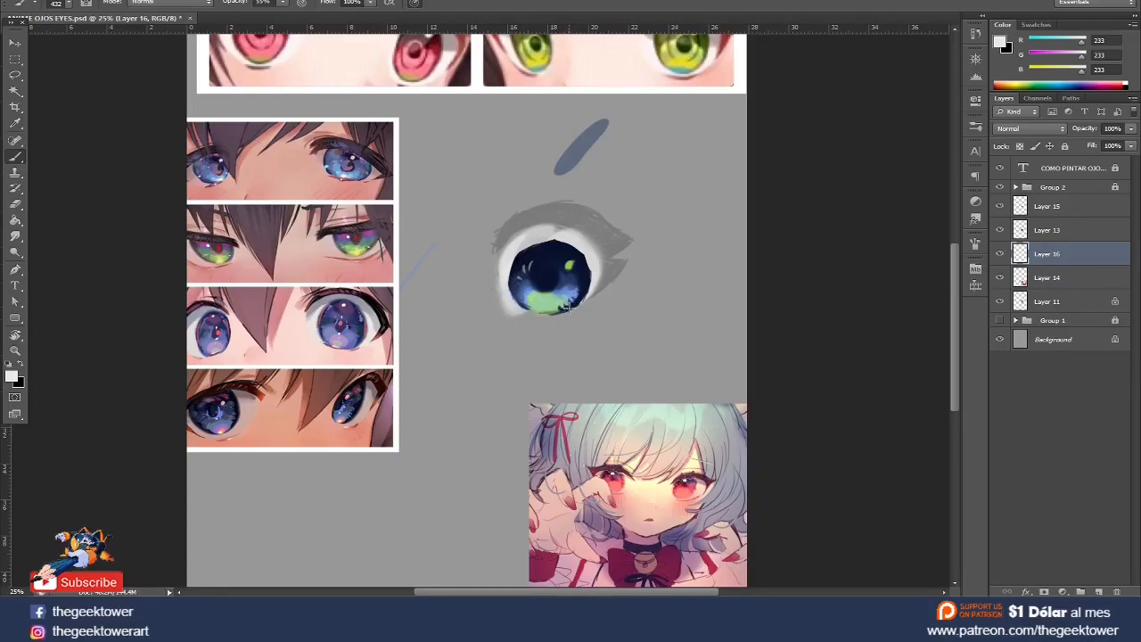
{"action": "mouse_move", "coordinate": [569, 308]}
{"action": "left_mouse_down"}
{"action": "mouse_move", "coordinate": [583, 304]}
{"action": "mouse_move", "coordinate": [591, 278]}
{"action": "mouse_move", "coordinate": [595, 287]}
{"action": "left_mouse_up"}
- Change the foreground color to grey RGB 216, 216, 219 and touch up the edge of the eye white
{"action": "left_click", "coordinate": [17, 378]}
{"action": "left_click", "coordinate": [327, 445]}
{"action": "left_click_drag", "start_coordinate": [326, 446], "coordinate": [330, 449]}
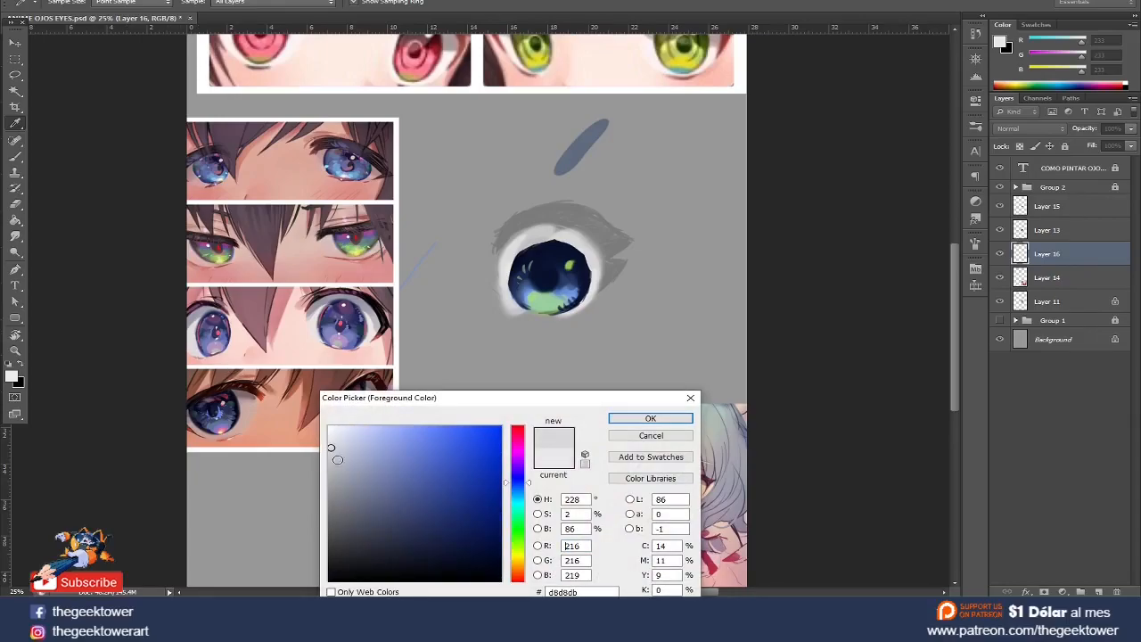
{"action": "left_click", "coordinate": [670, 417]}
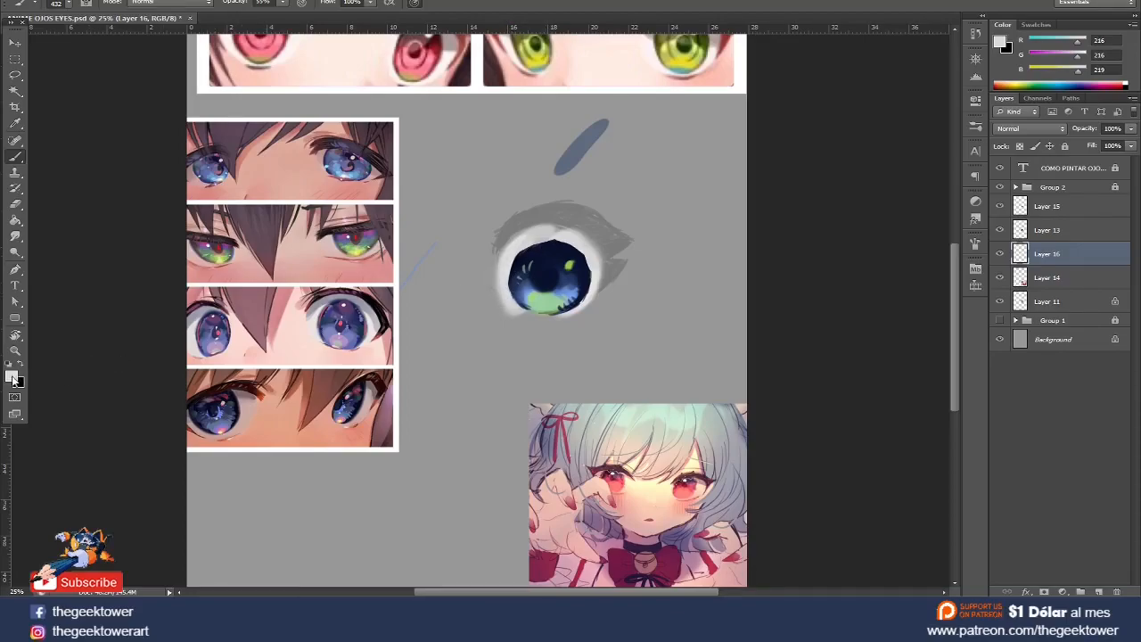
- Shade the top of the eye white beneath the upper lid with mid grey RGB 184, 184, 184
{"action": "left_click", "coordinate": [13, 375]}
{"action": "left_click", "coordinate": [329, 468]}
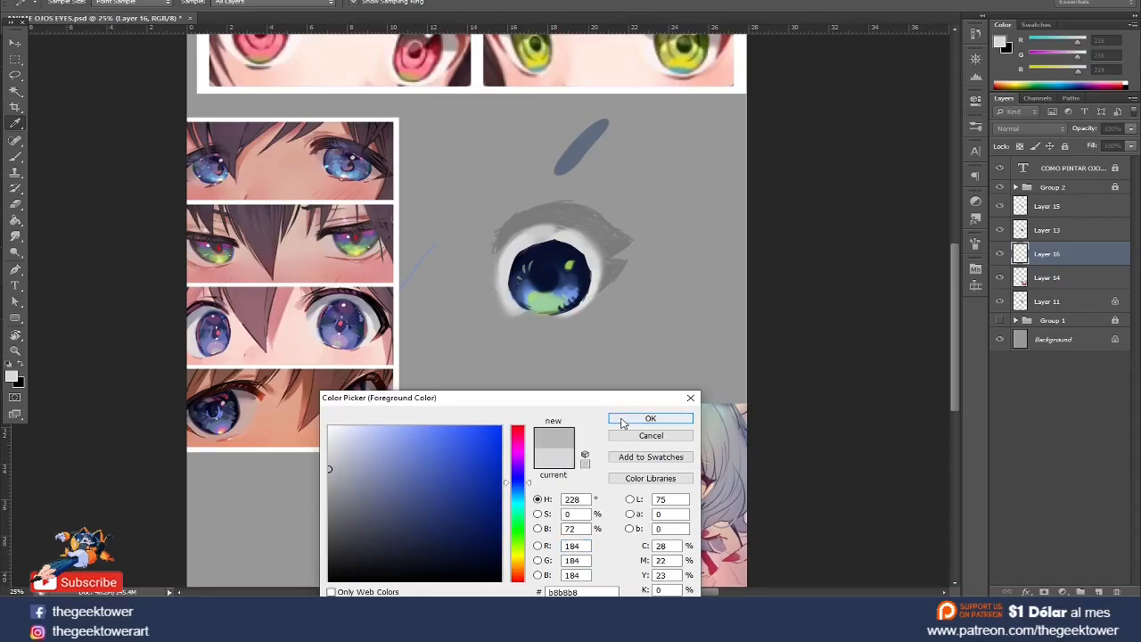
{"action": "left_click", "coordinate": [651, 418]}
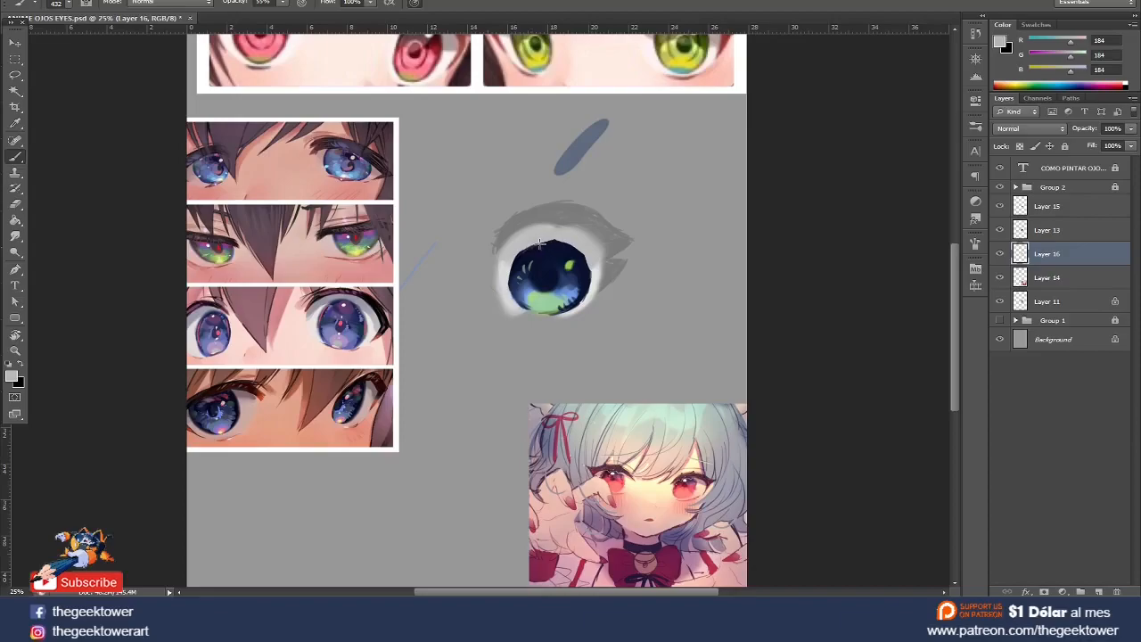
- Set the background color to a very dark blue, RGB 12, 13, 24
{"action": "left_click", "coordinate": [17, 383]}
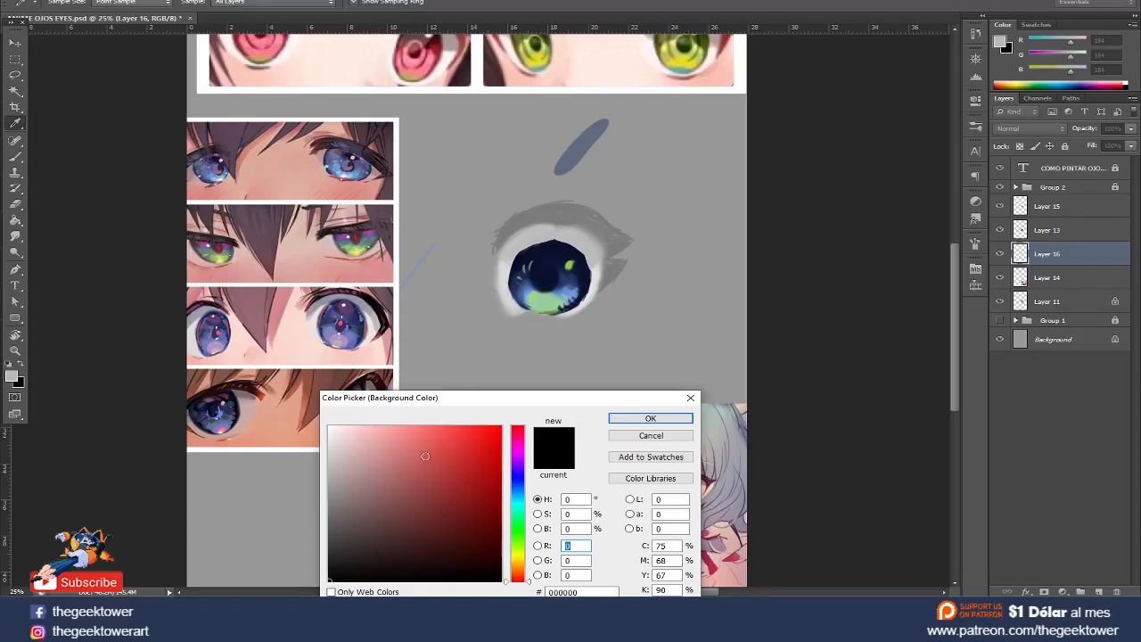
{"action": "left_click", "coordinate": [517, 481]}
{"action": "left_click", "coordinate": [420, 562]}
{"action": "left_click", "coordinate": [412, 557]}
{"action": "left_click", "coordinate": [415, 567]}
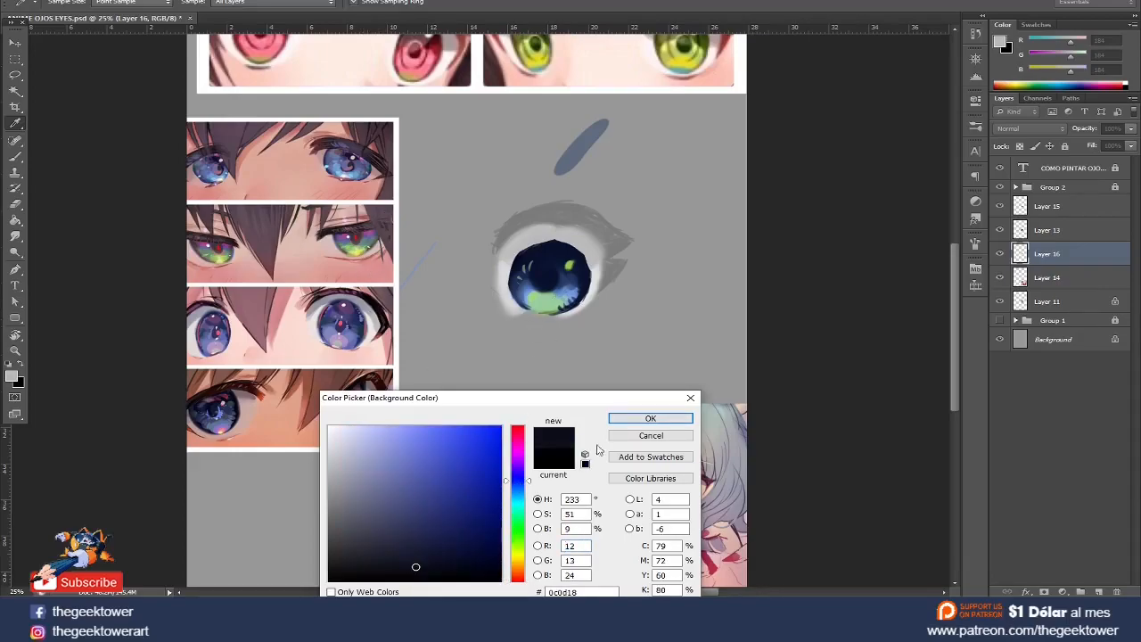
{"action": "left_click", "coordinate": [650, 419]}
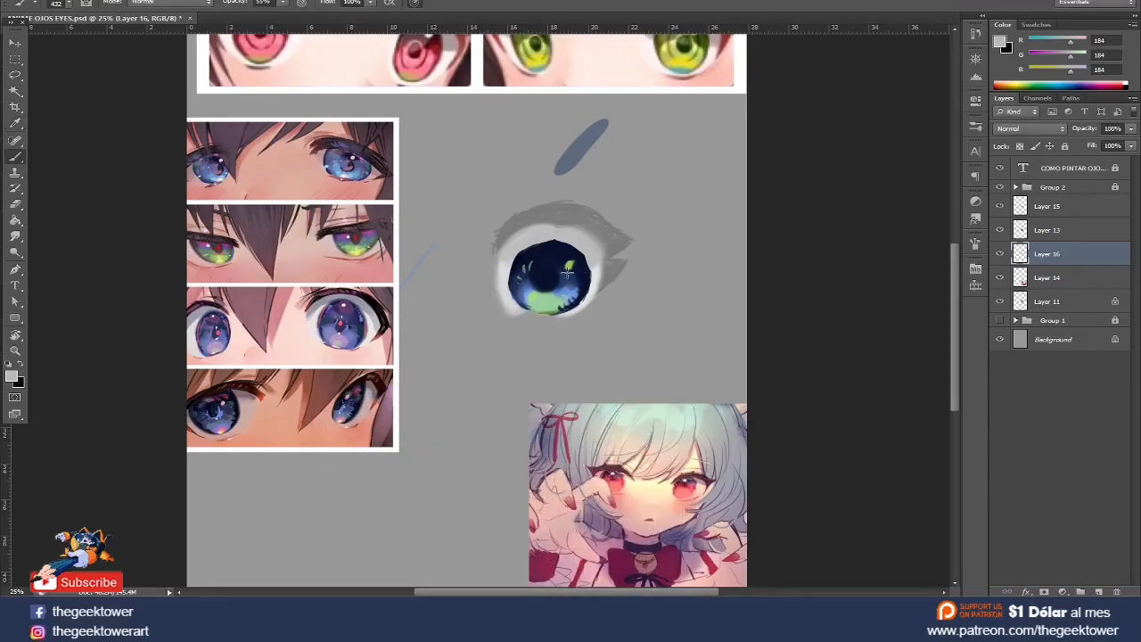
- On Layer 15, trace the upper lid edge in very dark blue RGB 12, 13, 24 with a 41 px brush at 91% opacity
{"action": "left_click", "coordinate": [1044, 206]}
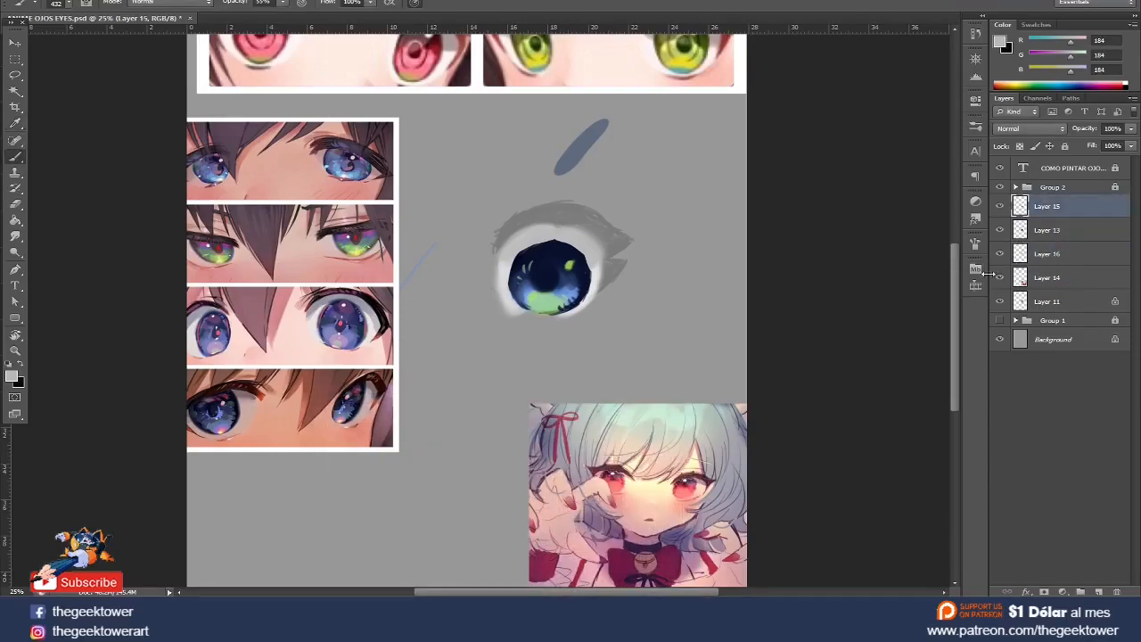
{"action": "right_click", "coordinate": [577, 230]}
{"action": "left_click", "coordinate": [621, 261]}
{"action": "left_click_drag", "start_coordinate": [503, 244], "coordinate": [536, 234]}
{"action": "left_click", "coordinate": [20, 364]}
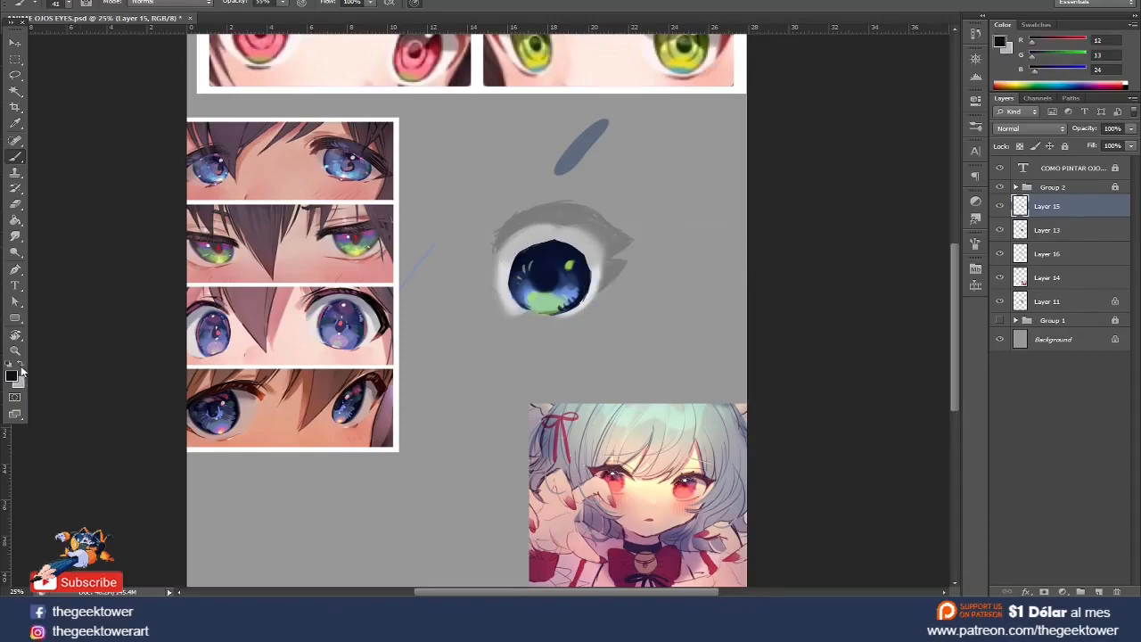
{"action": "right_click", "coordinate": [496, 264]}
{"action": "left_click", "coordinate": [613, 318]}
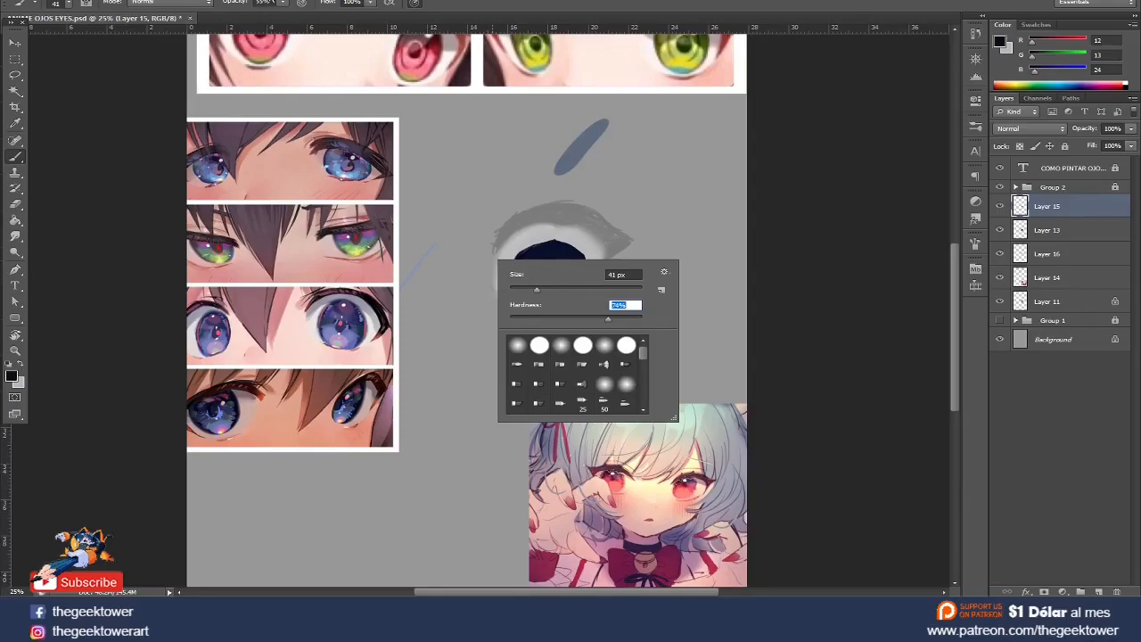
{"action": "left_click", "coordinate": [283, 3]}
{"action": "left_click_drag", "start_coordinate": [283, 16], "coordinate": [308, 20]}
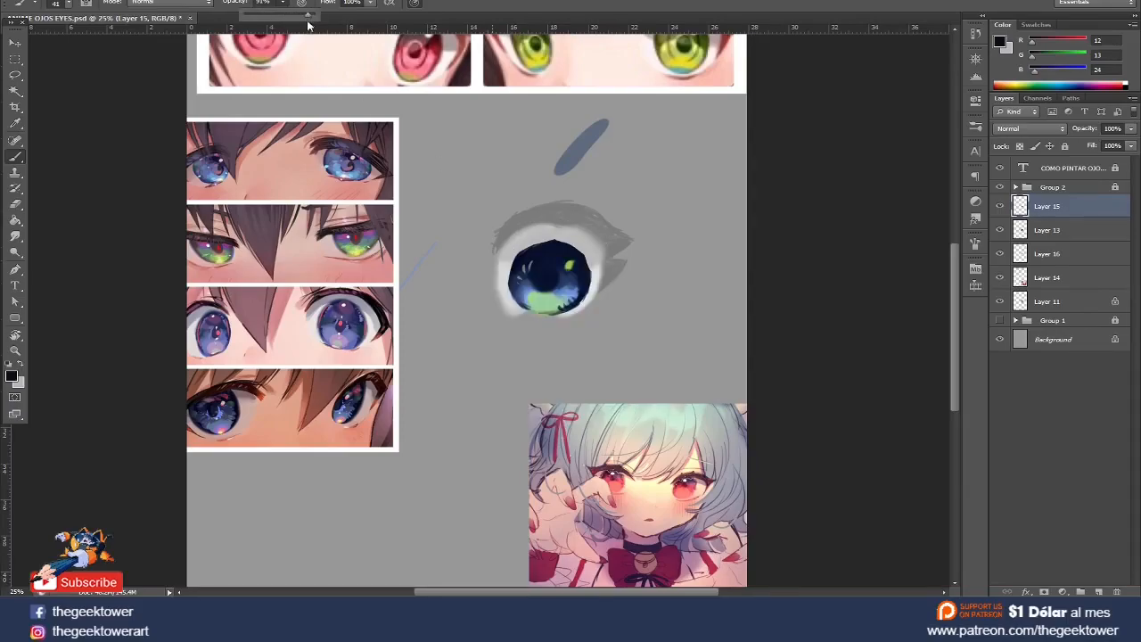
{"action": "left_click_drag", "start_coordinate": [495, 251], "coordinate": [554, 225]}
- Paint a thick upper lash line arching over the eye with a 180 px brush
{"action": "right_click", "coordinate": [534, 246]}
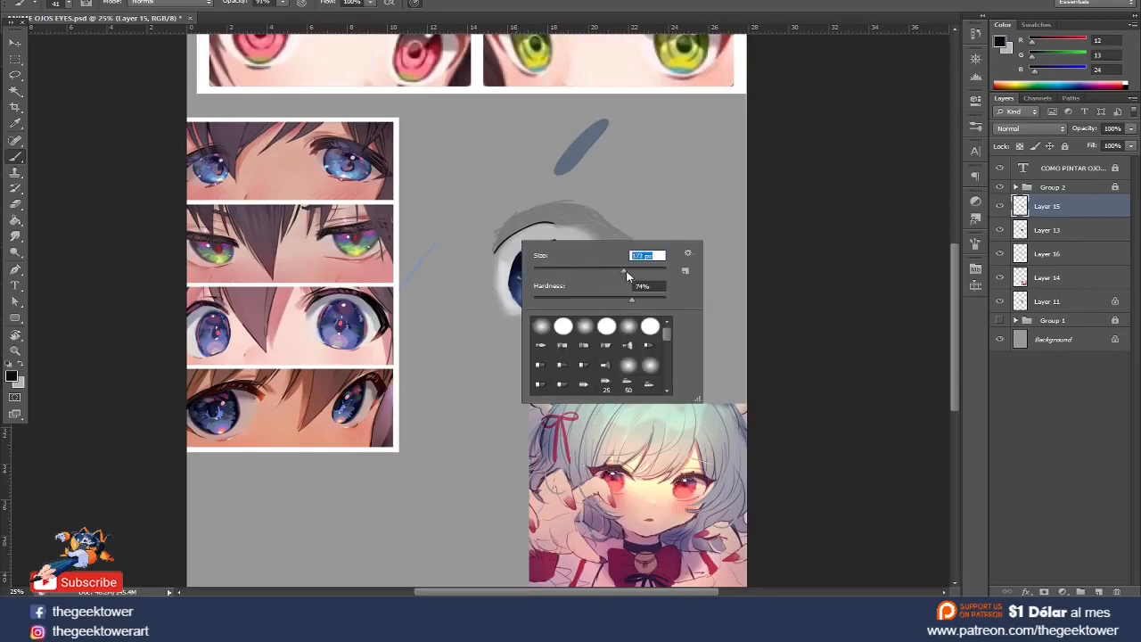
{"action": "key", "text": "Return"}
{"action": "left_click_drag", "start_coordinate": [494, 255], "coordinate": [619, 260]}
{"action": "key", "text": "ctrl+z"}
{"action": "left_click_drag", "start_coordinate": [490, 264], "coordinate": [618, 256]}
{"action": "key", "text": "ctrl+z"}
{"action": "mouse_move", "coordinate": [480, 265]}
{"action": "left_mouse_down"}
{"action": "mouse_move", "coordinate": [579, 224]}
{"action": "mouse_move", "coordinate": [624, 256]}
{"action": "left_mouse_up"}
{"action": "left_click_drag", "start_coordinate": [488, 258], "coordinate": [623, 243]}
{"action": "key", "text": "ctrl+z"}
{"action": "mouse_move", "coordinate": [479, 262]}
{"action": "left_mouse_down"}
{"action": "mouse_move", "coordinate": [602, 214]}
{"action": "mouse_move", "coordinate": [617, 238]}
{"action": "left_mouse_up"}
{"action": "key", "text": "ctrl+z"}
{"action": "left_click_drag", "start_coordinate": [482, 268], "coordinate": [616, 245]}
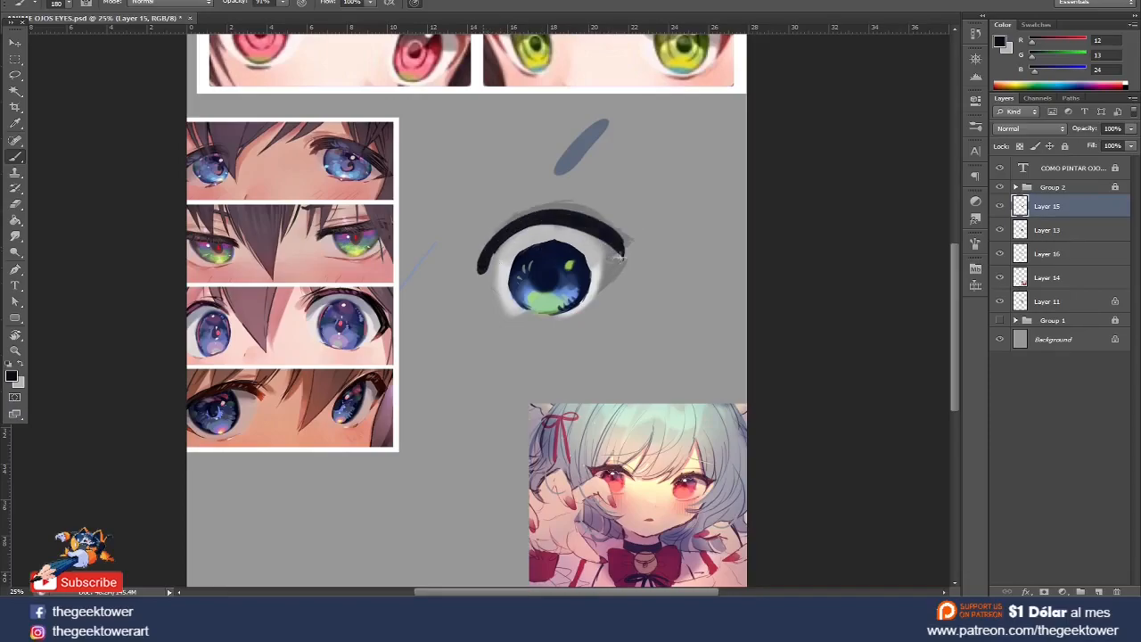
- Thicken the outer half of the upper lash line and block in the lashes at the outer corner
{"action": "mouse_move", "coordinate": [484, 266]}
{"action": "left_mouse_down"}
{"action": "mouse_move", "coordinate": [623, 261]}
{"action": "mouse_move", "coordinate": [609, 253]}
{"action": "mouse_move", "coordinate": [632, 242]}
{"action": "mouse_move", "coordinate": [605, 281]}
{"action": "left_mouse_up"}
{"action": "key", "text": "ctrl+z"}
{"action": "mouse_move", "coordinate": [606, 238]}
{"action": "left_mouse_down"}
{"action": "mouse_move", "coordinate": [596, 287]}
{"action": "mouse_move", "coordinate": [615, 254]}
{"action": "mouse_move", "coordinate": [637, 265]}
{"action": "mouse_move", "coordinate": [616, 276]}
{"action": "mouse_move", "coordinate": [596, 240]}
{"action": "mouse_move", "coordinate": [605, 286]}
{"action": "left_mouse_up"}
{"action": "mouse_move", "coordinate": [594, 235]}
{"action": "left_mouse_down"}
{"action": "mouse_move", "coordinate": [606, 281]}
{"action": "mouse_move", "coordinate": [604, 253]}
{"action": "mouse_move", "coordinate": [609, 285]}
{"action": "mouse_move", "coordinate": [622, 270]}
{"action": "mouse_move", "coordinate": [601, 292]}
{"action": "left_mouse_up"}
- Refine the lash ends with a 34 px brush and draw a short very dark blue lower lid line beneath the iris
{"action": "right_click", "coordinate": [498, 252]}
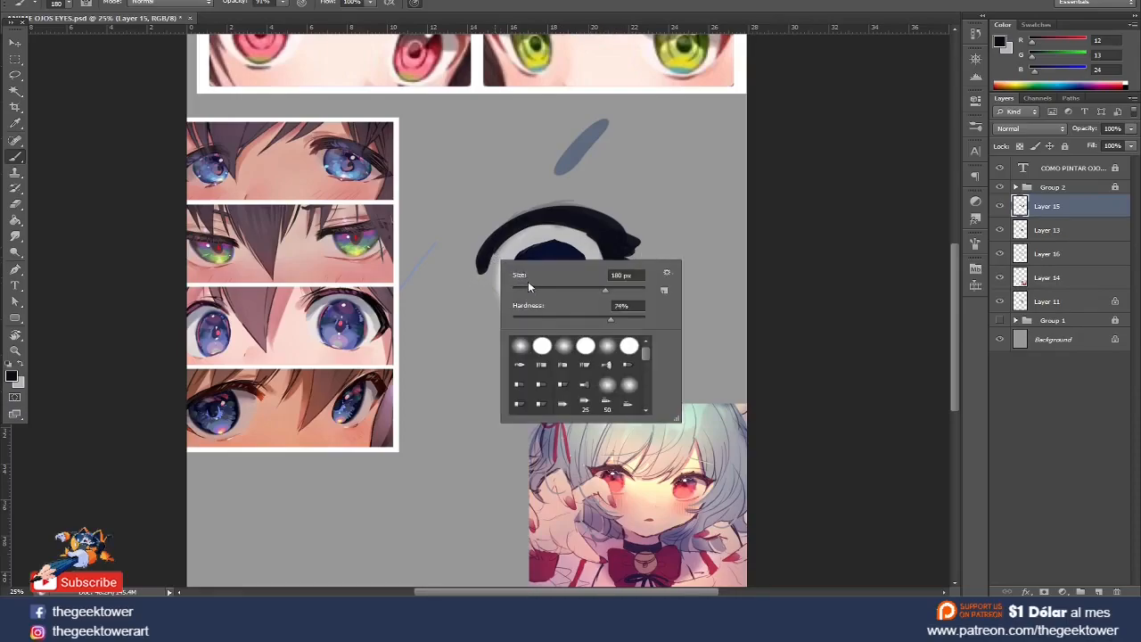
{"action": "type", "text": "34"}
{"action": "key", "text": "Return"}
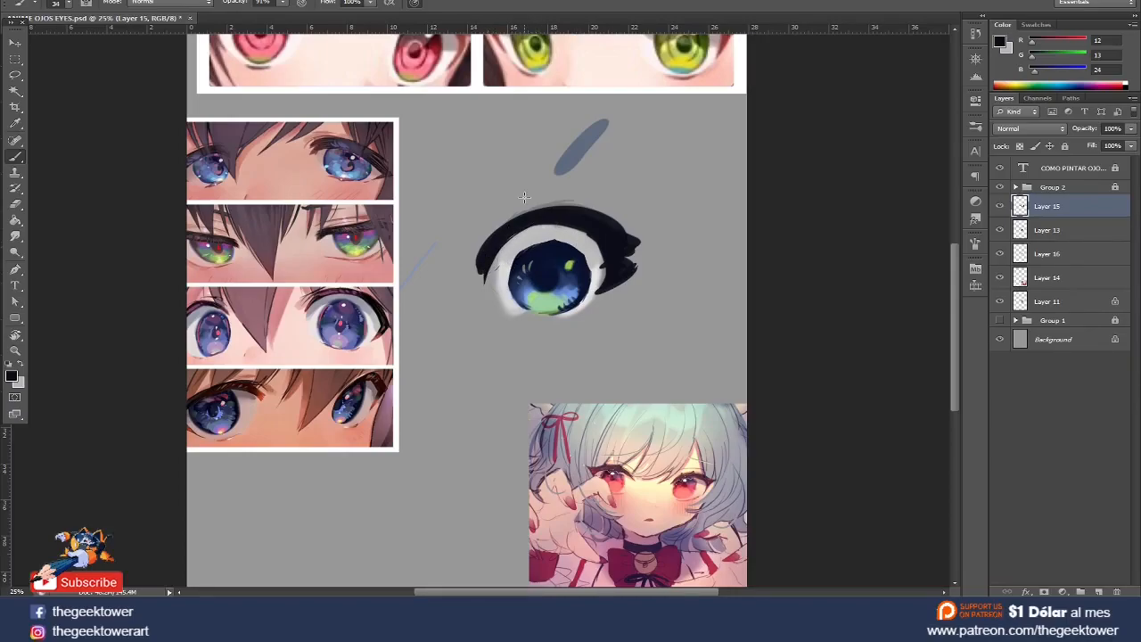
{"action": "left_click", "coordinate": [598, 265], "text": "alt"}
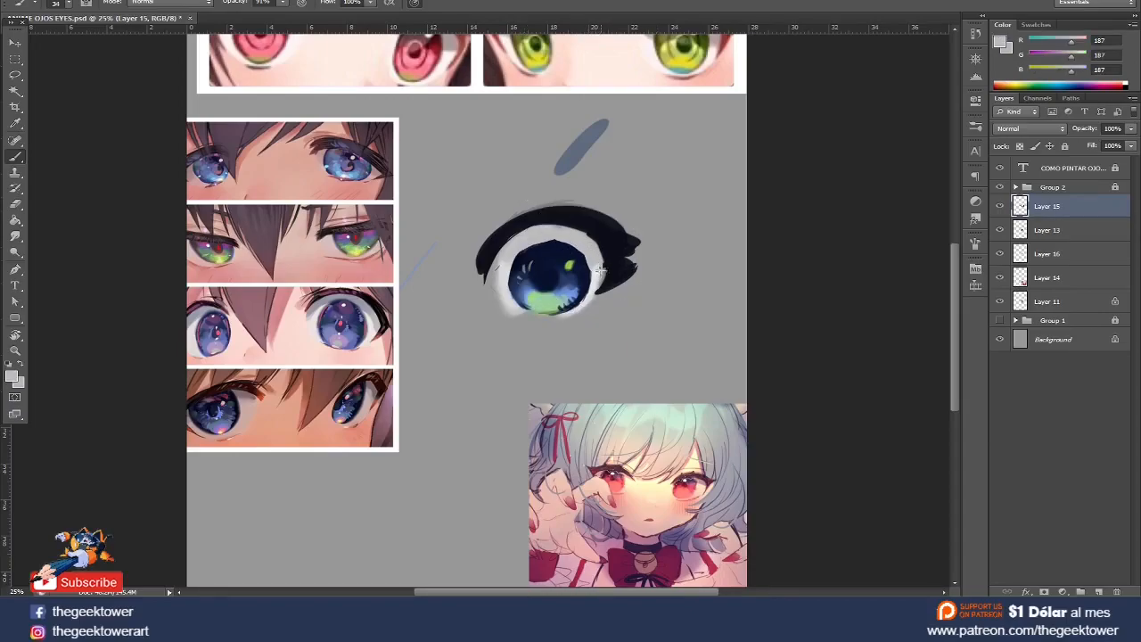
{"action": "left_click", "coordinate": [621, 284], "text": "alt"}
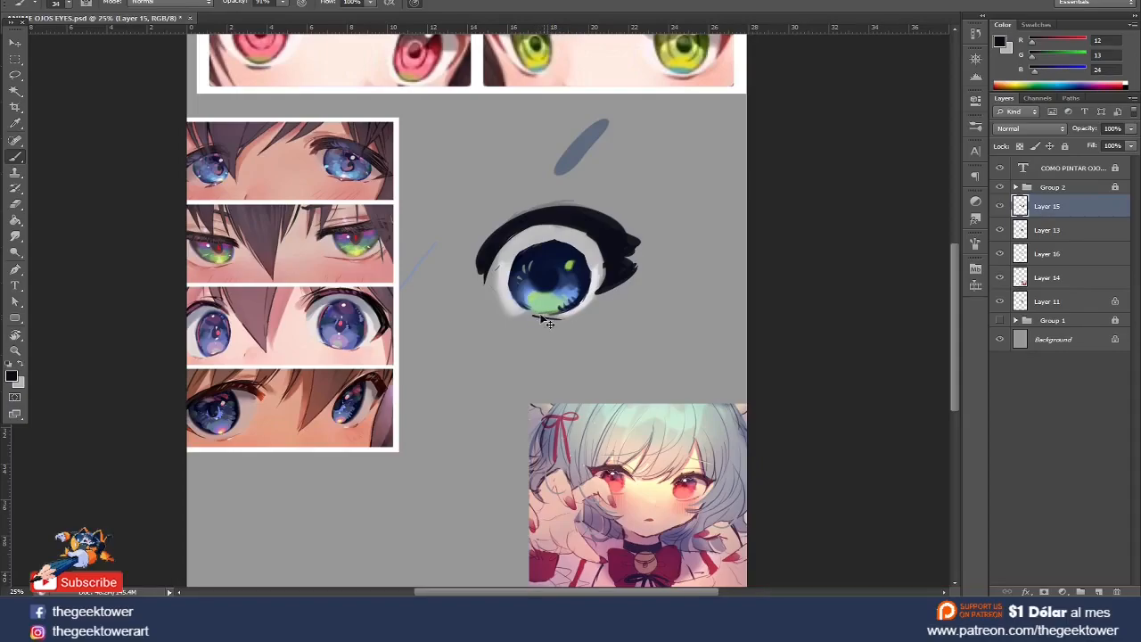
{"action": "left_click_drag", "start_coordinate": [535, 314], "coordinate": [559, 310]}
- Erase the excess eye white on Layer 16 along its lower inner edge
{"action": "left_click", "coordinate": [509, 310], "text": "ctrl"}
{"action": "key", "text": "e"}
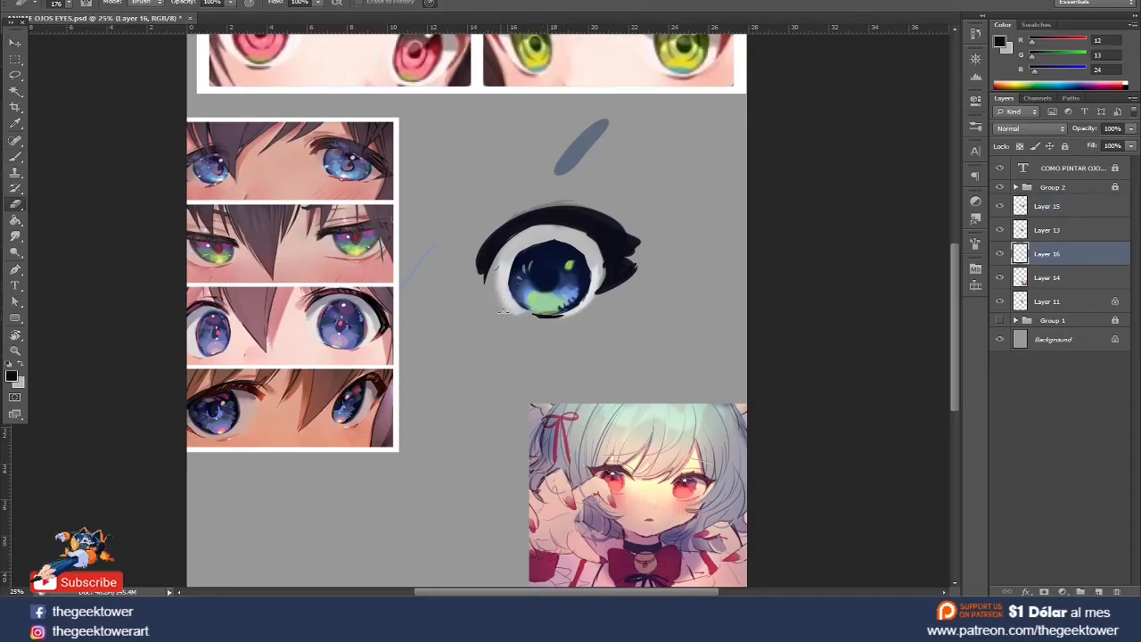
{"action": "right_click", "coordinate": [508, 308]}
{"action": "left_click", "coordinate": [560, 373]}
{"action": "left_click", "coordinate": [536, 339]}
{"action": "left_click_drag", "start_coordinate": [502, 306], "coordinate": [520, 317]}
{"action": "right_click", "coordinate": [507, 310]}
{"action": "left_click", "coordinate": [592, 328]}
{"action": "left_click_drag", "start_coordinate": [501, 307], "coordinate": [517, 312]}
- Repaint the inner side of the eye white in light grey RGB 218, 218, 220 with a 360 px brush at 49% opacity
{"action": "key", "text": "b"}
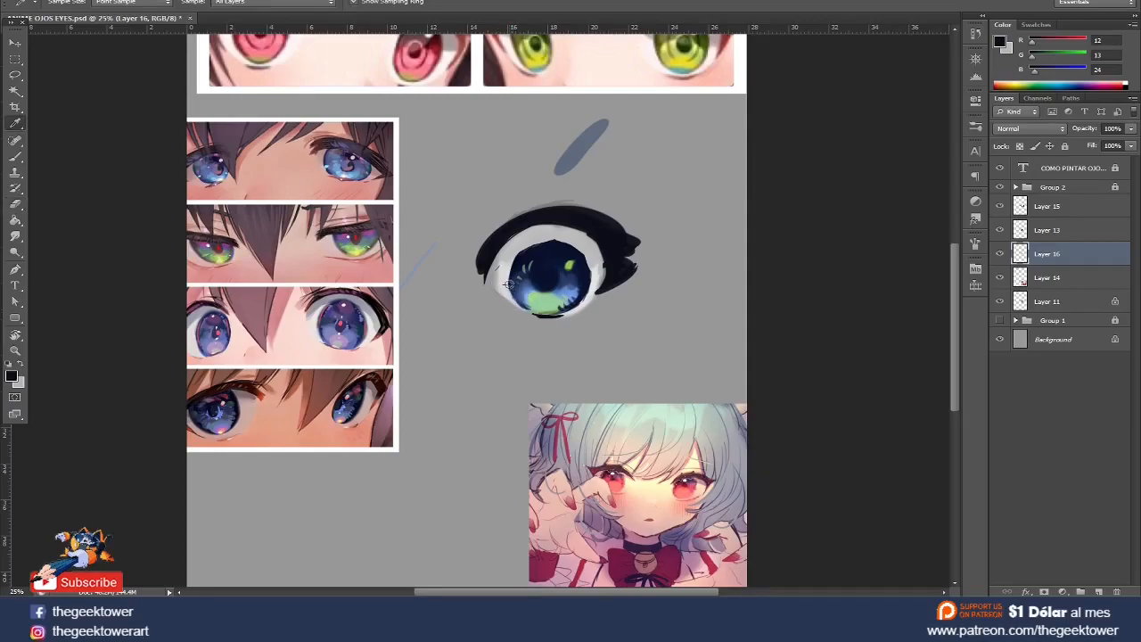
{"action": "left_click", "coordinate": [499, 294], "text": "alt"}
{"action": "right_click", "coordinate": [516, 293]}
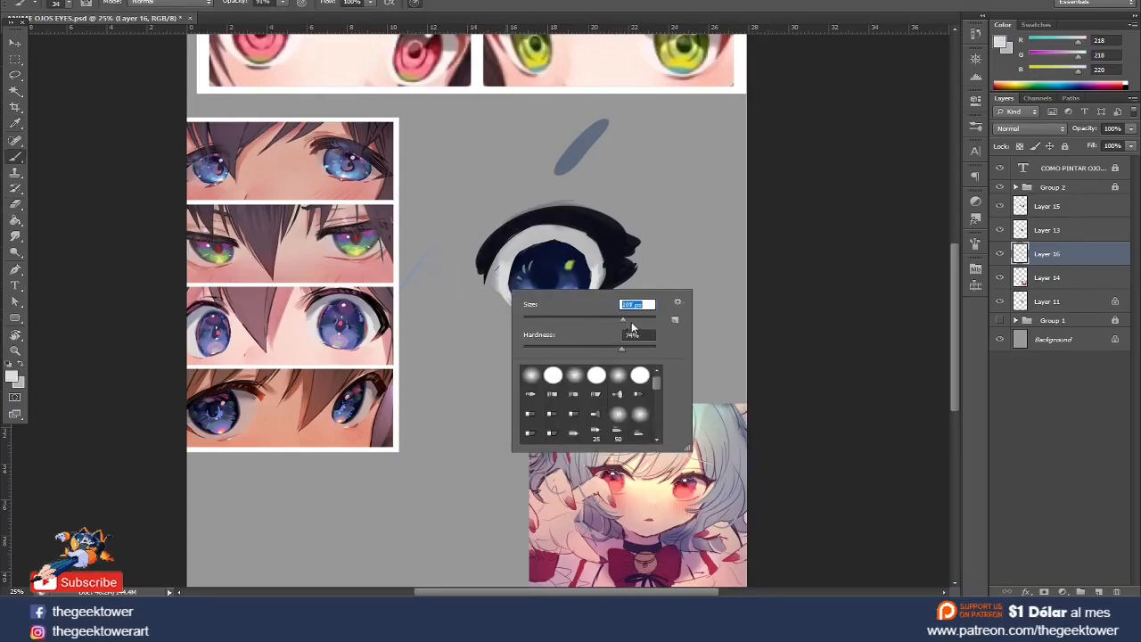
{"action": "key", "text": "Return"}
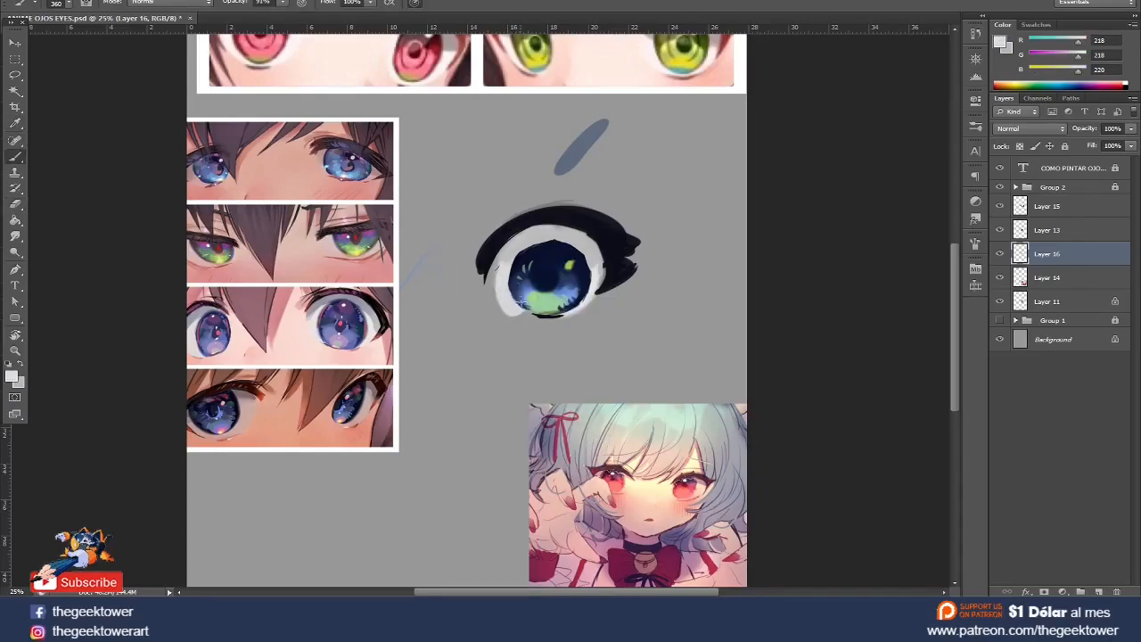
{"action": "left_click_drag", "start_coordinate": [504, 275], "coordinate": [513, 273]}
{"action": "key", "text": "ctrl+z"}
{"action": "left_click", "coordinate": [282, 2]}
{"action": "left_click_drag", "start_coordinate": [283, 15], "coordinate": [255, 15]}
{"action": "left_click_drag", "start_coordinate": [523, 309], "coordinate": [522, 241]}
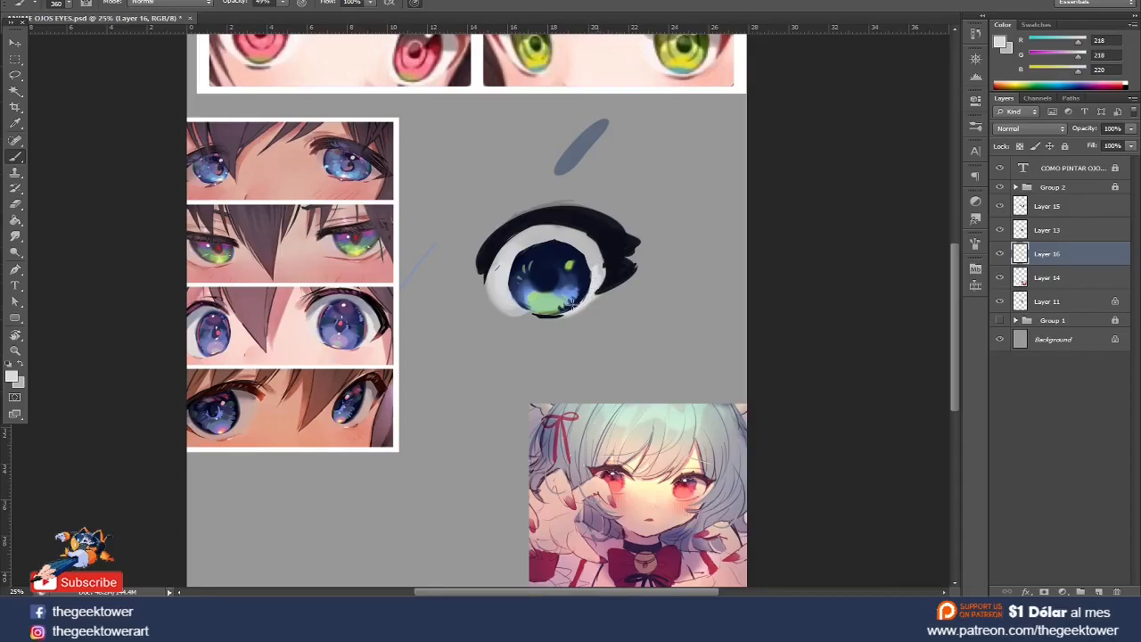
- Paint pointed lashes at the outer corner in very dark blue RGB 12, 13, 24 with a 74 px brush at 87% opacity
{"action": "left_click", "coordinate": [518, 249], "text": "alt"}
{"action": "right_click", "coordinate": [495, 257]}
{"action": "type", "text": "74"}
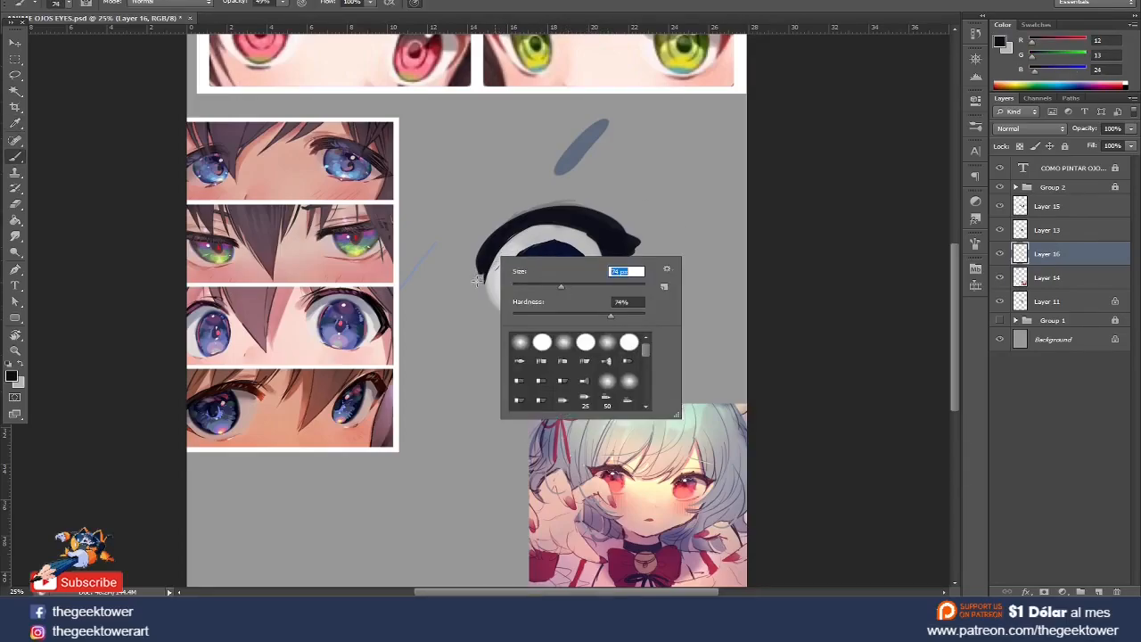
{"action": "key", "text": "Return"}
{"action": "left_click", "coordinate": [283, 3]}
{"action": "left_click_drag", "start_coordinate": [289, 15], "coordinate": [303, 17]}
{"action": "left_click_drag", "start_coordinate": [484, 253], "coordinate": [665, 229]}
{"action": "key", "text": "ctrl+z"}
{"action": "mouse_move", "coordinate": [593, 213]}
{"action": "left_mouse_down"}
{"action": "mouse_move", "coordinate": [634, 225]}
{"action": "mouse_move", "coordinate": [624, 256]}
{"action": "mouse_move", "coordinate": [645, 232]}
{"action": "mouse_move", "coordinate": [624, 257]}
{"action": "mouse_move", "coordinate": [636, 238]}
{"action": "mouse_move", "coordinate": [622, 228]}
{"action": "mouse_move", "coordinate": [649, 242]}
{"action": "mouse_move", "coordinate": [623, 265]}
{"action": "mouse_move", "coordinate": [632, 262]}
{"action": "mouse_move", "coordinate": [620, 255]}
{"action": "mouse_move", "coordinate": [655, 258]}
{"action": "mouse_move", "coordinate": [596, 297]}
{"action": "mouse_move", "coordinate": [640, 262]}
{"action": "mouse_move", "coordinate": [598, 293]}
{"action": "left_mouse_up"}
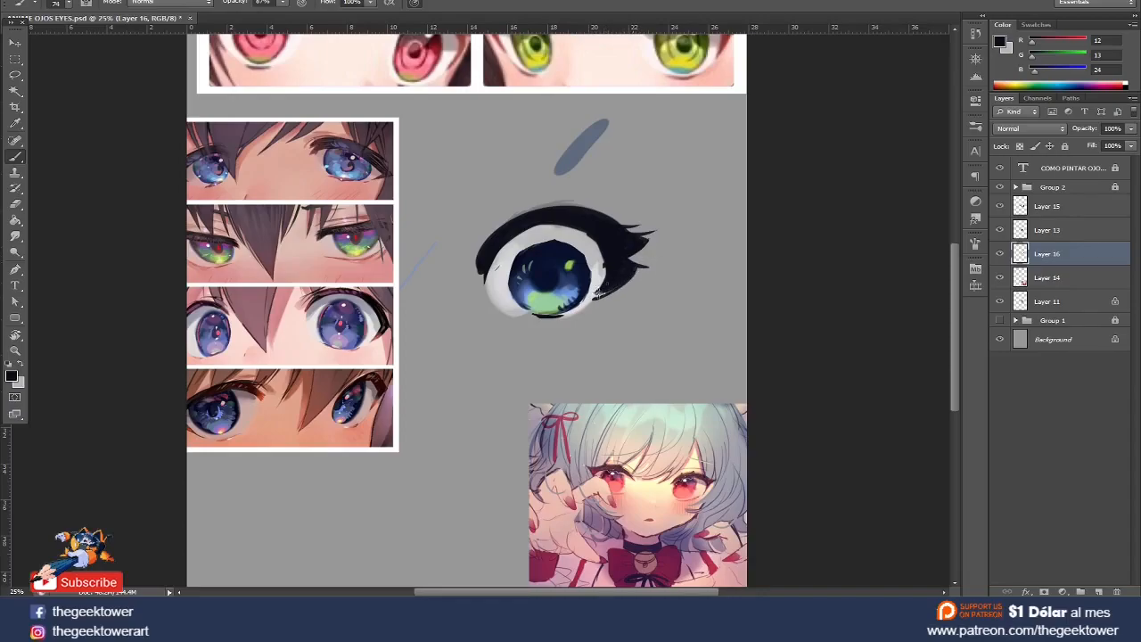
- Erase the inner edge of the lash line near the outer corner on Layer 15 with a 145 px eraser
{"action": "left_click", "coordinate": [589, 297], "text": "alt"}
{"action": "key", "text": "e"}
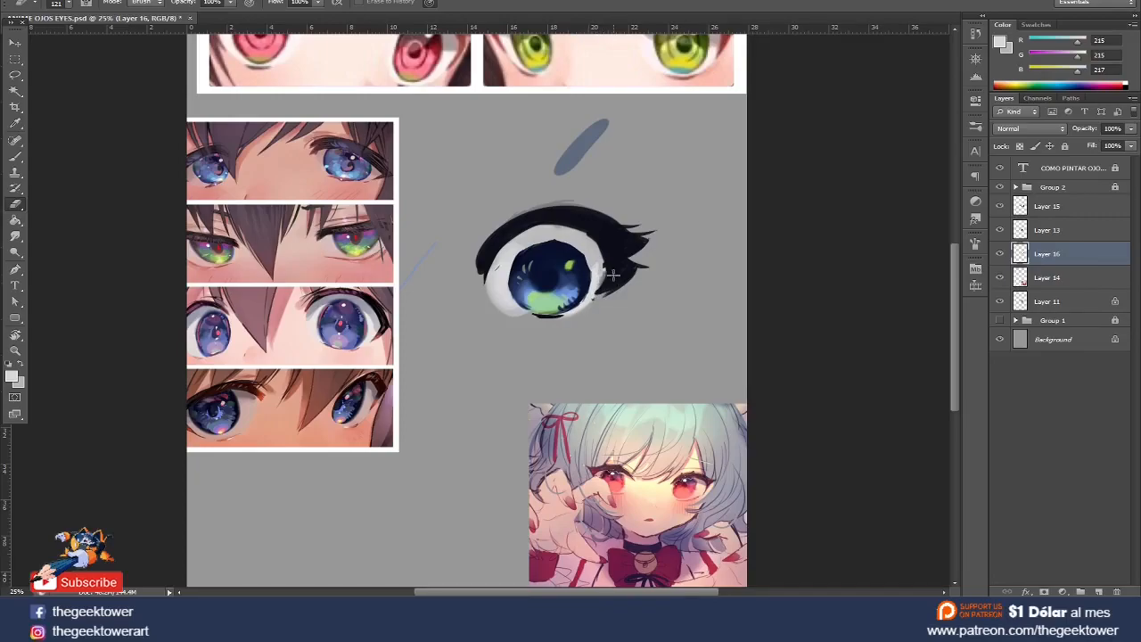
{"action": "left_click", "coordinate": [603, 281], "text": "ctrl"}
{"action": "right_click", "coordinate": [603, 282]}
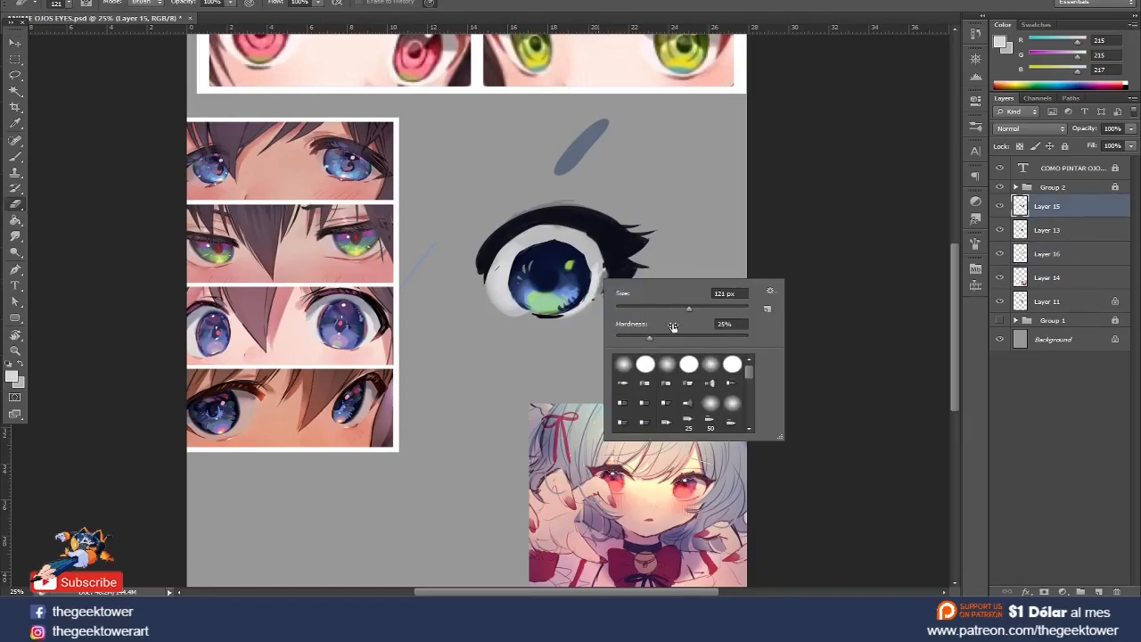
{"action": "left_click_drag", "start_coordinate": [678, 305], "coordinate": [594, 285]}
{"action": "key", "text": "Return"}
{"action": "left_click_drag", "start_coordinate": [582, 235], "coordinate": [588, 293]}
{"action": "mouse_move", "coordinate": [585, 240]}
{"action": "left_mouse_down"}
{"action": "mouse_move", "coordinate": [604, 289]}
{"action": "mouse_move", "coordinate": [646, 280]}
{"action": "mouse_move", "coordinate": [602, 296]}
{"action": "left_mouse_up"}
{"action": "key", "text": "ctrl+z"}
{"action": "right_click", "coordinate": [596, 254]}
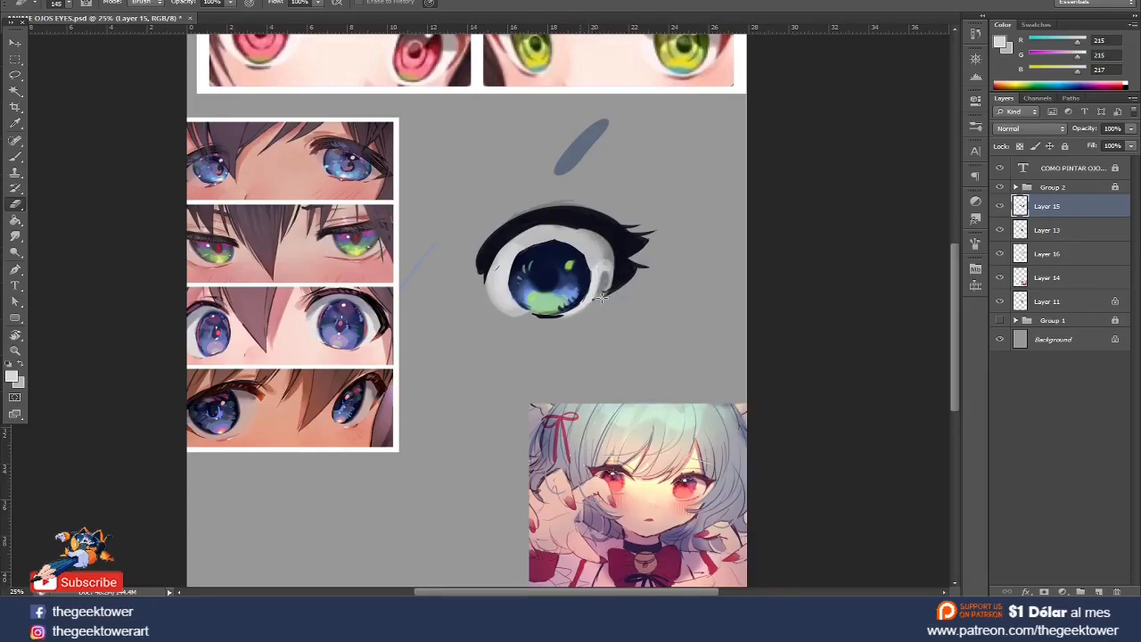
{"action": "key", "text": "ctrl+z"}
- Thicken the lower edge of the upper lash line in dark blue RGB 13, 14, 25 with a 162 px brush
{"action": "key", "text": "b"}
{"action": "left_click", "coordinate": [575, 220], "text": "alt"}
{"action": "left_click_drag", "start_coordinate": [496, 257], "coordinate": [580, 227]}
{"action": "right_click", "coordinate": [530, 240]}
{"action": "left_click_drag", "start_coordinate": [590, 270], "coordinate": [604, 270]}
{"action": "left_click_drag", "start_coordinate": [497, 257], "coordinate": [590, 235]}
{"action": "key", "text": "ctrl+z"}
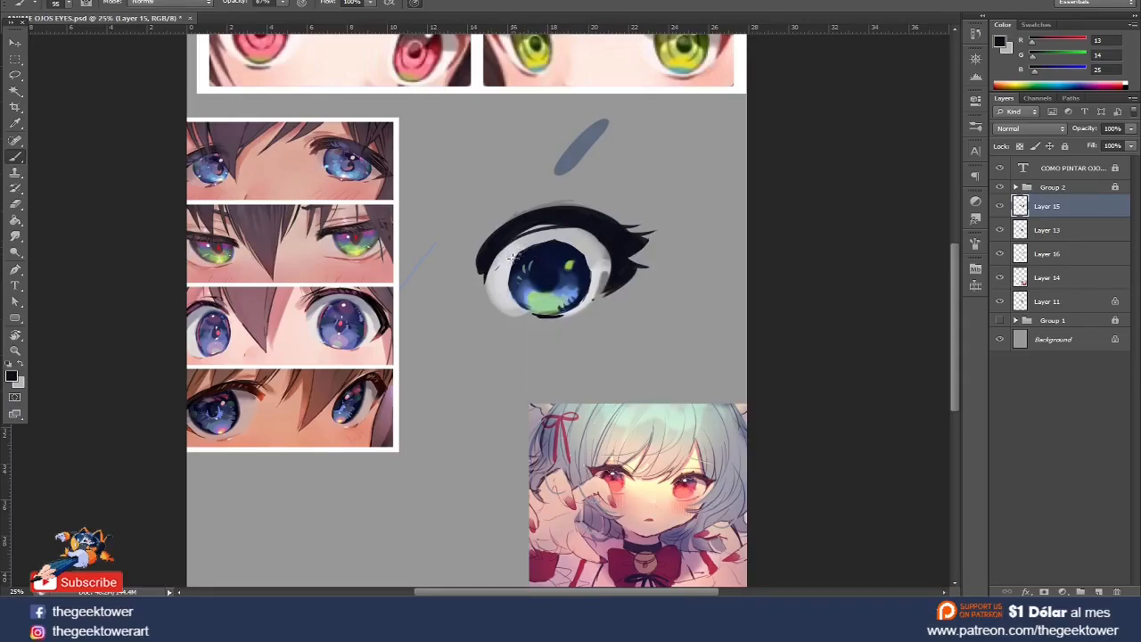
{"action": "right_click", "coordinate": [514, 255]}
{"action": "left_click_drag", "start_coordinate": [594, 283], "coordinate": [602, 283]}
{"action": "left_click_drag", "start_coordinate": [485, 272], "coordinate": [594, 234]}
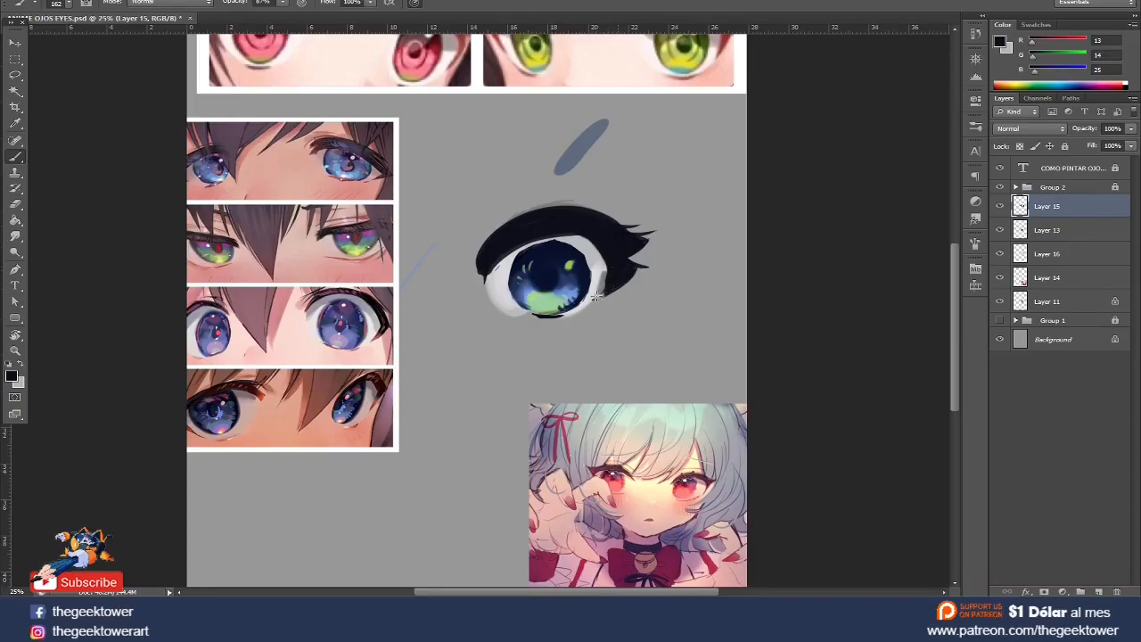
- Clean the lash line's lower edge with the eraser and darken the upper iris with dark blue RGB 9, 16, 45
{"action": "key", "text": "e"}
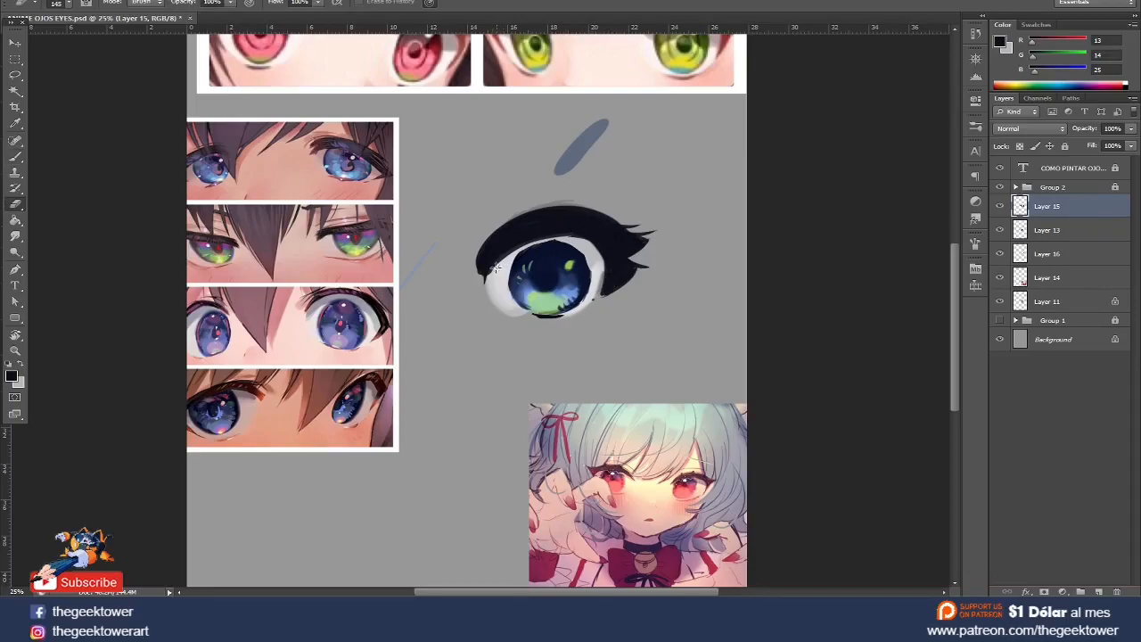
{"action": "key", "text": "i"}
{"action": "left_click", "coordinate": [548, 267]}
{"action": "key", "text": "b"}
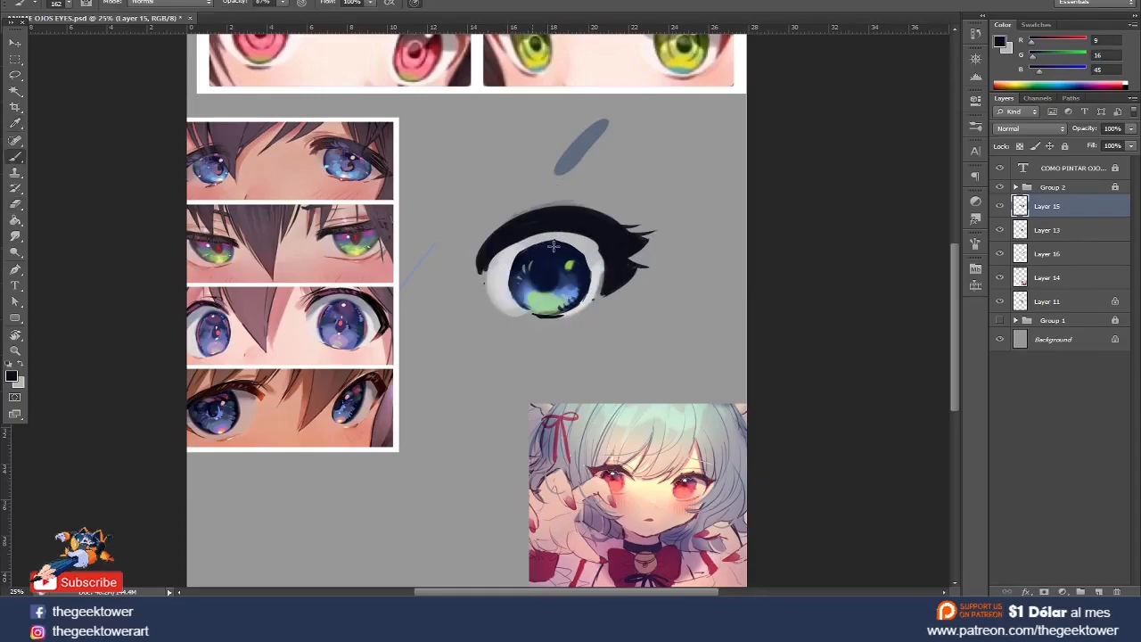
{"action": "left_click_drag", "start_coordinate": [564, 254], "coordinate": [526, 256]}
- Darken the upper rim of the iris with dark blue RGB 13, 14, 25 at 52% brush opacity
{"action": "left_click", "coordinate": [513, 237], "text": "alt"}
{"action": "right_click", "coordinate": [522, 266]}
{"action": "left_click", "coordinate": [568, 301]}
{"action": "left_click", "coordinate": [519, 261]}
{"action": "right_click", "coordinate": [522, 262]}
{"action": "left_click_drag", "start_coordinate": [559, 282], "coordinate": [585, 283]}
{"action": "left_click", "coordinate": [283, 3]}
{"action": "left_click_drag", "start_coordinate": [279, 12], "coordinate": [255, 24]}
{"action": "left_click", "coordinate": [534, 256]}
- Deepen the pupil at the center of the iris with a 156 px brush
{"action": "right_click", "coordinate": [549, 275]}
{"action": "left_click_drag", "start_coordinate": [611, 298], "coordinate": [643, 299]}
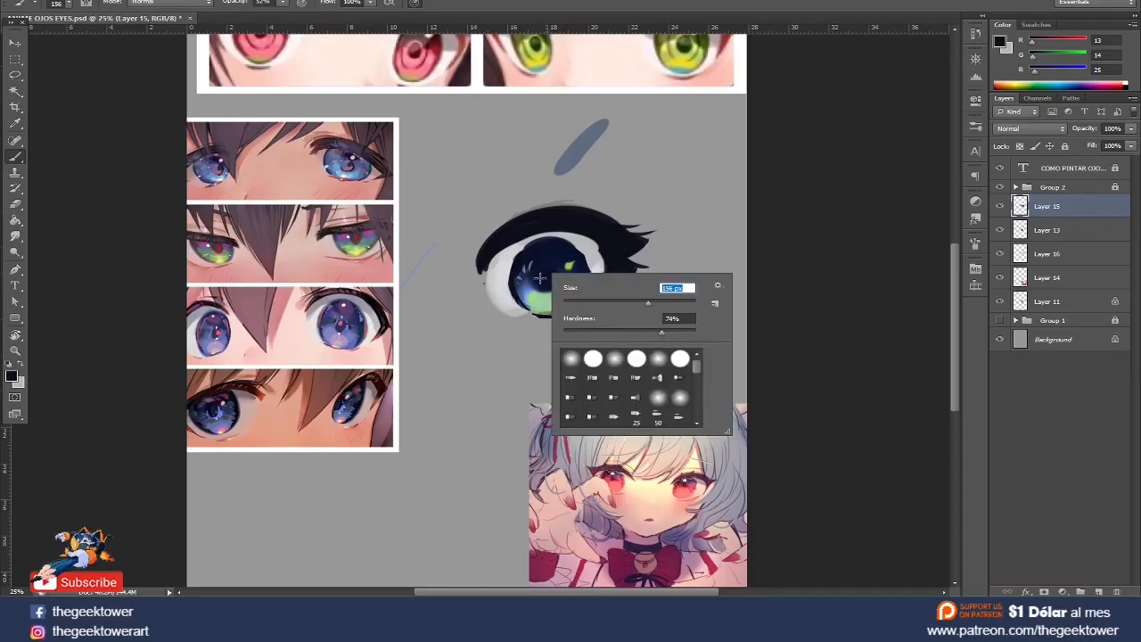
{"action": "key", "text": "Return"}
{"action": "left_click_drag", "start_coordinate": [550, 278], "coordinate": [556, 282]}
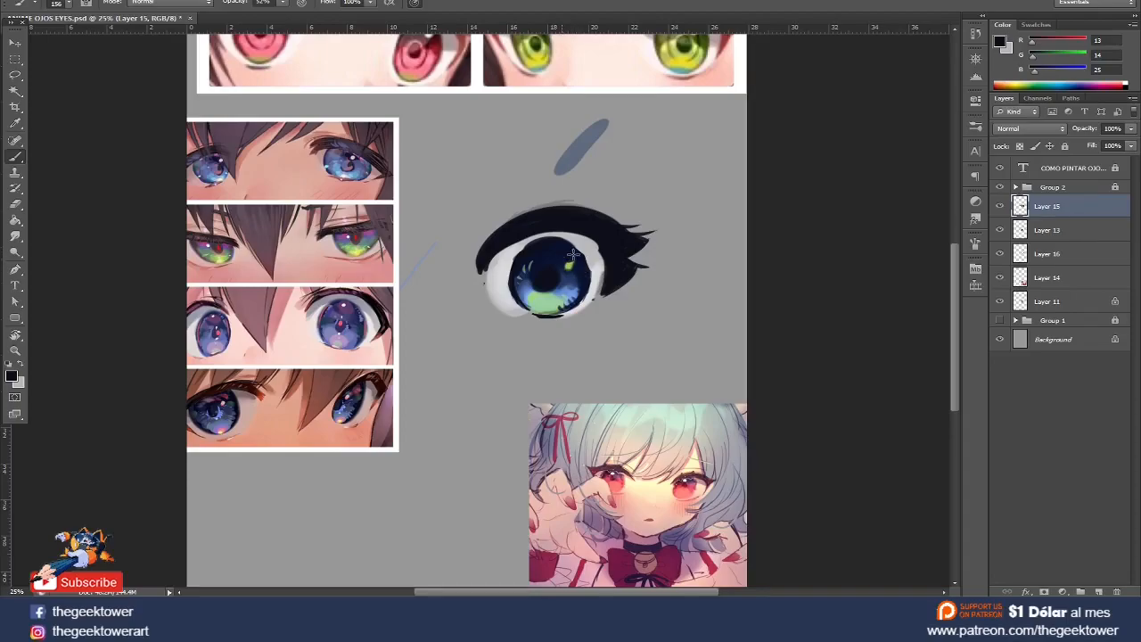
- Shade the eye white beneath the upper lash line with a 380 px dark blue brush at 21% opacity
{"action": "left_click_drag", "start_coordinate": [587, 248], "coordinate": [503, 259]}
{"action": "right_click", "coordinate": [507, 261]}
{"action": "key", "text": "Escape"}
{"action": "key", "text": "ctrl+z"}
{"action": "left_click_drag", "start_coordinate": [288, 7], "coordinate": [266, 16]}
{"action": "mouse_move", "coordinate": [490, 263]}
{"action": "left_mouse_down"}
{"action": "mouse_move", "coordinate": [596, 248]}
{"action": "mouse_move", "coordinate": [513, 258]}
{"action": "mouse_move", "coordinate": [609, 265]}
{"action": "mouse_move", "coordinate": [529, 241]}
{"action": "mouse_move", "coordinate": [587, 256]}
{"action": "mouse_move", "coordinate": [558, 234]}
{"action": "mouse_move", "coordinate": [551, 255]}
{"action": "mouse_move", "coordinate": [527, 248]}
{"action": "mouse_move", "coordinate": [492, 267]}
{"action": "left_mouse_up"}
{"action": "right_click", "coordinate": [515, 260]}
{"action": "left_click_drag", "start_coordinate": [602, 293], "coordinate": [638, 291]}
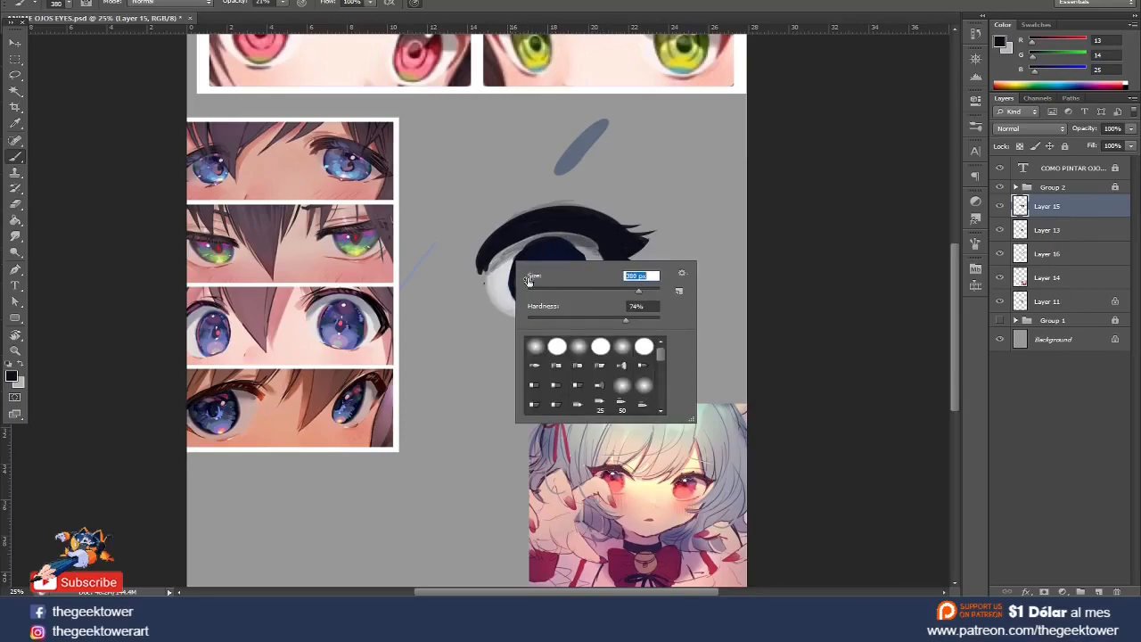
{"action": "key", "text": "Return"}
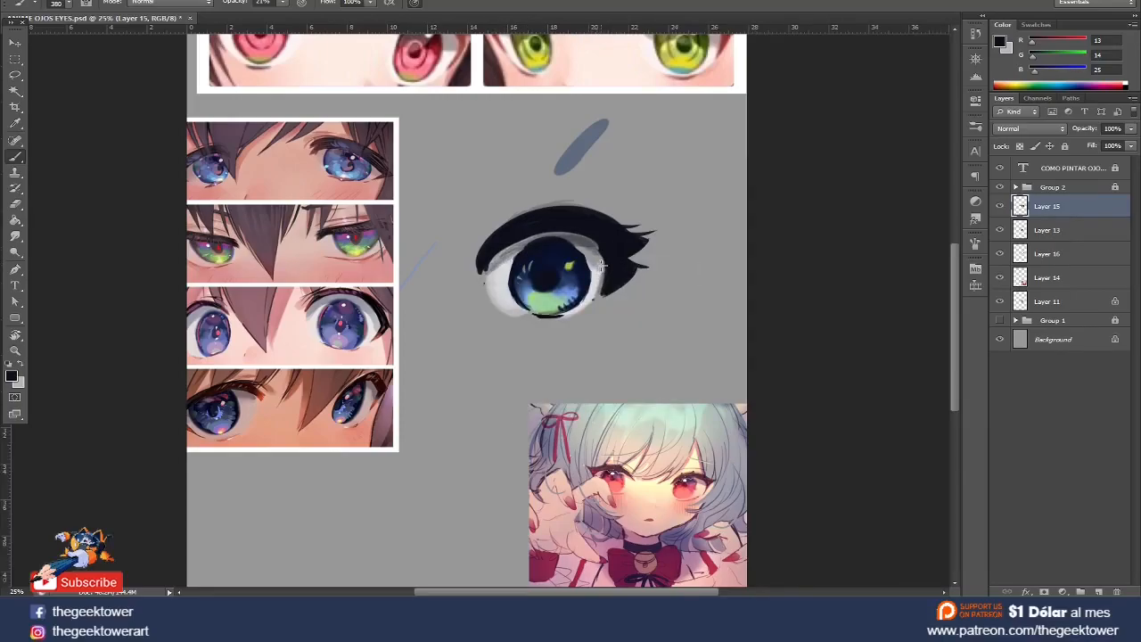
- Deepen the lash shadow over the outer part of the eye white and blend its edges with sampled tones
{"action": "right_click", "coordinate": [599, 265]}
{"action": "key", "text": "Return"}
{"action": "left_click", "coordinate": [496, 268], "text": "alt"}
{"action": "left_click", "coordinate": [496, 263], "text": "alt"}
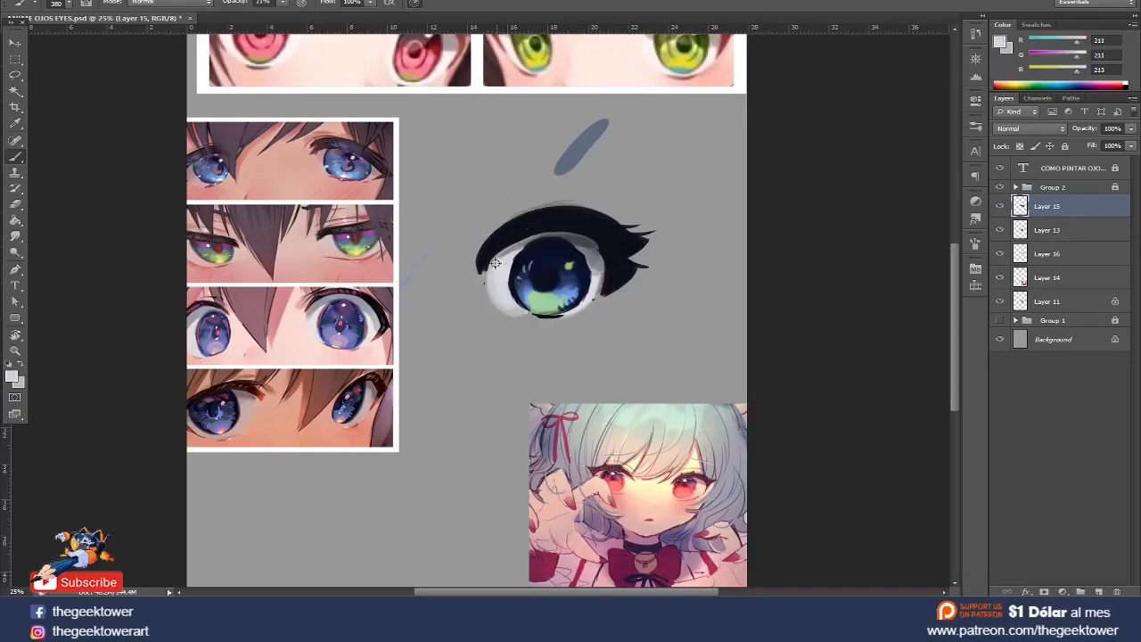
{"action": "left_click_drag", "start_coordinate": [593, 257], "coordinate": [548, 248]}
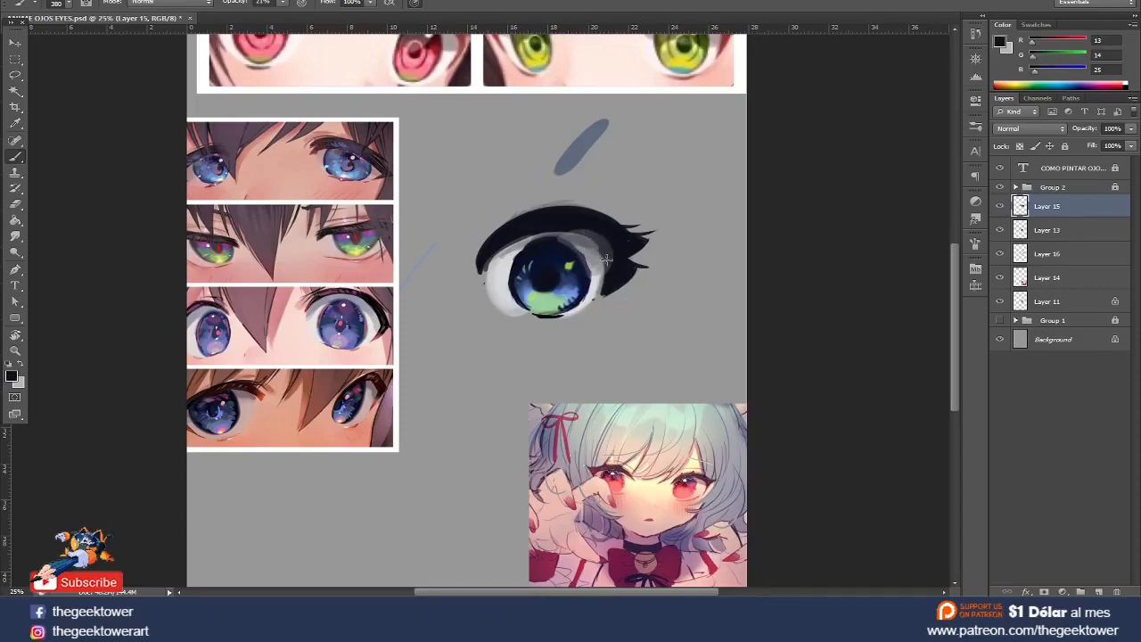
- Draw a closed Pen tool path around the lower part of the upper lash line, from the inner to the outer corner
{"action": "key", "text": "l"}
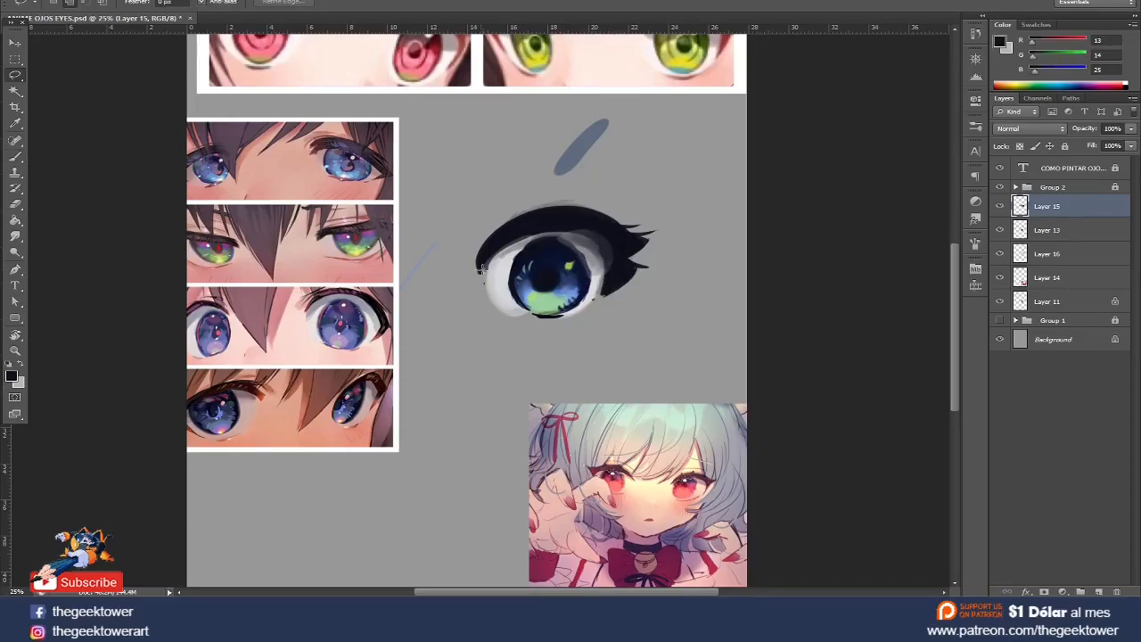
{"action": "key", "text": "p"}
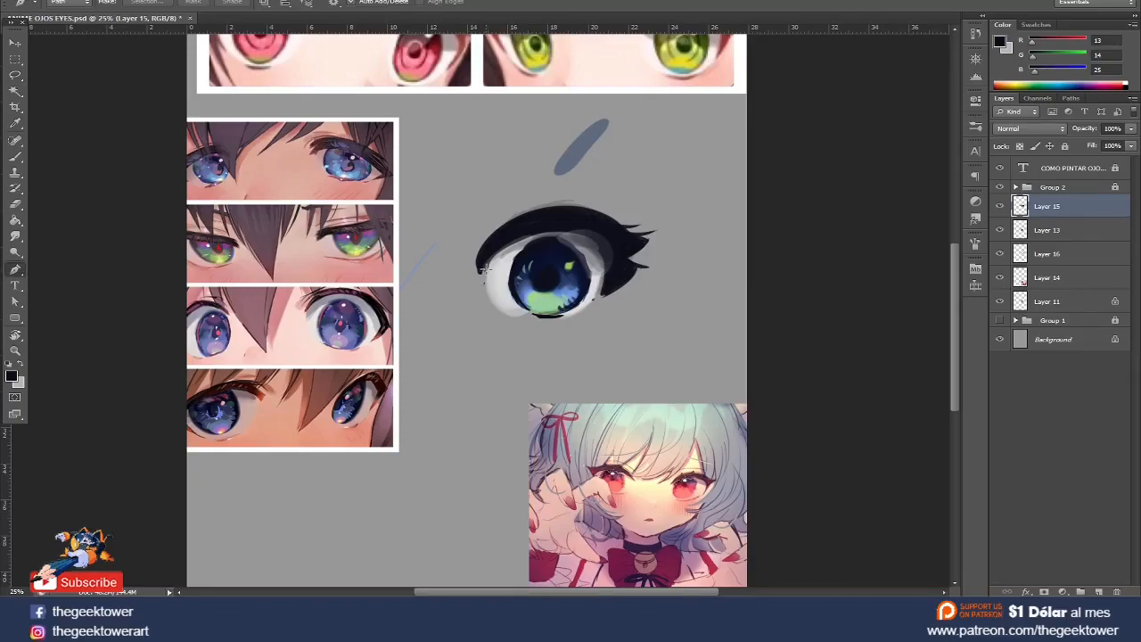
{"action": "left_click_drag", "start_coordinate": [484, 275], "coordinate": [499, 259]}
{"action": "left_click_drag", "start_coordinate": [577, 201], "coordinate": [609, 277]}
{"action": "left_click", "coordinate": [602, 294]}
{"action": "left_click", "coordinate": [623, 280]}
{"action": "left_click", "coordinate": [618, 258]}
{"action": "left_click", "coordinate": [597, 218]}
{"action": "left_click", "coordinate": [569, 220]}
{"action": "left_click", "coordinate": [505, 233]}
{"action": "left_click", "coordinate": [482, 257]}
- Adjust the path's anchor points and curve handles to follow the inner edge of the upper lash line
{"action": "key", "text": "a"}
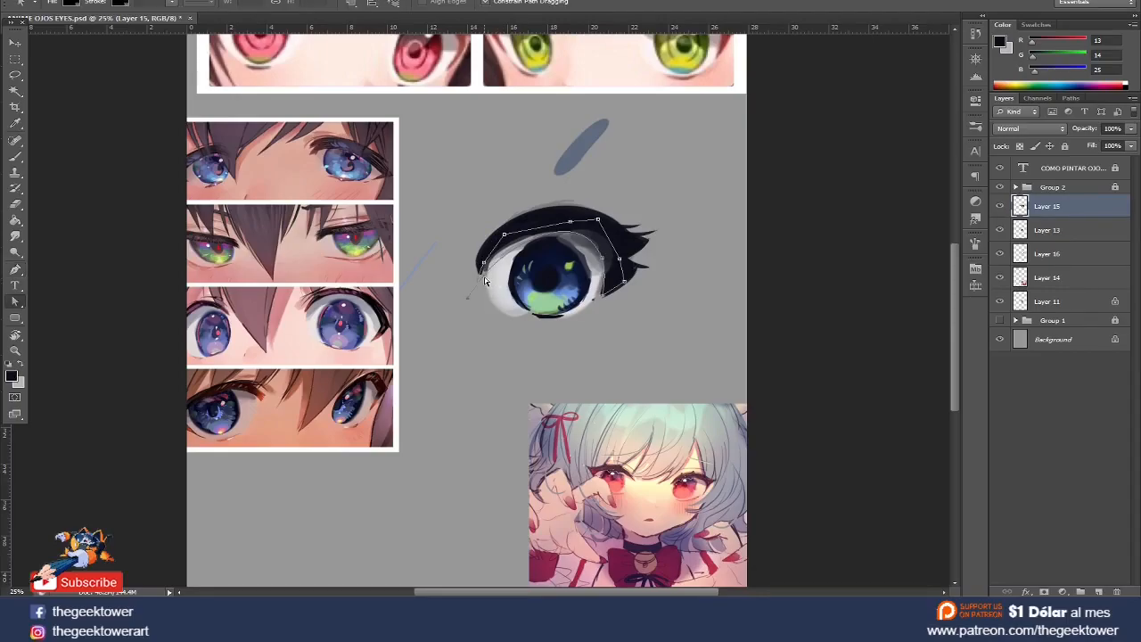
{"action": "left_click", "coordinate": [484, 257]}
{"action": "left_click", "coordinate": [534, 241]}
{"action": "left_click", "coordinate": [503, 237]}
{"action": "left_click_drag", "start_coordinate": [504, 237], "coordinate": [502, 227]}
{"action": "left_click", "coordinate": [566, 231]}
{"action": "left_click_drag", "start_coordinate": [577, 207], "coordinate": [549, 212]}
{"action": "left_click", "coordinate": [603, 296]}
{"action": "left_click_drag", "start_coordinate": [608, 277], "coordinate": [611, 274]}
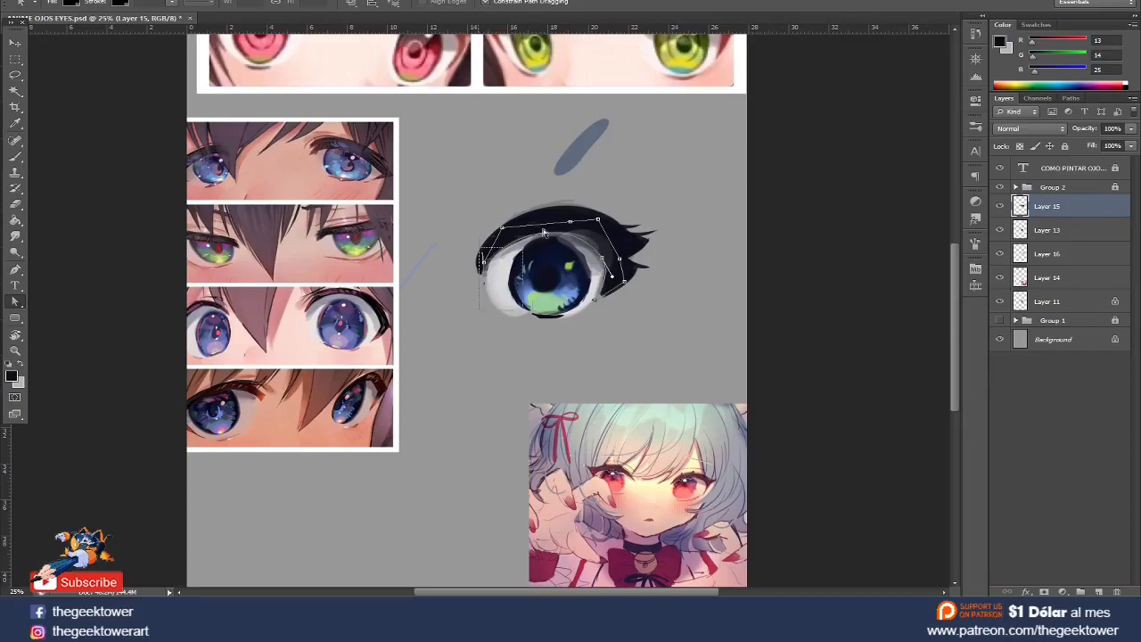
- Convert the lash line path into a selection
{"action": "right_click", "coordinate": [591, 218]}
{"action": "left_click", "coordinate": [662, 281]}
{"action": "key", "text": "Return"}
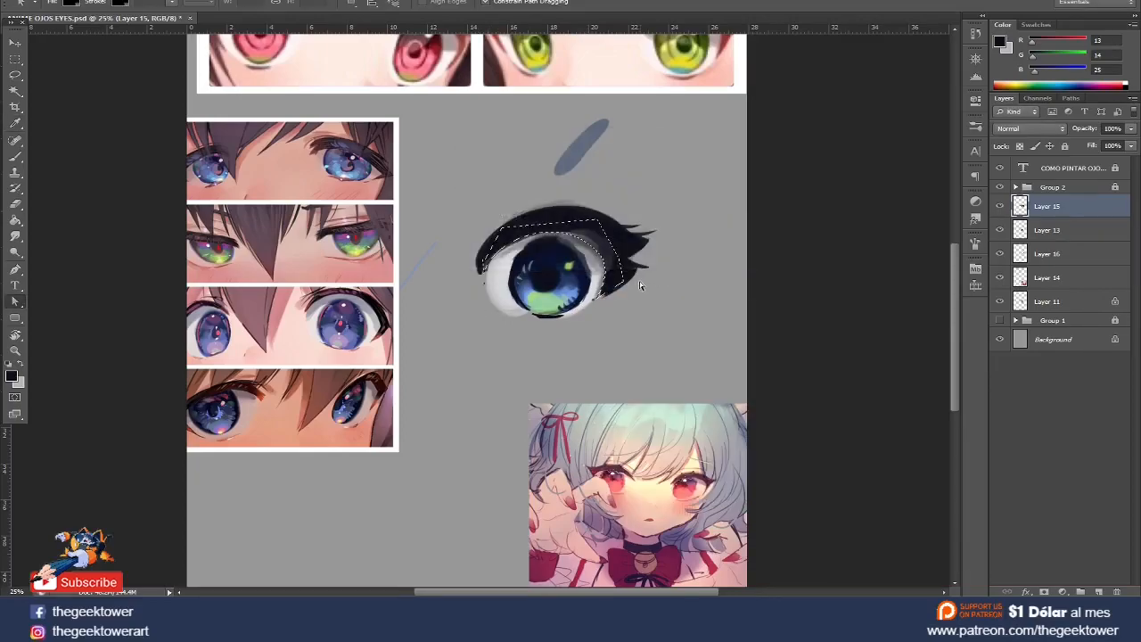
- Darken the selected lower part of the upper lash line with a 463 px brush and clear the selection
{"action": "key", "text": "b"}
{"action": "left_click_drag", "start_coordinate": [525, 240], "coordinate": [592, 244]}
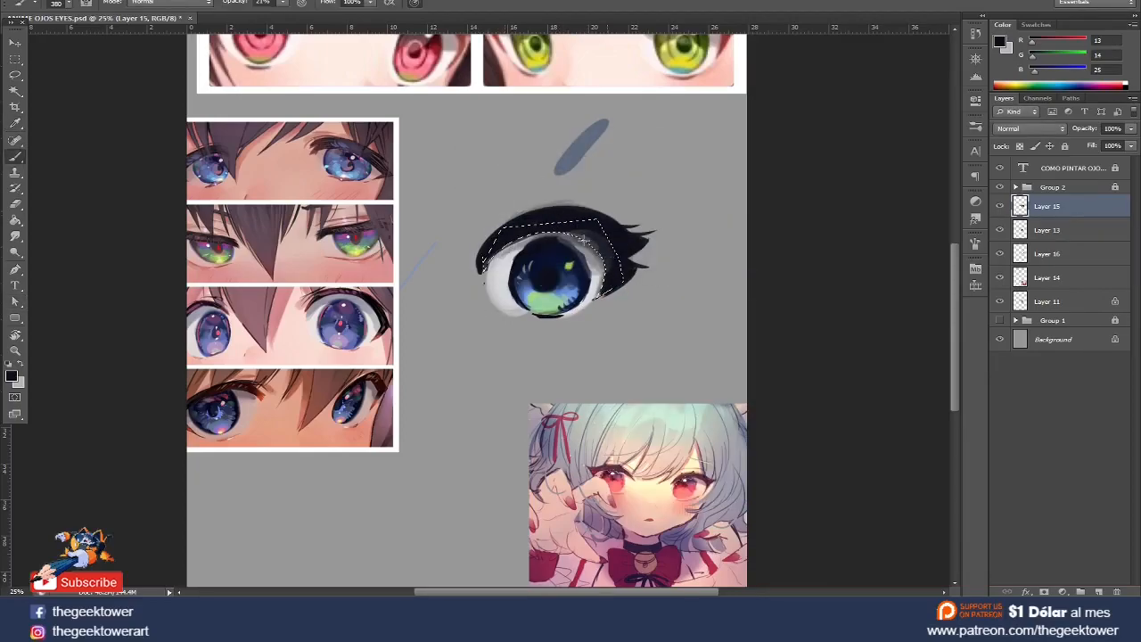
{"action": "right_click", "coordinate": [595, 238]}
{"action": "left_click_drag", "start_coordinate": [719, 267], "coordinate": [723, 269]}
{"action": "mouse_move", "coordinate": [585, 246]}
{"action": "left_mouse_down"}
{"action": "mouse_move", "coordinate": [621, 272]}
{"action": "mouse_move", "coordinate": [586, 243]}
{"action": "mouse_move", "coordinate": [611, 253]}
{"action": "mouse_move", "coordinate": [616, 274]}
{"action": "mouse_move", "coordinate": [488, 260]}
{"action": "mouse_move", "coordinate": [597, 249]}
{"action": "mouse_move", "coordinate": [612, 234]}
{"action": "left_mouse_up"}
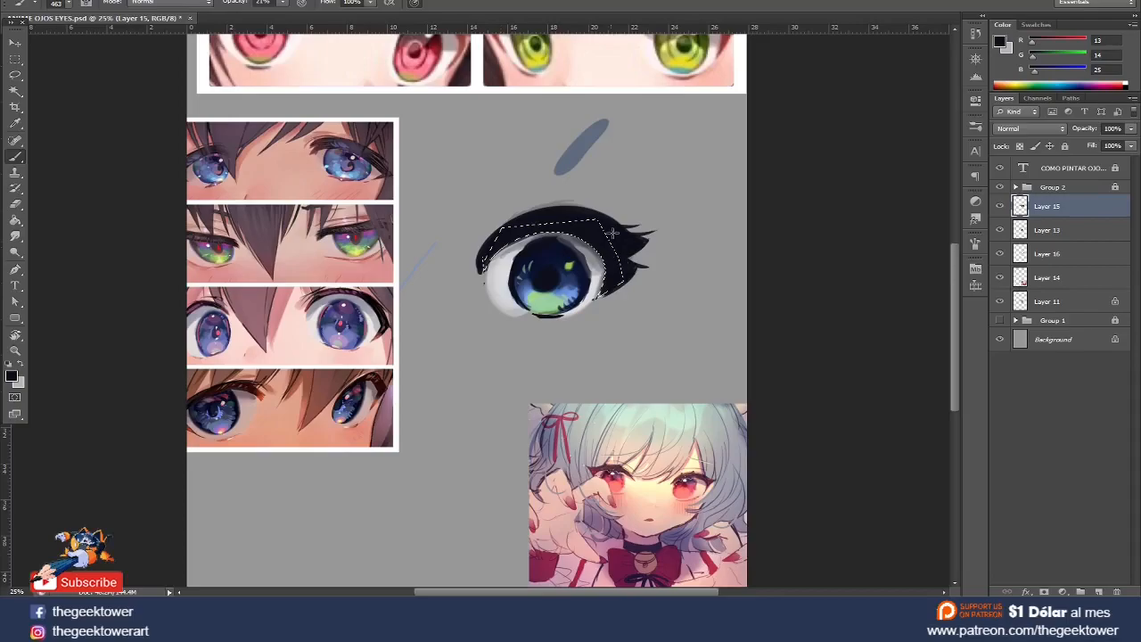
{"action": "key", "text": "l"}
{"action": "right_click", "coordinate": [604, 223]}
{"action": "left_click", "coordinate": [631, 232]}
{"action": "key", "text": "ctrl+minus"}
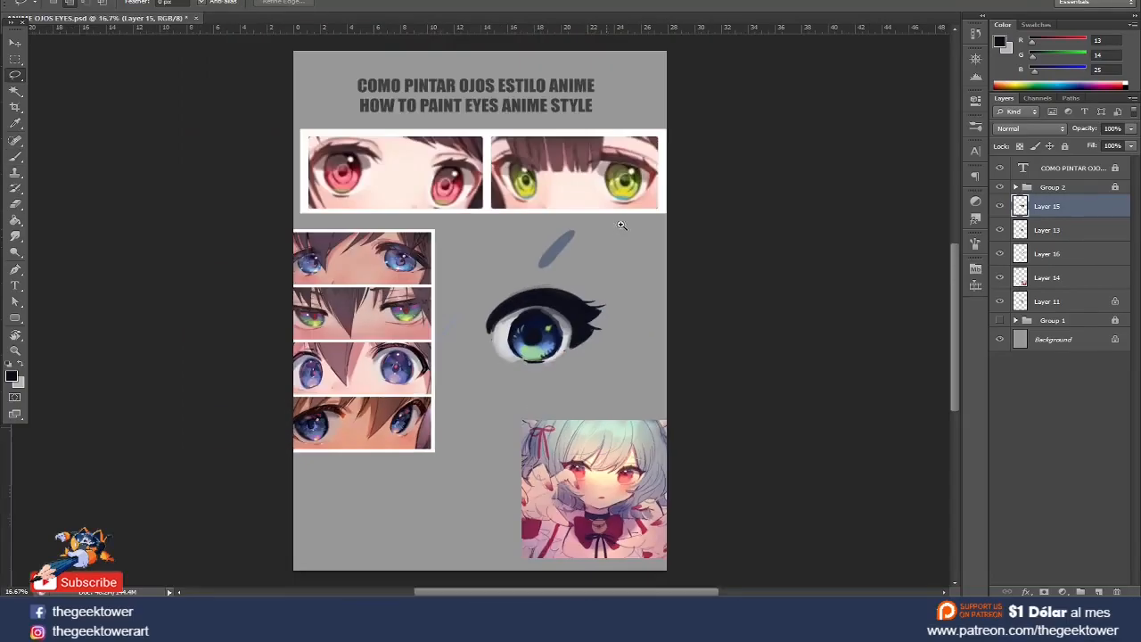
{"action": "key", "text": "ctrl+plus"}
- On a new layer above Layer 15, paint small white highlights on the iris with the brush at 84% opacity
{"action": "key", "text": "i"}
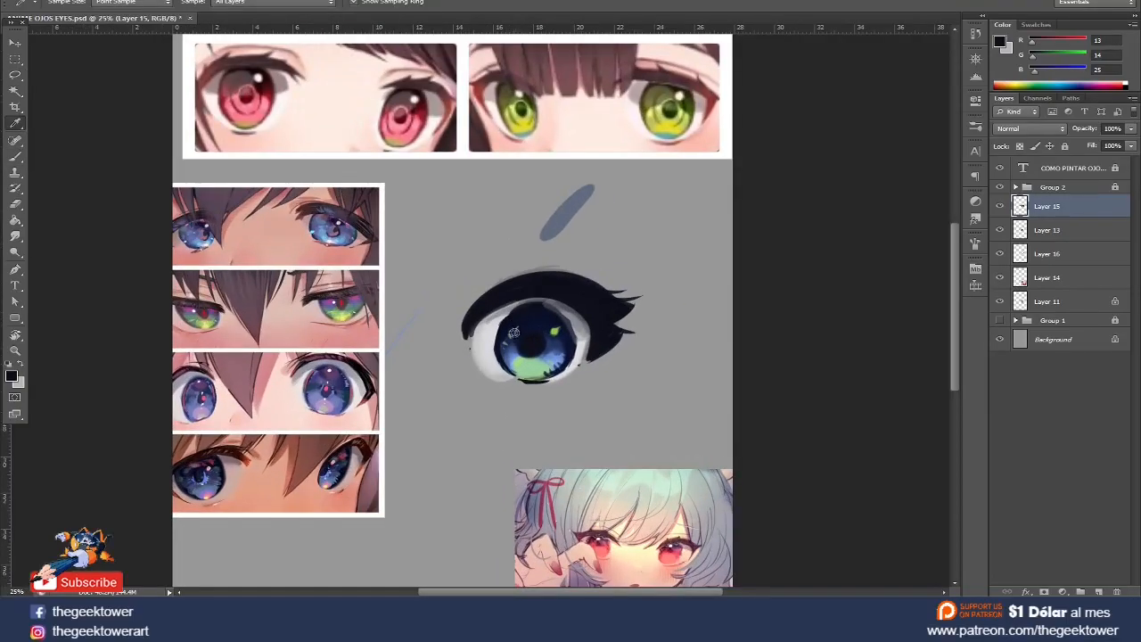
{"action": "left_click", "coordinate": [23, 368]}
{"action": "key", "text": "b"}
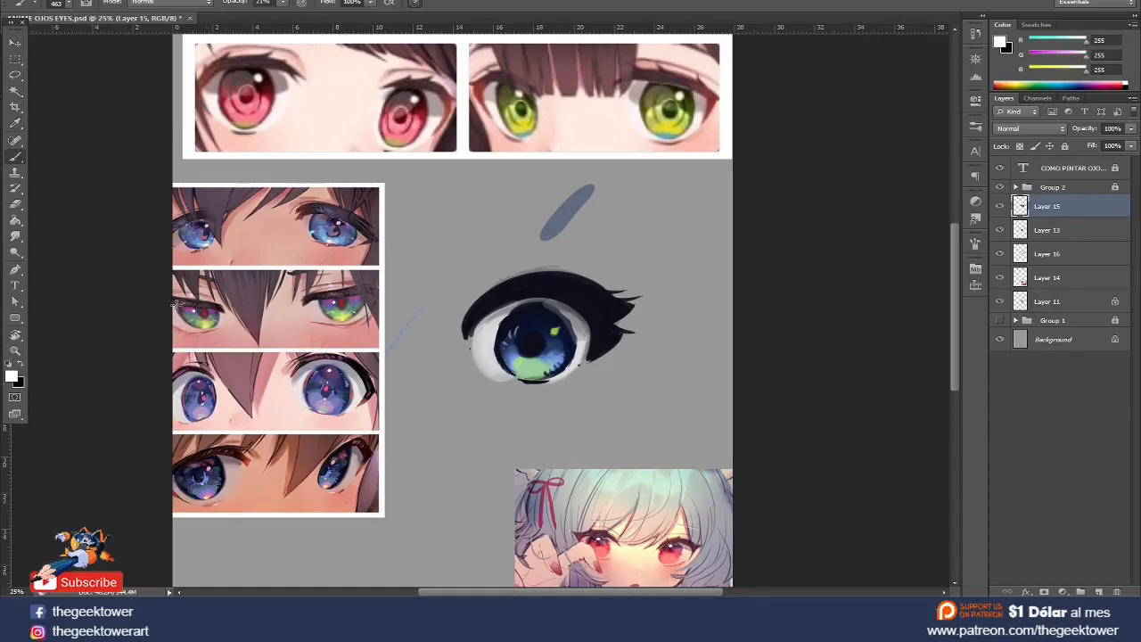
{"action": "left_click", "coordinate": [1100, 590]}
{"action": "right_click", "coordinate": [586, 318]}
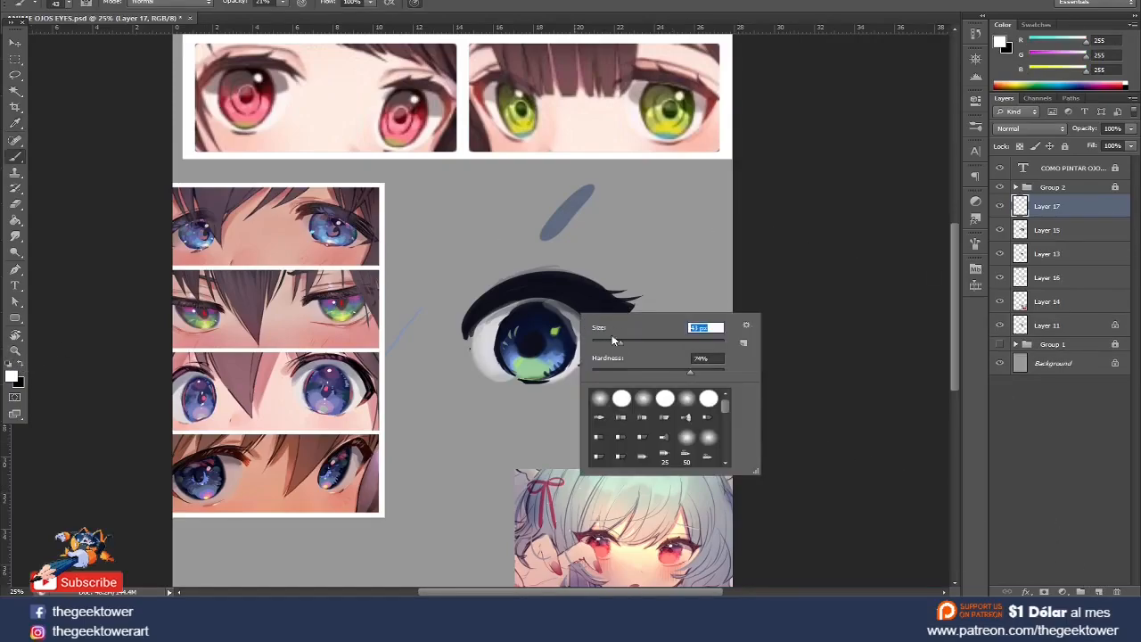
{"action": "key", "text": "Return"}
{"action": "left_click_drag", "start_coordinate": [283, 3], "coordinate": [325, 24]}
{"action": "left_click", "coordinate": [538, 318]}
{"action": "right_click", "coordinate": [548, 319]}
{"action": "left_click_drag", "start_coordinate": [606, 353], "coordinate": [611, 353]}
{"action": "left_click_drag", "start_coordinate": [538, 323], "coordinate": [543, 324]}
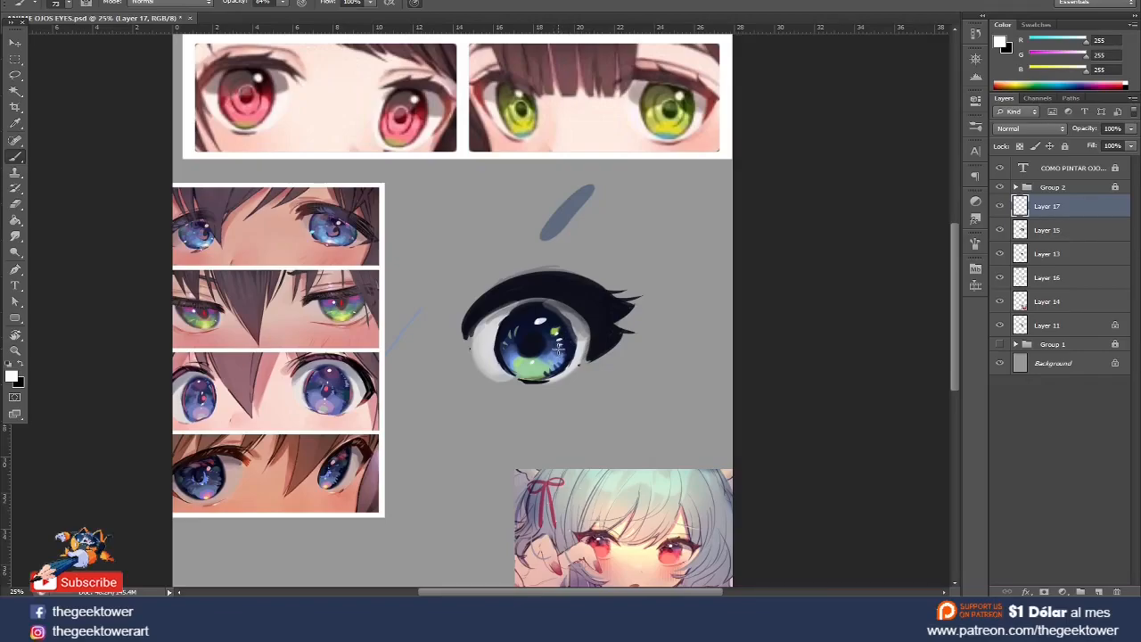
{"action": "left_click", "coordinate": [510, 323], "text": "alt"}
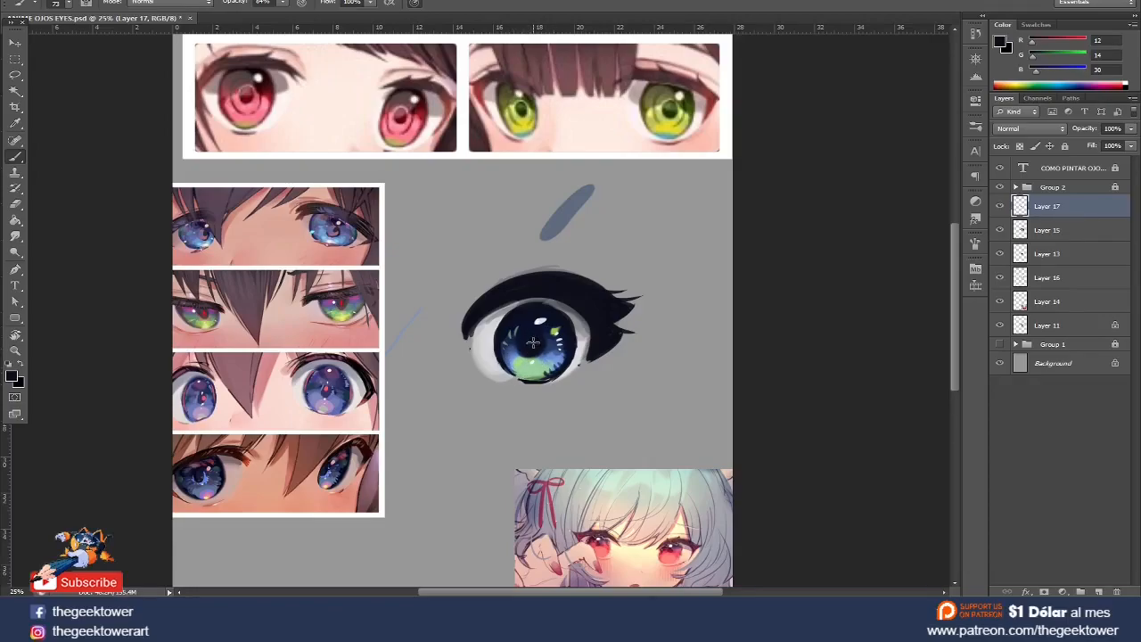
- Add a new layer above Layer 14 and set the foreground colour to peach f8c3a2 for the skin
{"action": "left_click", "coordinate": [1048, 302]}
{"action": "left_click", "coordinate": [1097, 591]}
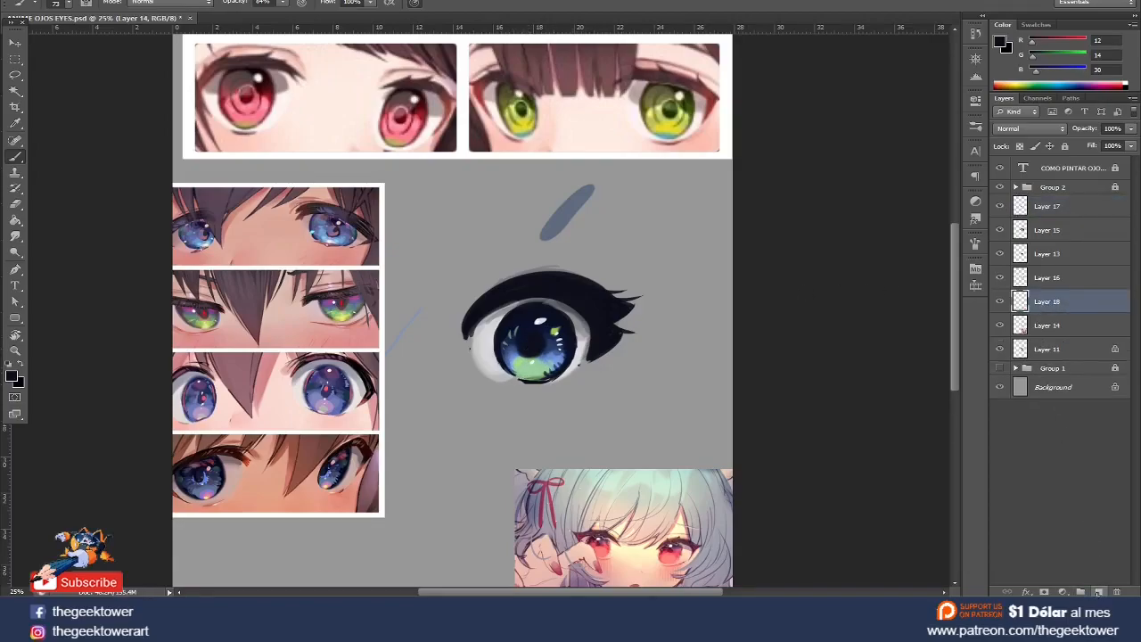
{"action": "left_click", "coordinate": [13, 376]}
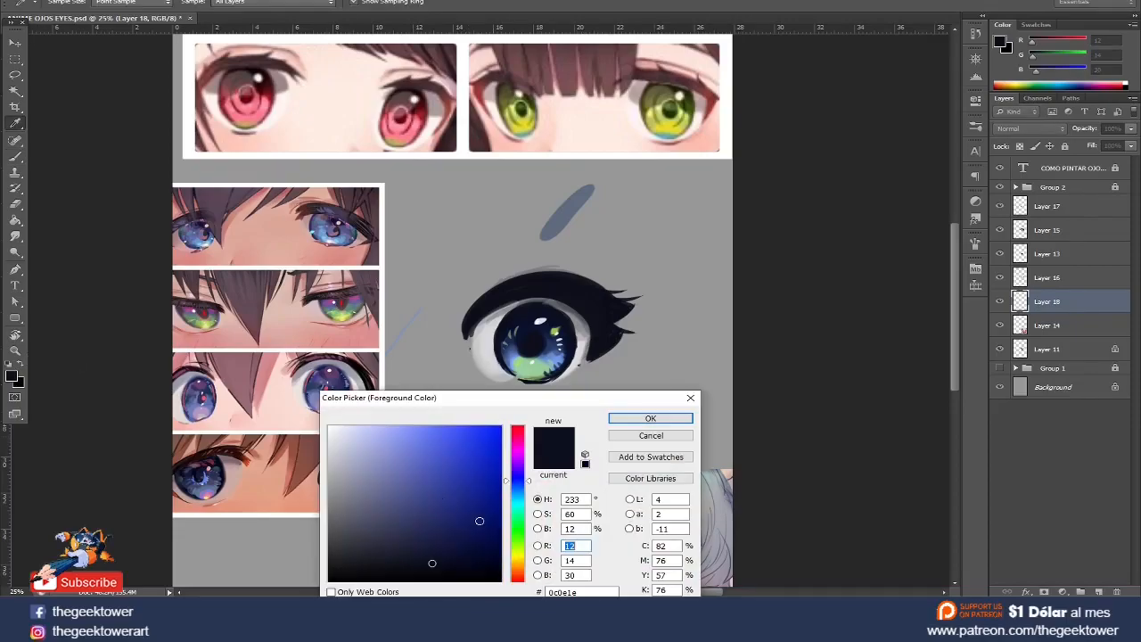
{"action": "left_click", "coordinate": [518, 571]}
{"action": "left_click", "coordinate": [389, 432]}
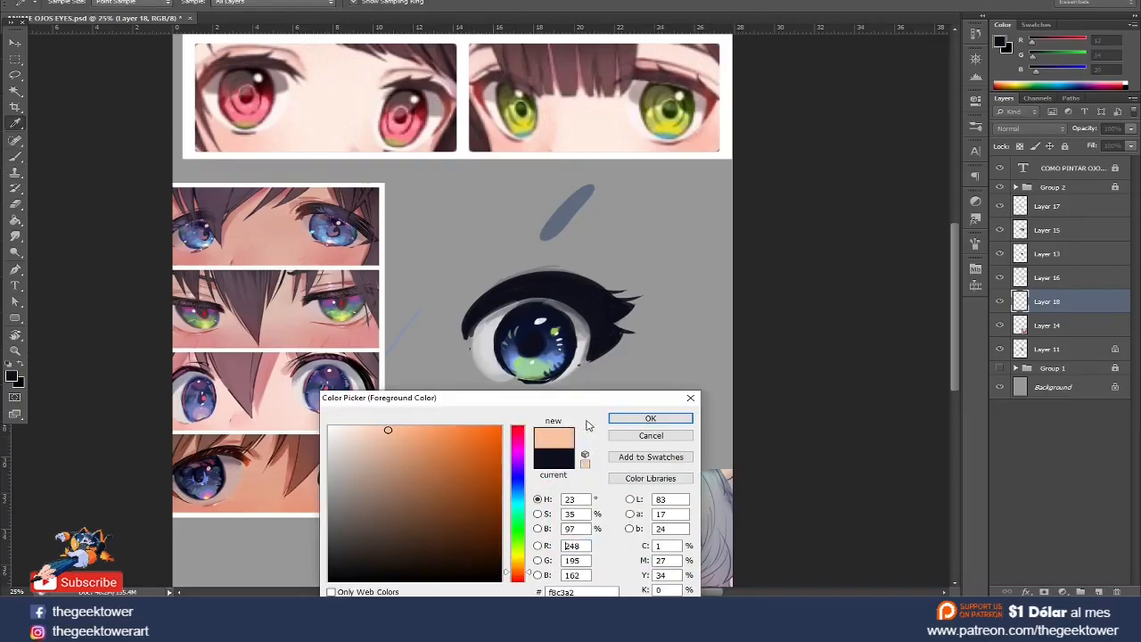
{"action": "left_click", "coordinate": [649, 418]}
- Paint a peach skin stroke along the upper edge of the lash line with a 494 px brush at reduced opacity
{"action": "right_click", "coordinate": [504, 294]}
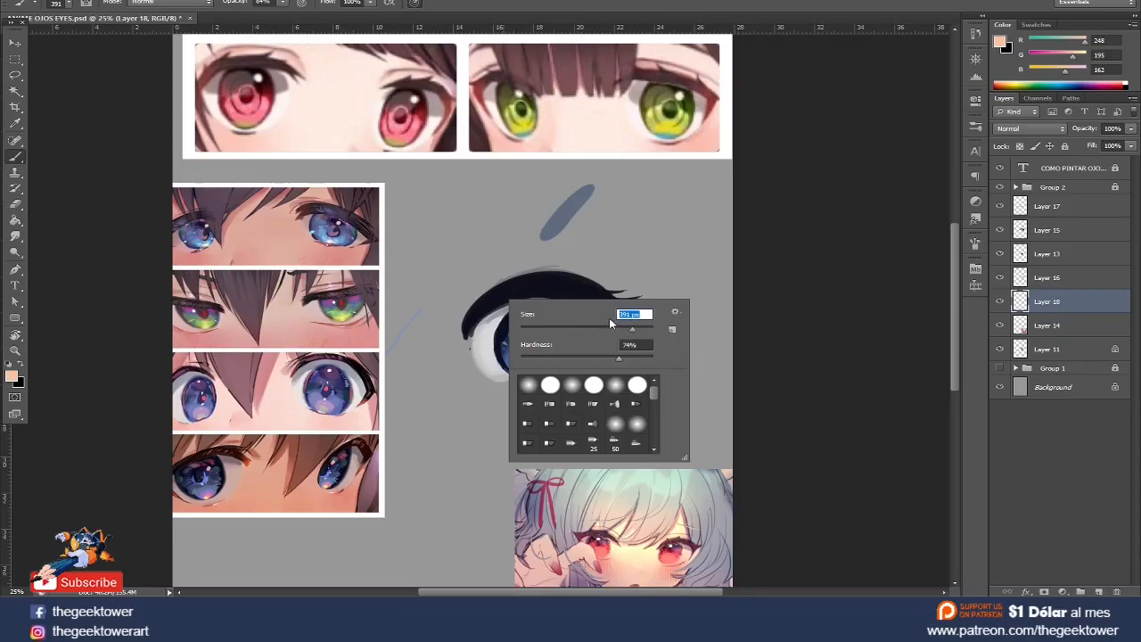
{"action": "left_click", "coordinate": [283, 4]}
{"action": "left_click_drag", "start_coordinate": [270, 17], "coordinate": [262, 16]}
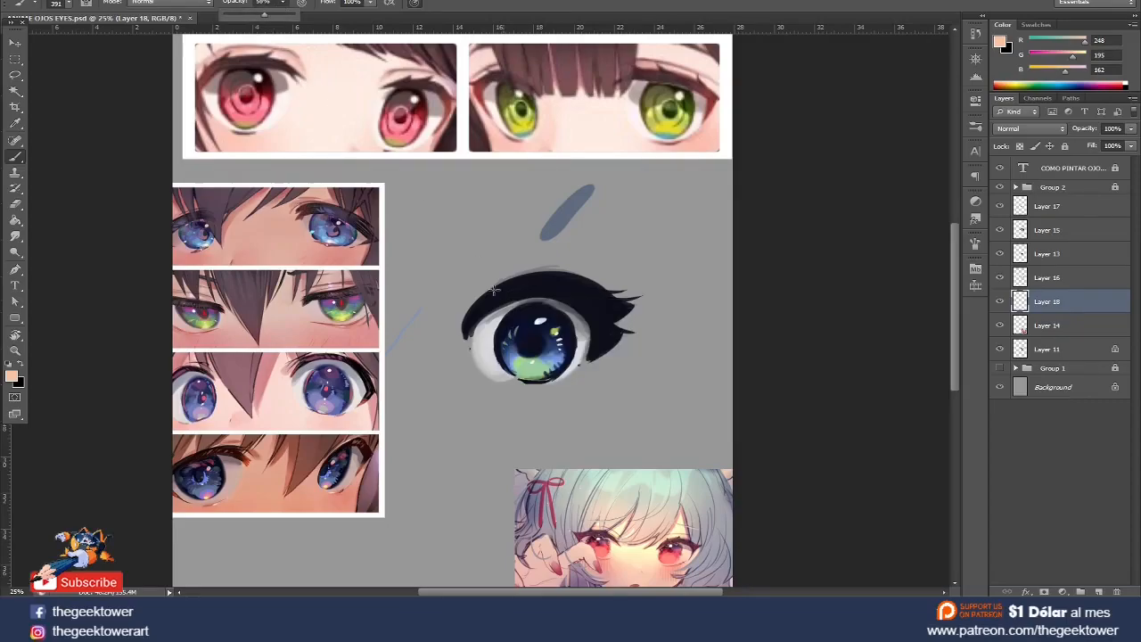
{"action": "right_click", "coordinate": [496, 287]}
{"action": "left_click_drag", "start_coordinate": [625, 322], "coordinate": [632, 322]}
{"action": "mouse_move", "coordinate": [454, 313]}
{"action": "left_mouse_down"}
{"action": "mouse_move", "coordinate": [473, 296]}
{"action": "mouse_move", "coordinate": [590, 271]}
{"action": "left_mouse_up"}
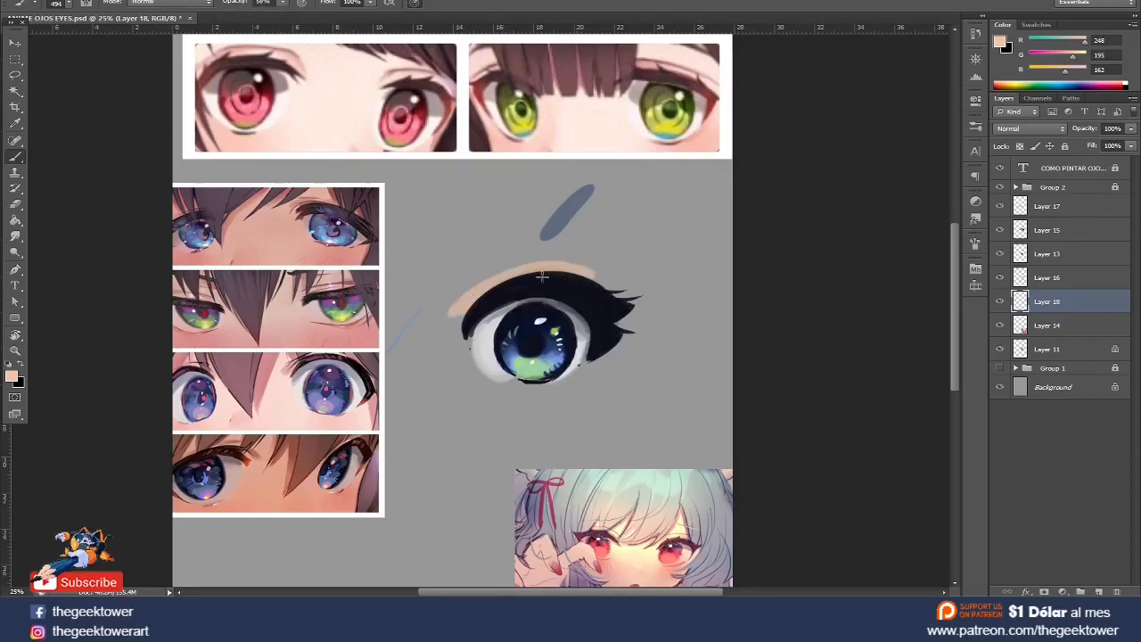
- Fill in peach skin broadly above and below the eye with a 2680 px brush
{"action": "right_click", "coordinate": [545, 276]}
{"action": "left_click_drag", "start_coordinate": [680, 308], "coordinate": [688, 312]}
{"action": "left_click", "coordinate": [631, 338]}
{"action": "mouse_move", "coordinate": [460, 310]}
{"action": "left_mouse_down"}
{"action": "mouse_move", "coordinate": [486, 297]}
{"action": "mouse_move", "coordinate": [441, 328]}
{"action": "left_mouse_up"}
{"action": "left_click", "coordinate": [534, 355]}
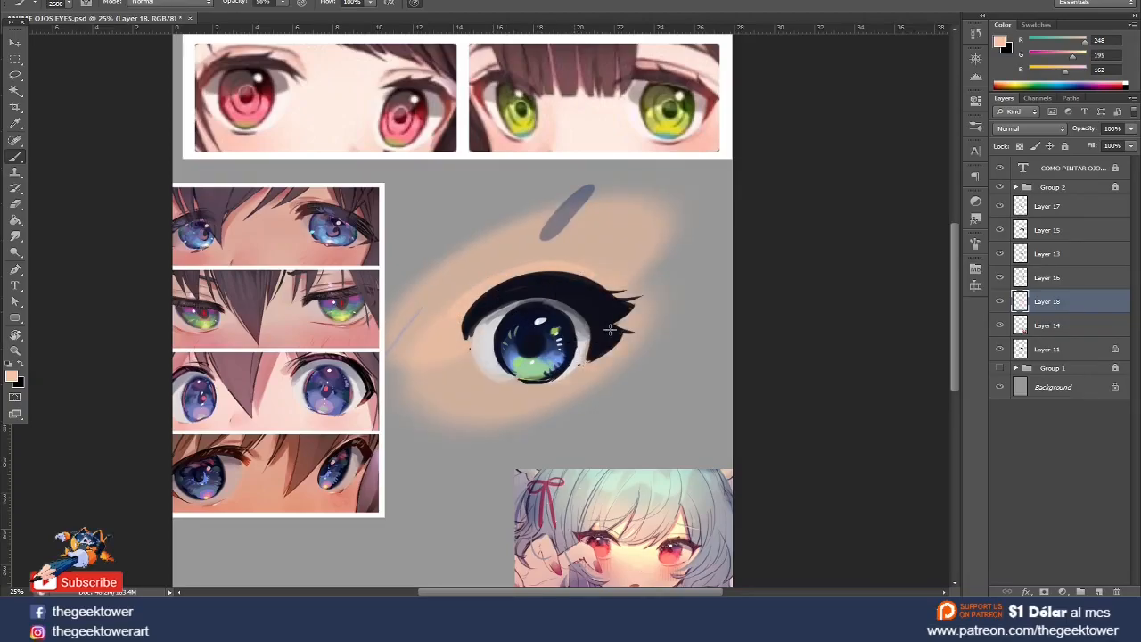
{"action": "left_click", "coordinate": [576, 350]}
{"action": "left_click", "coordinate": [546, 377]}
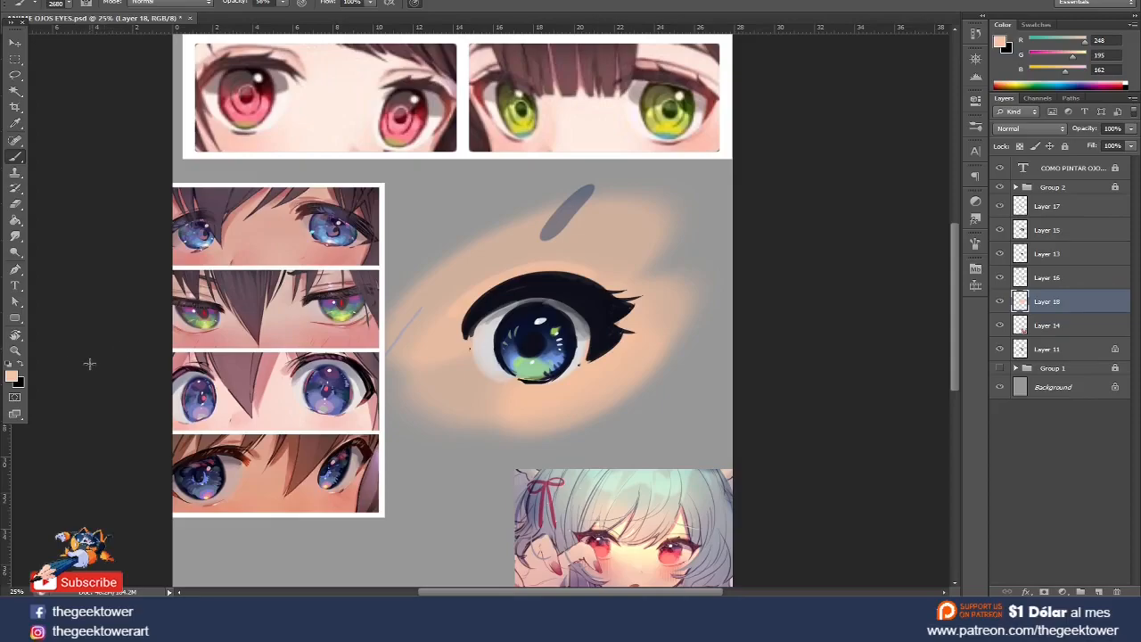
- Paint a soft red blush under the eye using colour e1444f at 9% brush opacity
{"action": "left_click", "coordinate": [13, 376]}
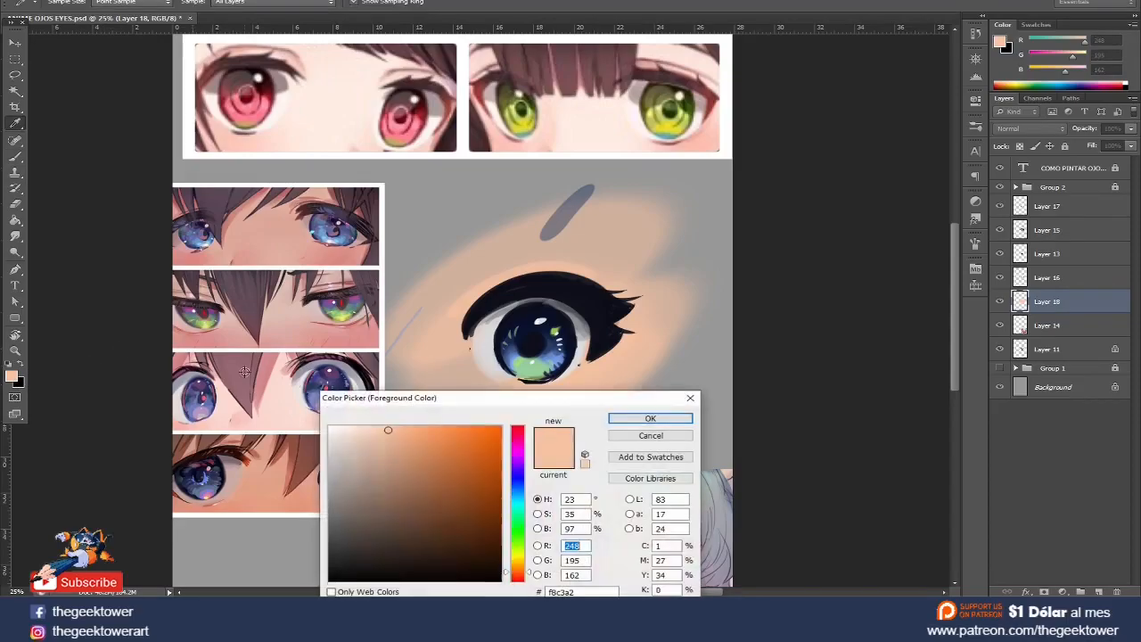
{"action": "left_click", "coordinate": [518, 436]}
{"action": "left_click", "coordinate": [449, 445]}
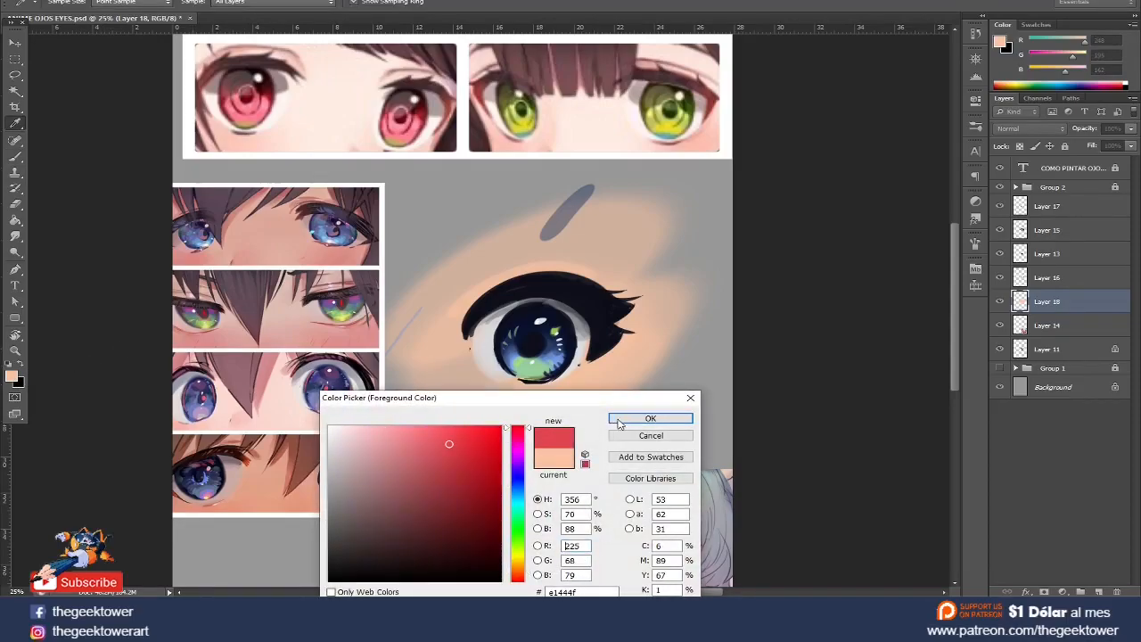
{"action": "left_click", "coordinate": [650, 418]}
{"action": "left_click", "coordinate": [276, 2]}
{"action": "left_click_drag", "start_coordinate": [279, 17], "coordinate": [248, 18]}
{"action": "left_click", "coordinate": [525, 423]}
{"action": "mouse_move", "coordinate": [527, 419]}
{"action": "left_mouse_down"}
{"action": "mouse_move", "coordinate": [547, 404]}
{"action": "mouse_move", "coordinate": [535, 407]}
{"action": "left_mouse_up"}
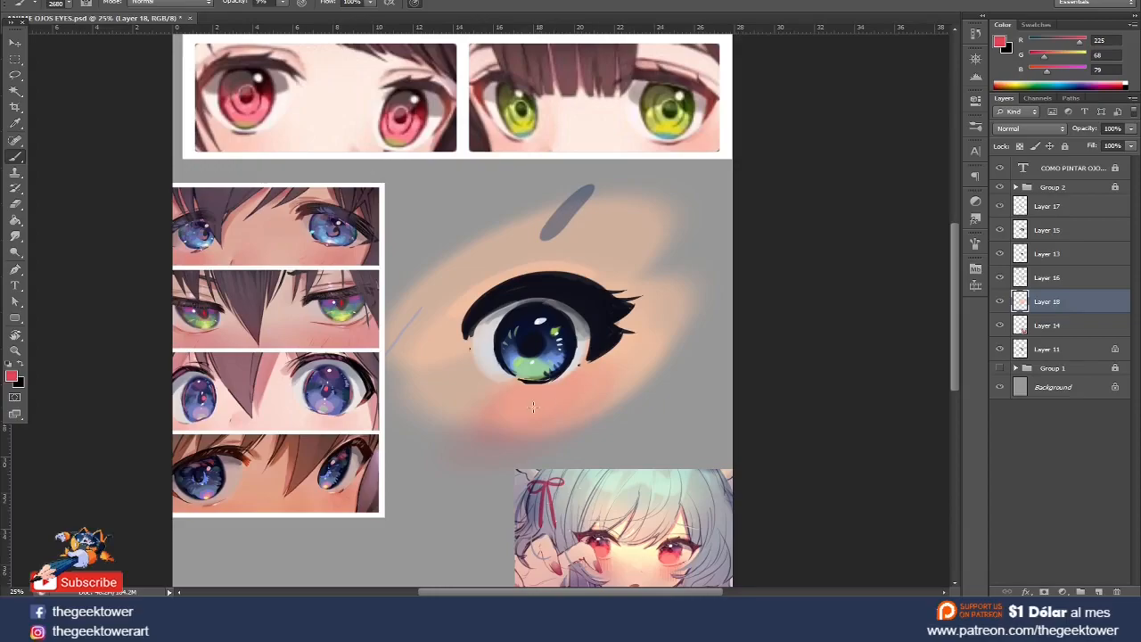
- Set the foreground colour to a pale peach, RGB 248, 214, 193
{"action": "right_click", "coordinate": [481, 403]}
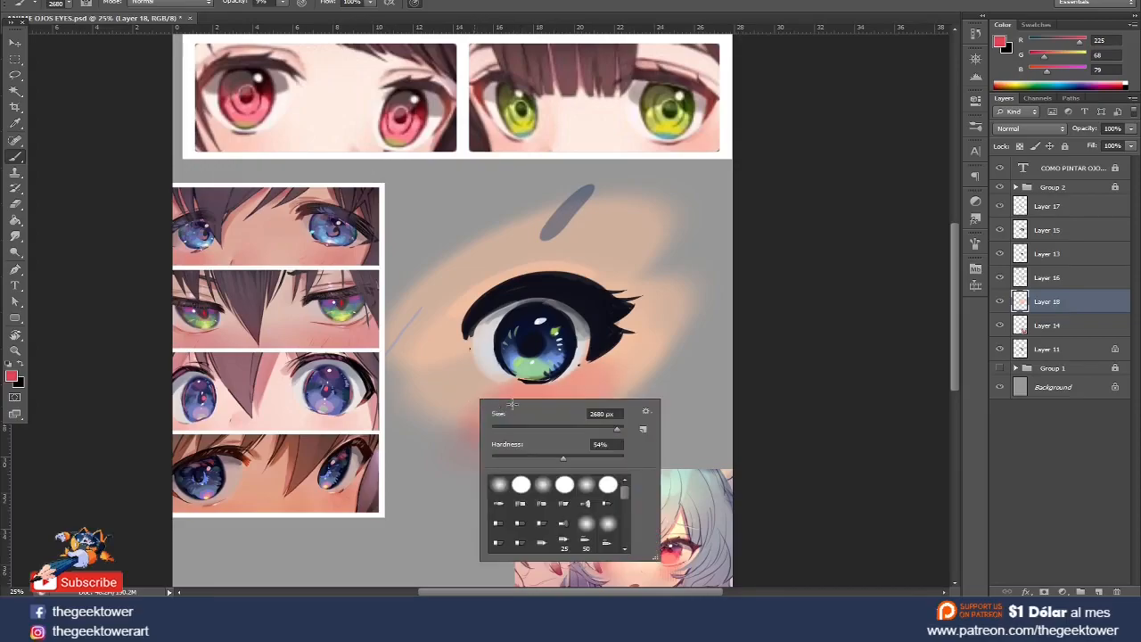
{"action": "left_click", "coordinate": [12, 383]}
{"action": "left_click", "coordinate": [444, 360]}
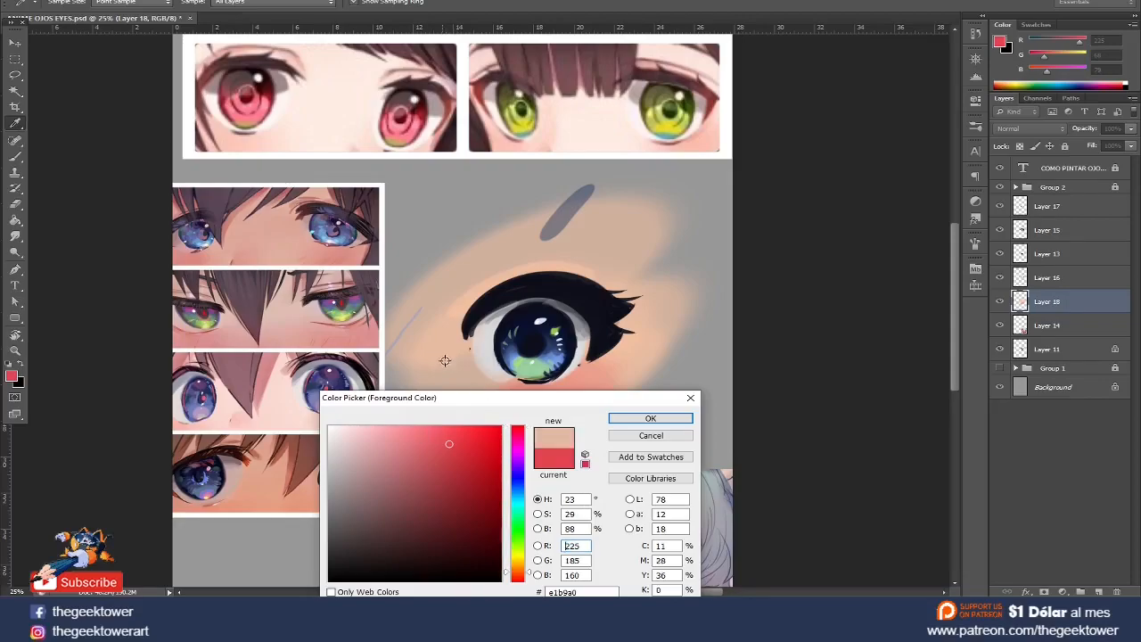
{"action": "left_click", "coordinate": [366, 432]}
{"action": "left_click", "coordinate": [650, 418]}
- Paint small pale highlight strokes on the blush below the eye, enlarging the brush to 125 px at 29% opacity
{"action": "right_click", "coordinate": [513, 389]}
{"action": "left_click", "coordinate": [552, 417]}
{"action": "left_click", "coordinate": [499, 412]}
{"action": "right_click", "coordinate": [499, 416]}
{"action": "left_click", "coordinate": [511, 407]}
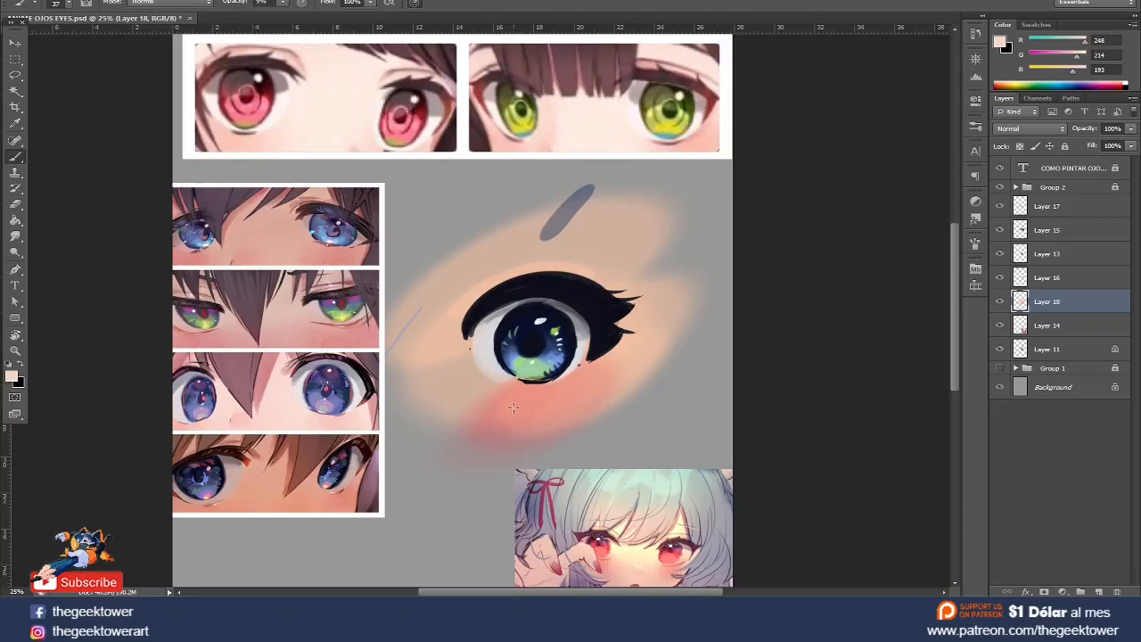
{"action": "right_click", "coordinate": [507, 408]}
{"action": "left_click", "coordinate": [545, 426]}
{"action": "left_click", "coordinate": [514, 413]}
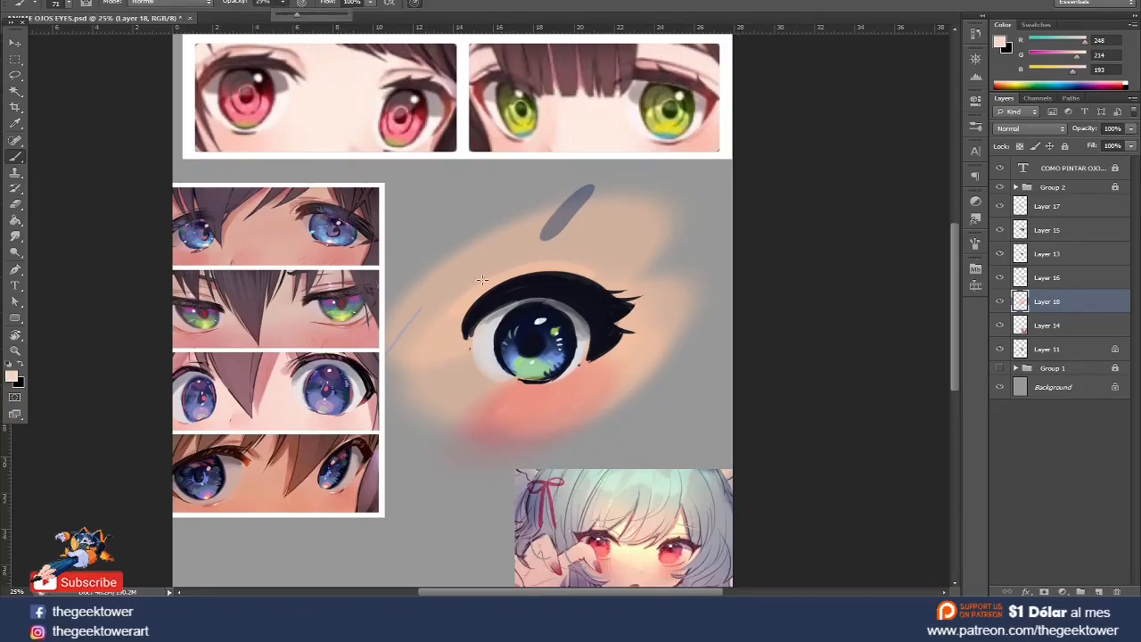
{"action": "right_click", "coordinate": [555, 415]}
{"action": "left_click", "coordinate": [554, 397]}
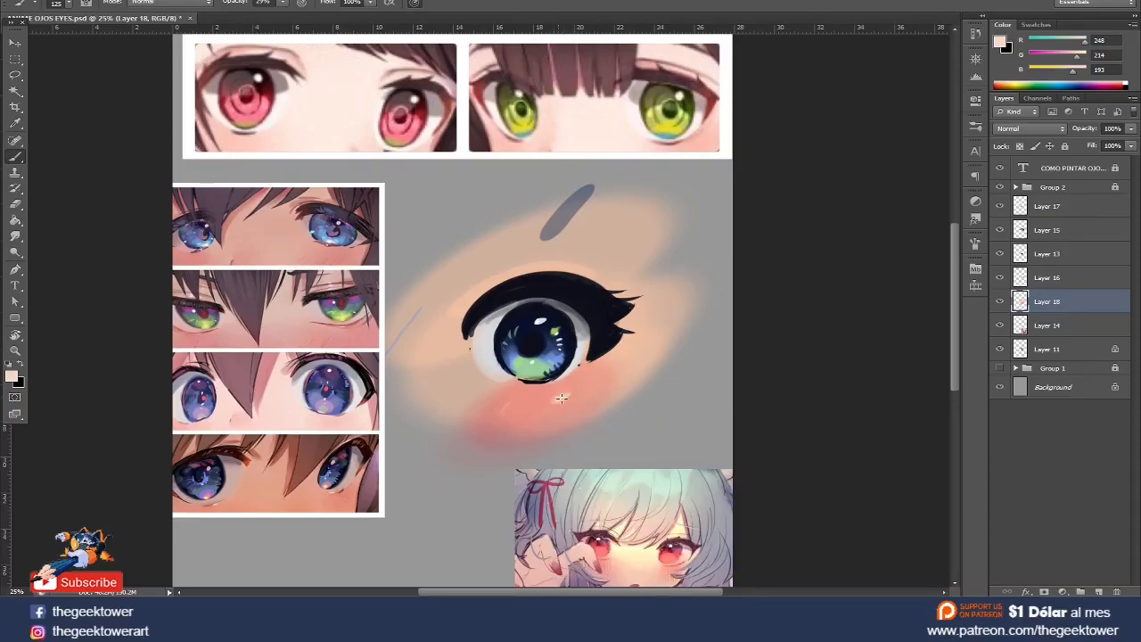
- Erase the blue-grey test stroke above the eye from Layer 13
{"action": "left_click", "coordinate": [562, 220], "text": "ctrl"}
{"action": "key", "text": "e"}
{"action": "left_click_drag", "start_coordinate": [562, 220], "coordinate": [602, 190]}
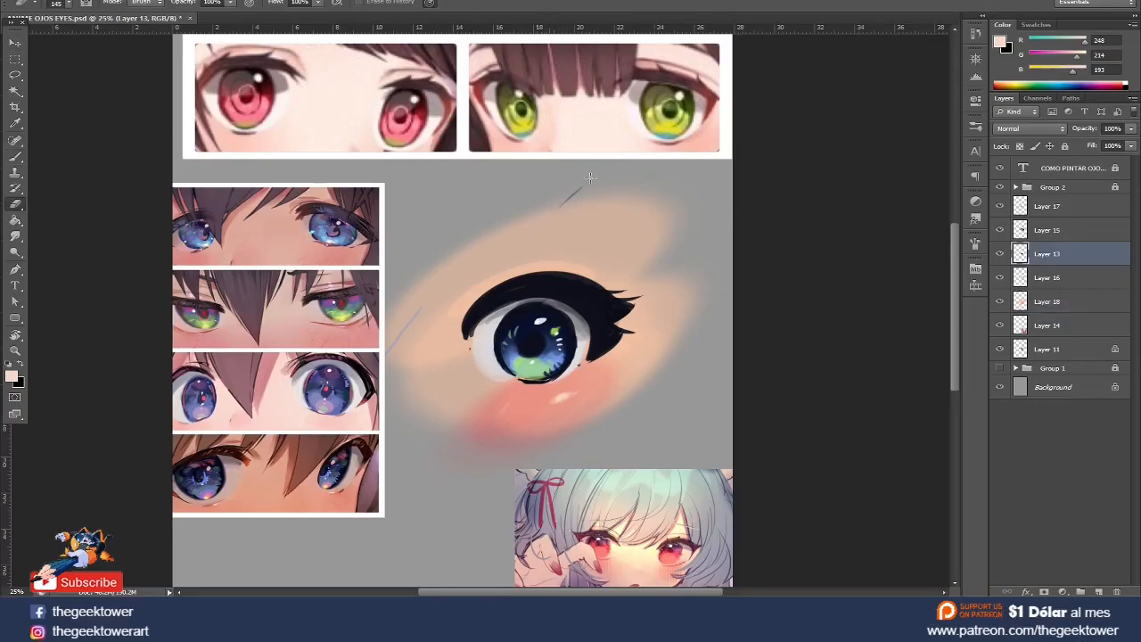
- Sample the dark lash colour for the eyebrow and set the brush to 199 px with about 83% opacity
{"action": "key", "text": "b"}
{"action": "left_click", "coordinate": [543, 304], "text": "alt"}
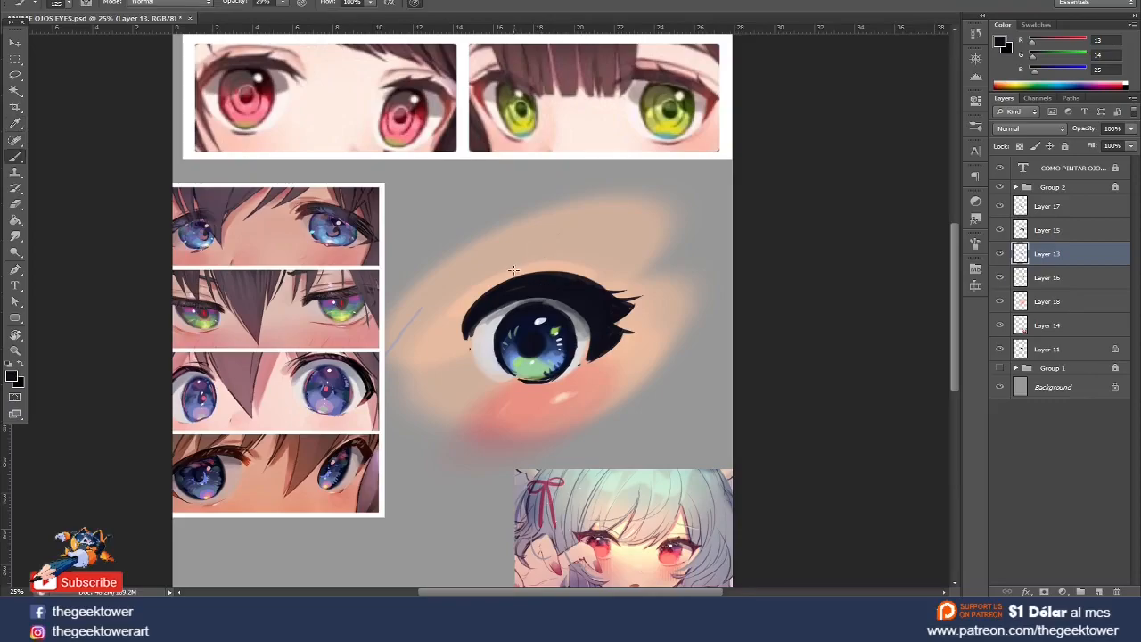
{"action": "left_click_drag", "start_coordinate": [450, 270], "coordinate": [583, 234]}
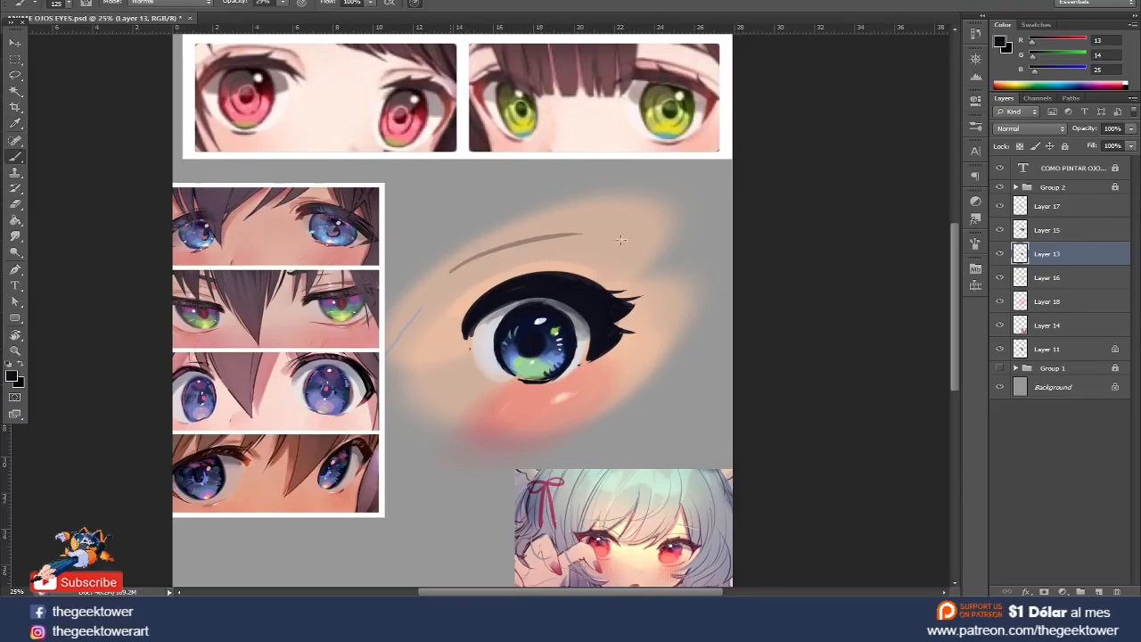
{"action": "key", "text": "ctrl+z"}
{"action": "right_click", "coordinate": [487, 260]}
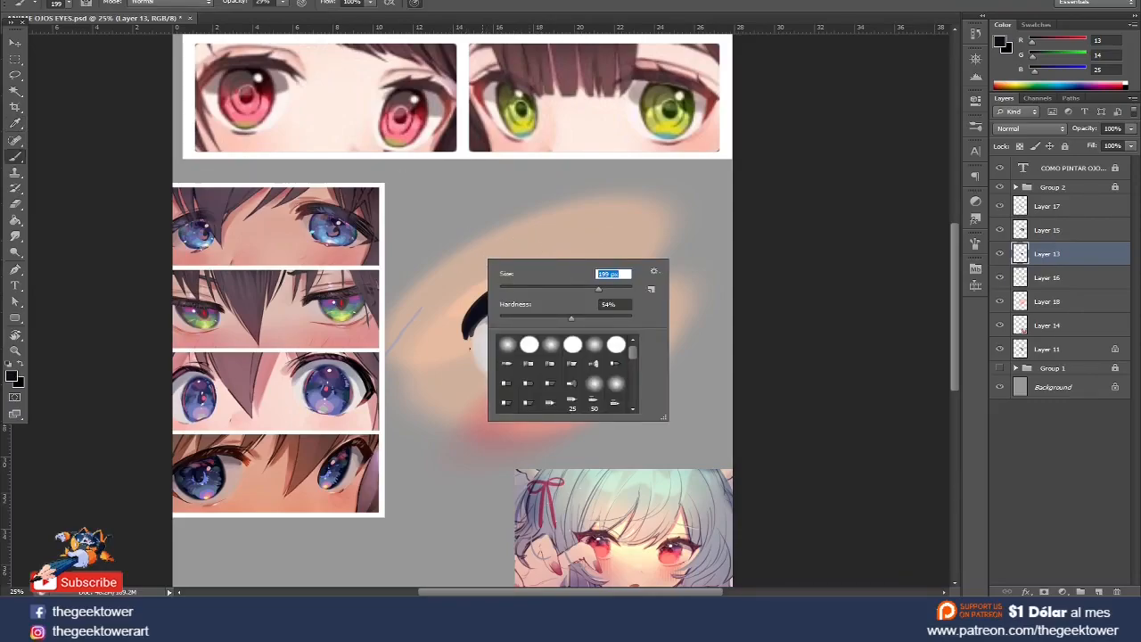
{"action": "left_click", "coordinate": [283, 2]}
{"action": "left_click", "coordinate": [284, 3]}
{"action": "left_click_drag", "start_coordinate": [290, 14], "coordinate": [318, 17]}
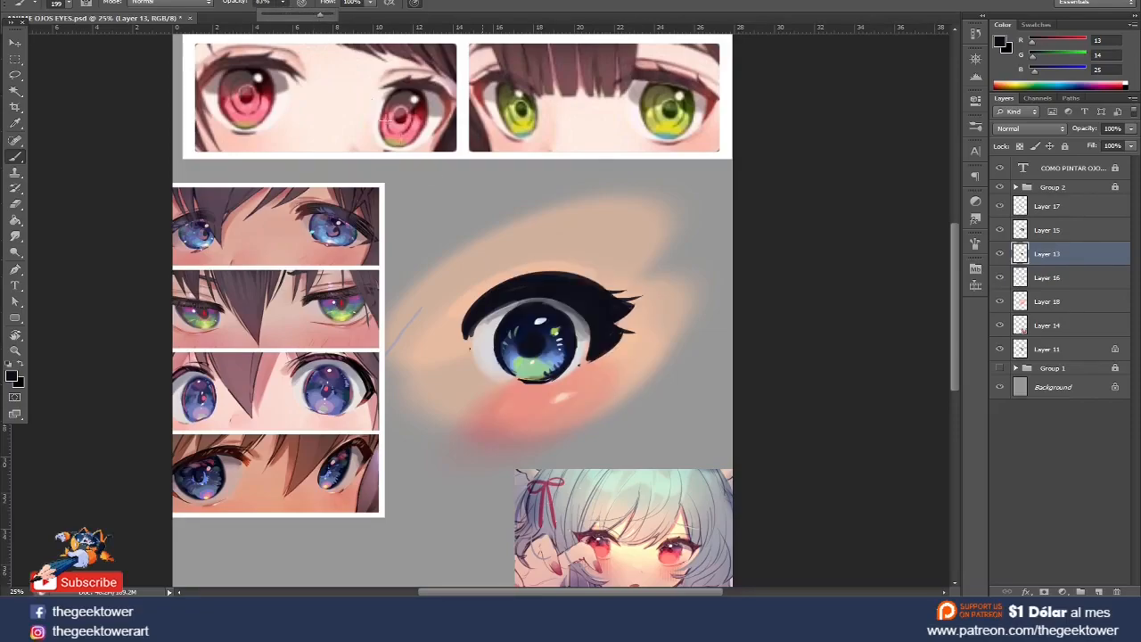
{"action": "left_click_drag", "start_coordinate": [442, 266], "coordinate": [633, 267]}
{"action": "key", "text": "ctrl+z"}
{"action": "mouse_move", "coordinate": [442, 265]}
{"action": "left_mouse_down"}
{"action": "mouse_move", "coordinate": [635, 270]}
{"action": "mouse_move", "coordinate": [415, 265]}
{"action": "mouse_move", "coordinate": [634, 263]}
{"action": "left_mouse_up"}
{"action": "key", "text": "ctrl+z"}
{"action": "key", "text": "ctrl+z"}
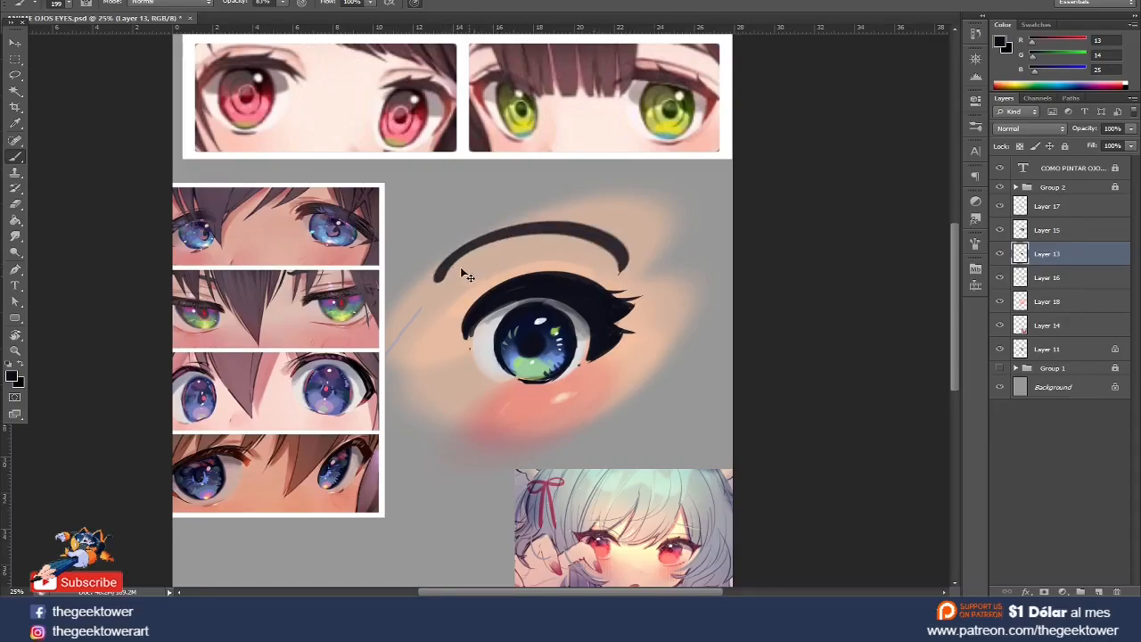
{"action": "key", "text": "ctrl+z"}
{"action": "left_click_drag", "start_coordinate": [433, 271], "coordinate": [638, 265]}
{"action": "key", "text": "ctrl+z"}
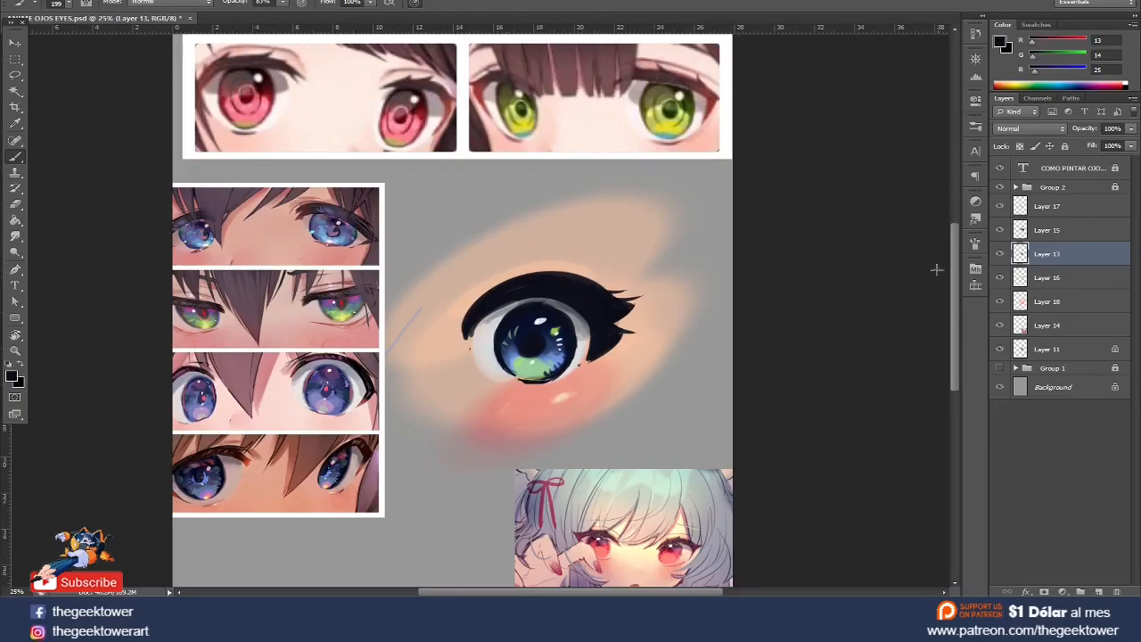
- Set the brush tip angle to 162° and paint a solid dark arched eyebrow above the eye, tapering towards its outer end
{"action": "left_click", "coordinate": [975, 245]}
{"action": "left_click_drag", "start_coordinate": [939, 393], "coordinate": [917, 380]}
{"action": "left_click_drag", "start_coordinate": [436, 282], "coordinate": [630, 269]}
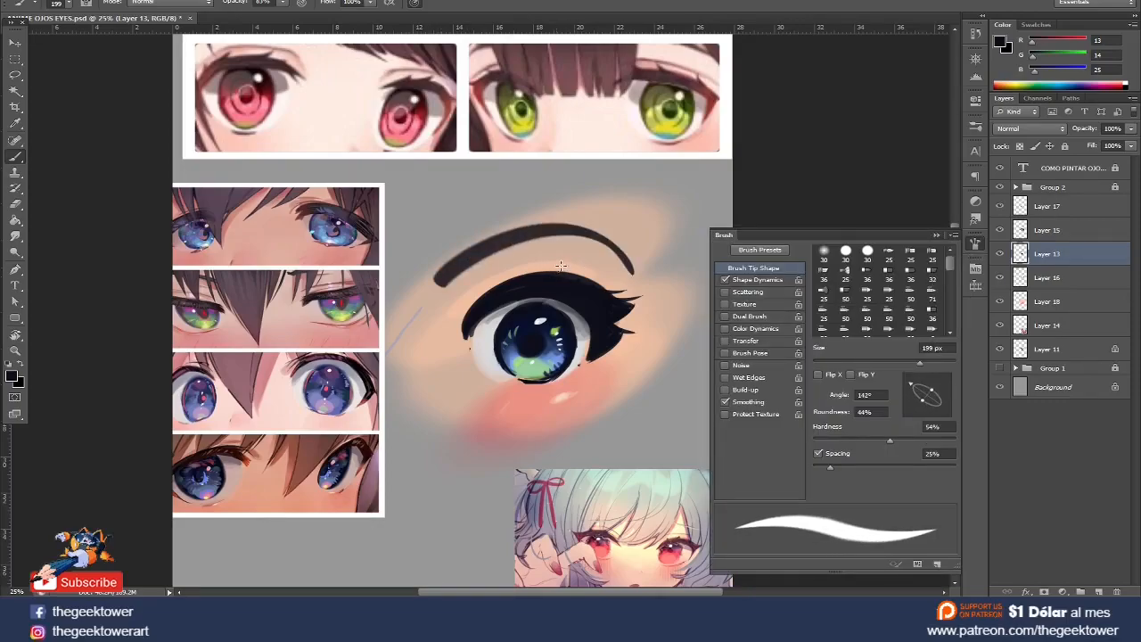
{"action": "left_click", "coordinate": [936, 236]}
{"action": "mouse_move", "coordinate": [452, 273]}
{"action": "left_mouse_down"}
{"action": "mouse_move", "coordinate": [494, 242]}
{"action": "mouse_move", "coordinate": [612, 274]}
{"action": "left_mouse_up"}
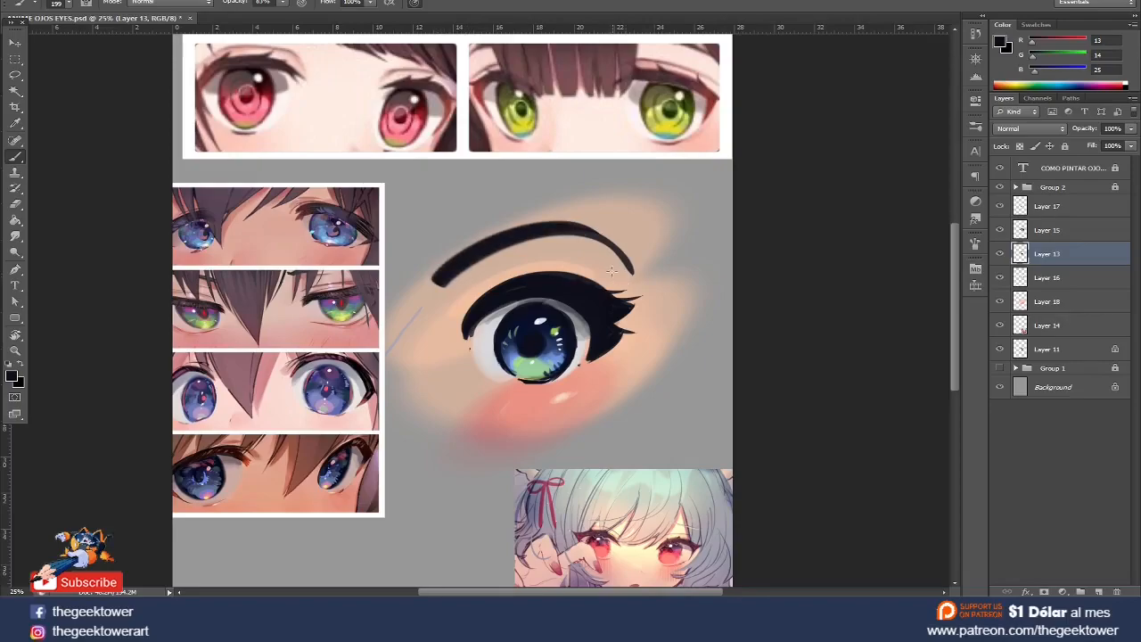
{"action": "left_click_drag", "start_coordinate": [445, 276], "coordinate": [616, 276]}
{"action": "key", "text": "ctrl+z"}
{"action": "left_click_drag", "start_coordinate": [467, 265], "coordinate": [546, 231]}
- Select Layer 18 and set the foreground colour to the medium blue #35548d
{"action": "left_click", "coordinate": [1038, 298]}
{"action": "left_click", "coordinate": [15, 379]}
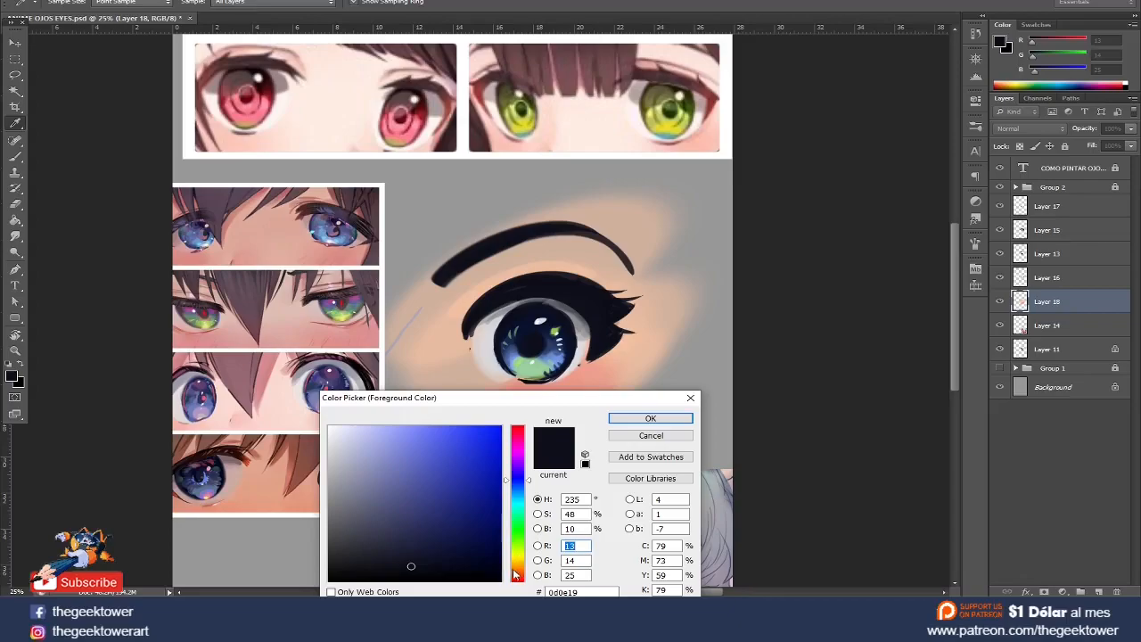
{"action": "left_click", "coordinate": [516, 569]}
{"action": "mouse_move", "coordinate": [427, 487]}
{"action": "left_mouse_down"}
{"action": "mouse_move", "coordinate": [419, 509]}
{"action": "mouse_move", "coordinate": [451, 509]}
{"action": "mouse_move", "coordinate": [451, 489]}
{"action": "mouse_move", "coordinate": [423, 457]}
{"action": "left_mouse_up"}
{"action": "left_click_drag", "start_coordinate": [457, 516], "coordinate": [463, 507]}
{"action": "left_click", "coordinate": [518, 487]}
{"action": "left_click", "coordinate": [435, 496]}
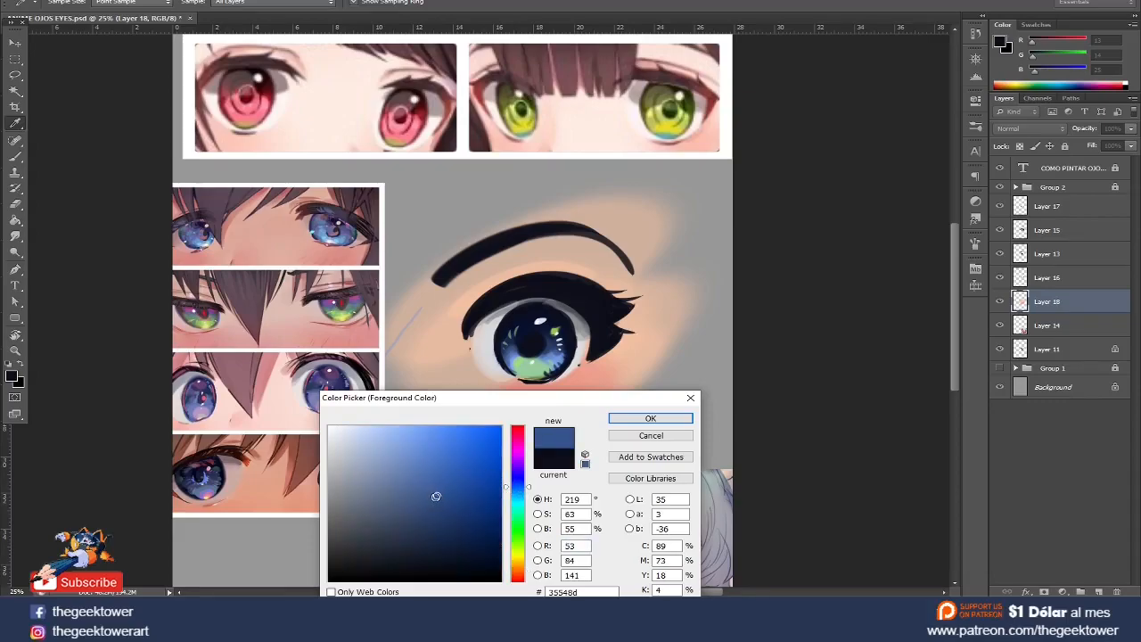
{"action": "left_click", "coordinate": [634, 418]}
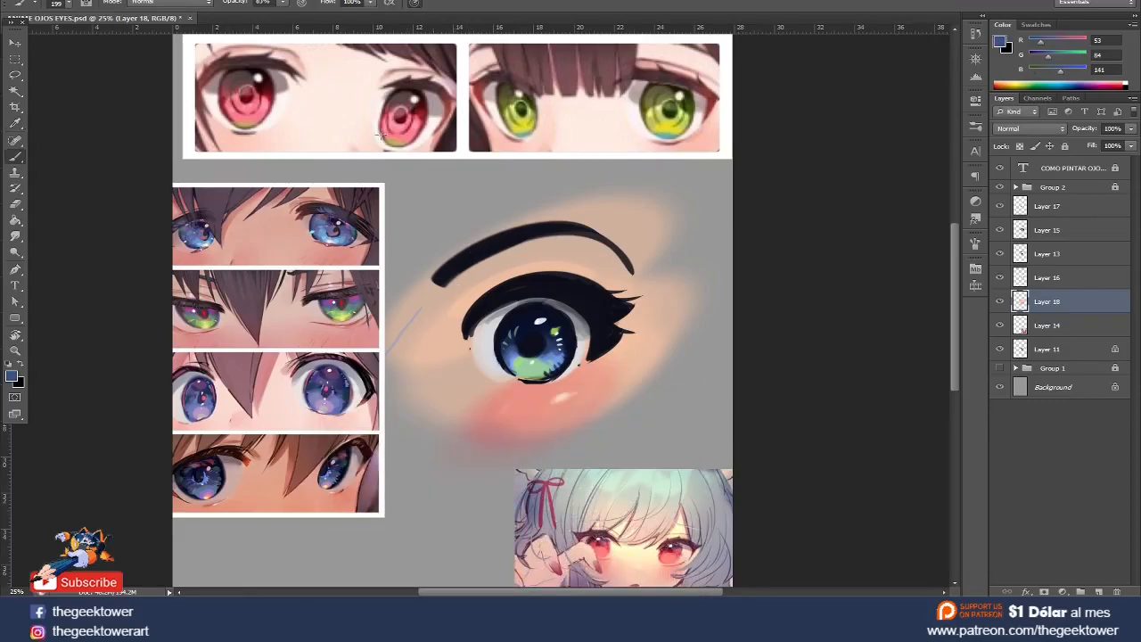
- Paint a faint blue shadow between eyebrow and upper lashes using a 494 px brush at 14% opacity, softening it with sampled skin tones
{"action": "left_click", "coordinate": [284, 5]}
{"action": "left_click_drag", "start_coordinate": [274, 16], "coordinate": [238, 16]}
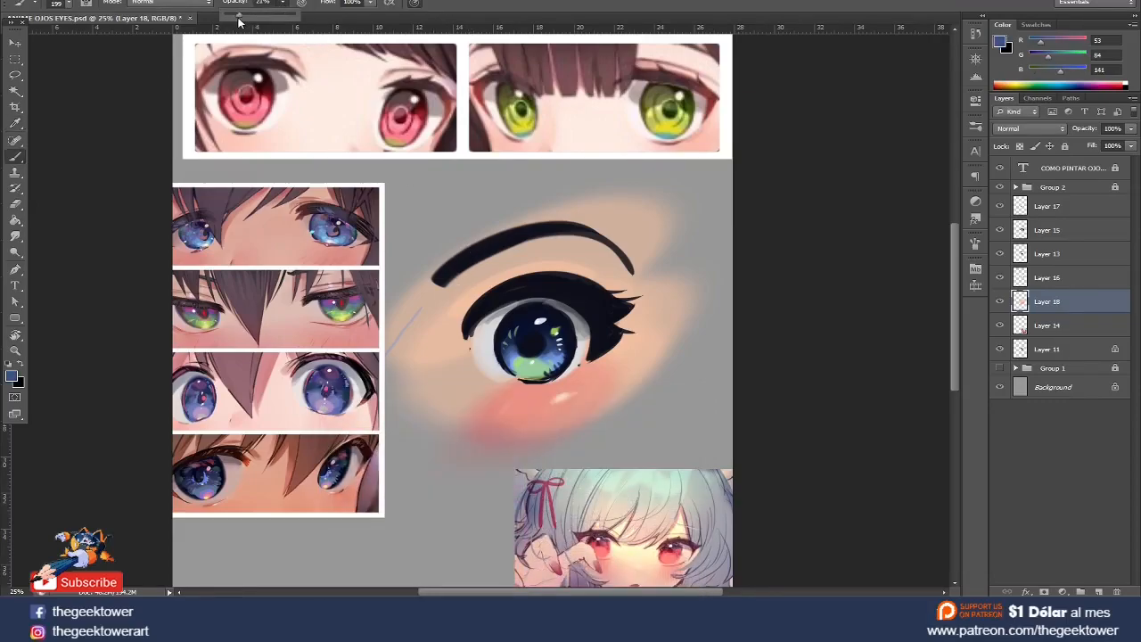
{"action": "right_click", "coordinate": [474, 280]}
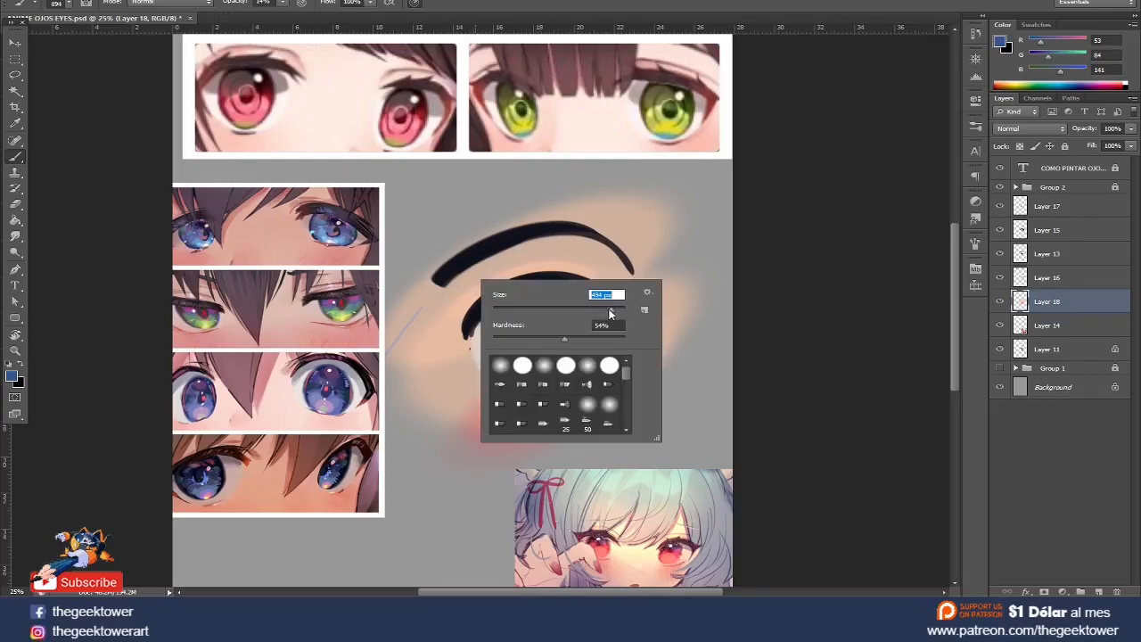
{"action": "key", "text": "Return"}
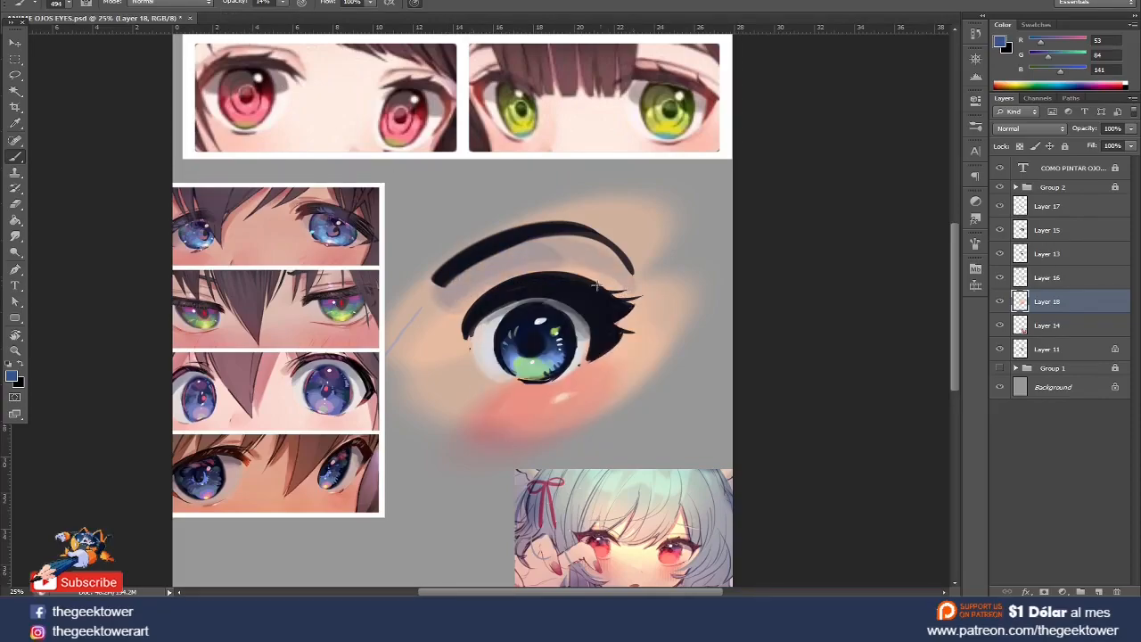
{"action": "mouse_move", "coordinate": [623, 278]}
{"action": "left_mouse_down"}
{"action": "mouse_move", "coordinate": [459, 275]}
{"action": "mouse_move", "coordinate": [598, 270]}
{"action": "mouse_move", "coordinate": [496, 291]}
{"action": "left_mouse_up"}
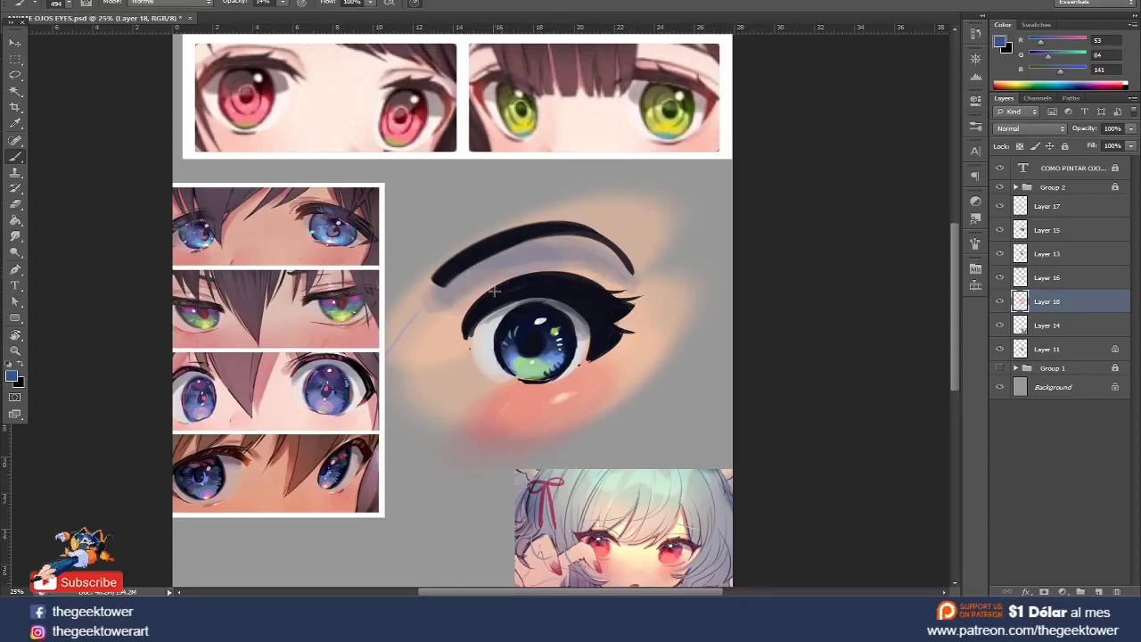
{"action": "left_click", "coordinate": [440, 326], "text": "alt"}
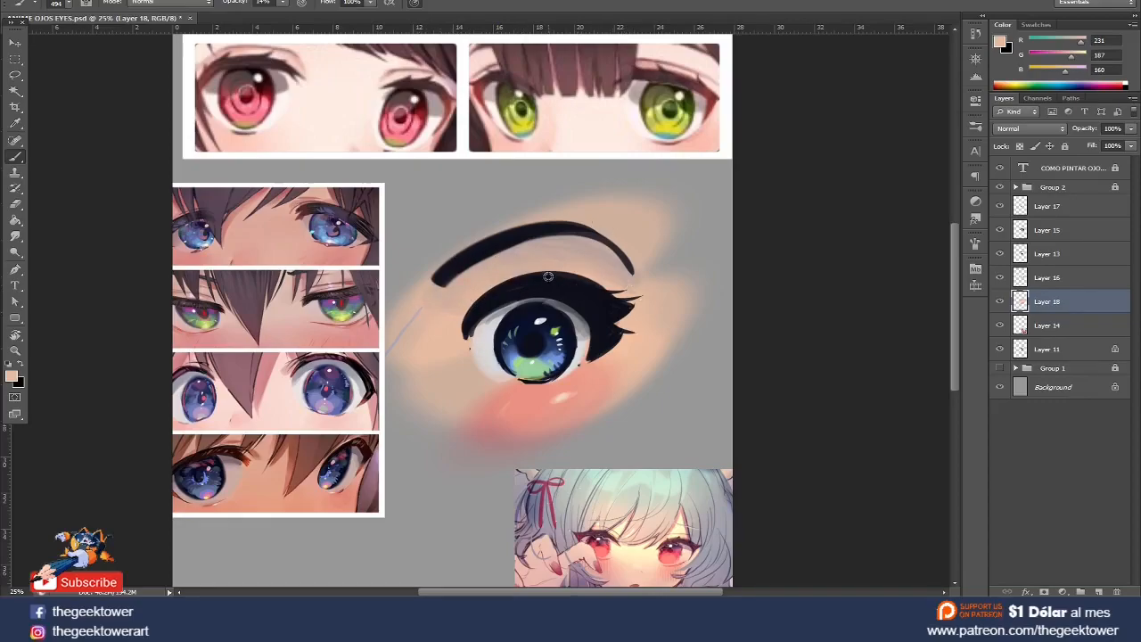
{"action": "left_click", "coordinate": [604, 265], "text": "alt"}
- Sample the blush pink and spread it softly over the cheek around the eye with a brush of about 1985 px
{"action": "left_click", "coordinate": [482, 401], "text": "alt"}
{"action": "right_click", "coordinate": [491, 407]}
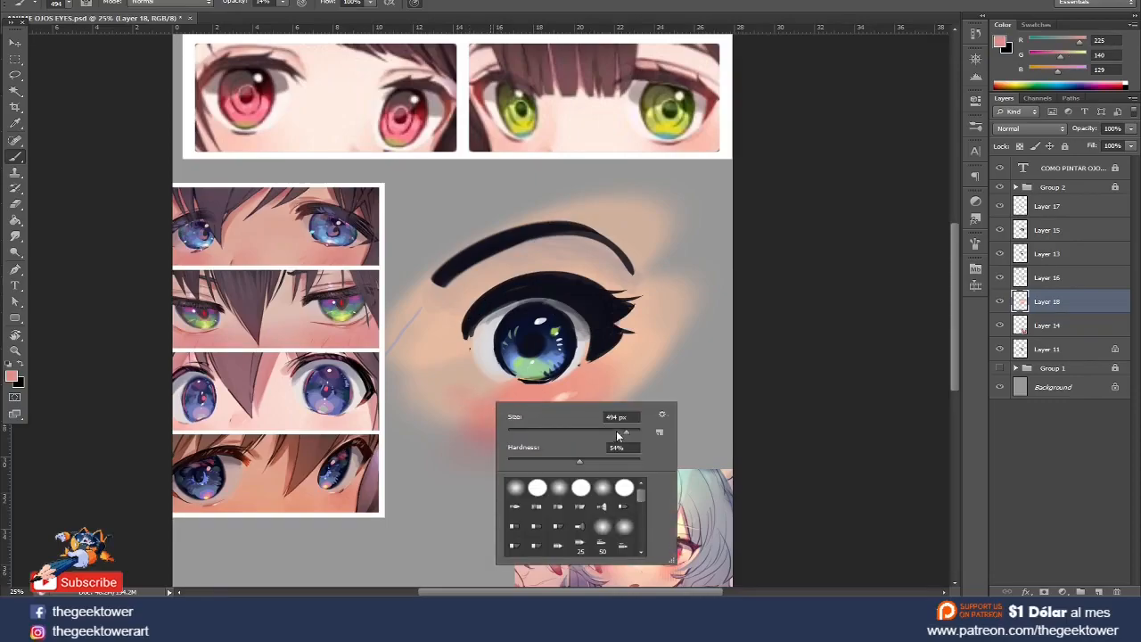
{"action": "left_click_drag", "start_coordinate": [625, 432], "coordinate": [631, 432]}
{"action": "left_click", "coordinate": [468, 384]}
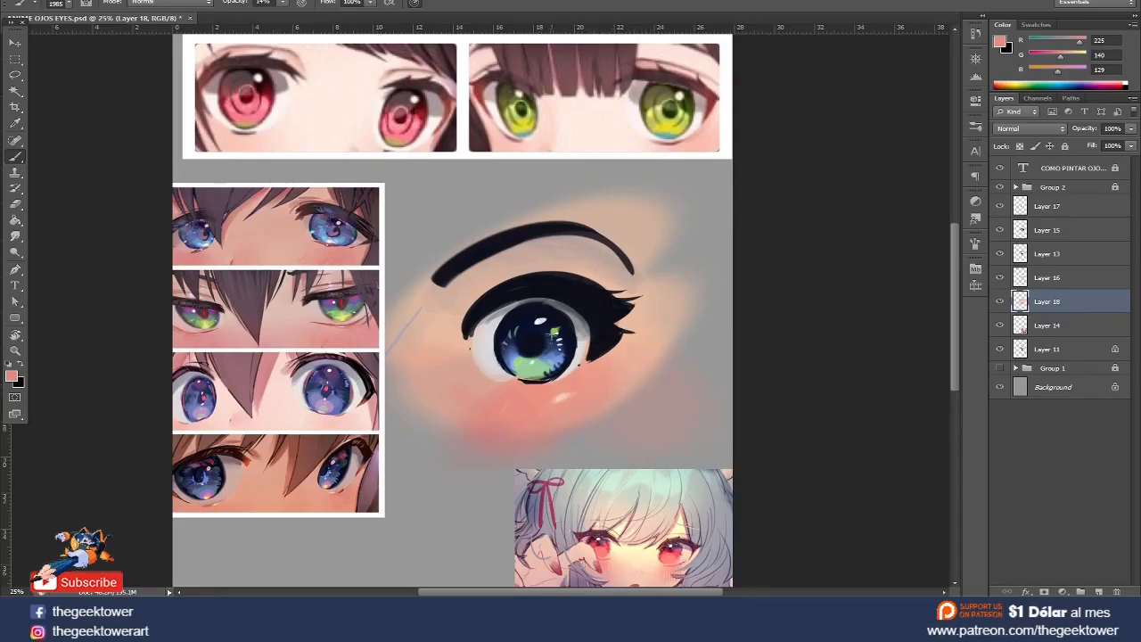
- Sample the grey shadow colour at the upper edge of the eye white and set the brush size to 176 px
{"action": "key", "text": "v"}
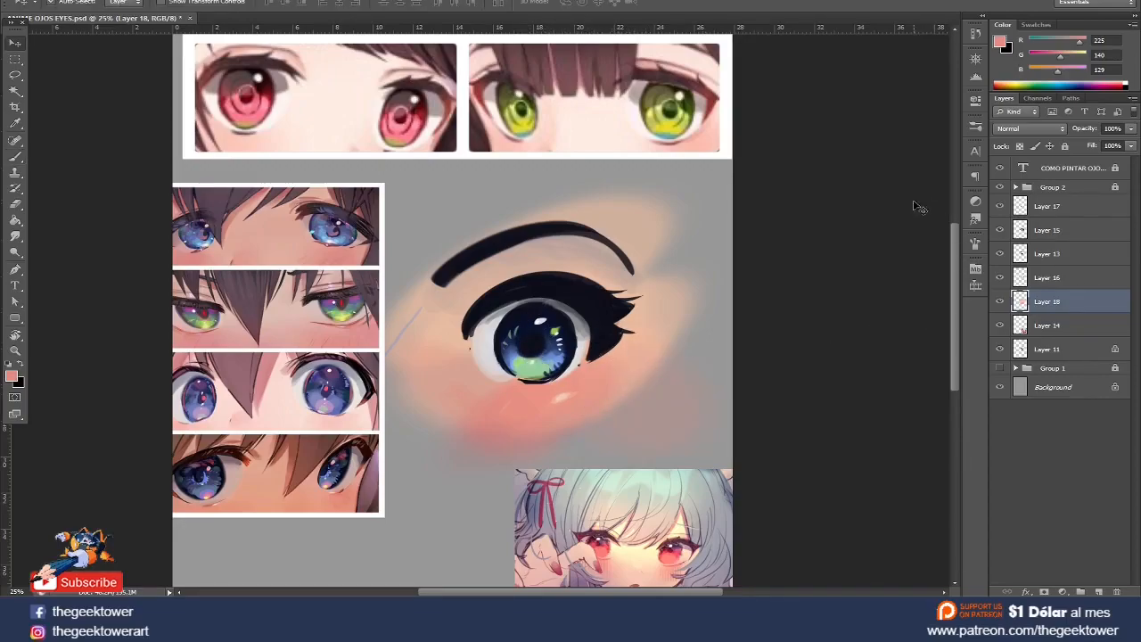
{"action": "left_click", "coordinate": [499, 314]}
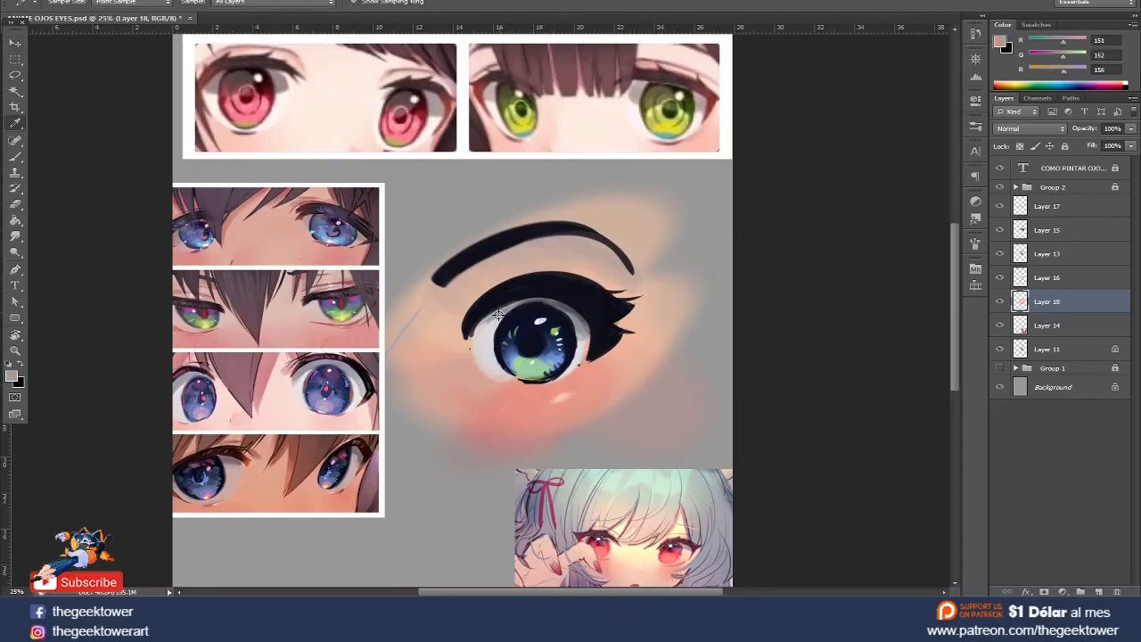
{"action": "key", "text": "b"}
{"action": "right_click", "coordinate": [529, 334]}
{"action": "double_click", "coordinate": [628, 329]}
{"action": "type", "text": "176"}
{"action": "key", "text": "Tab"}
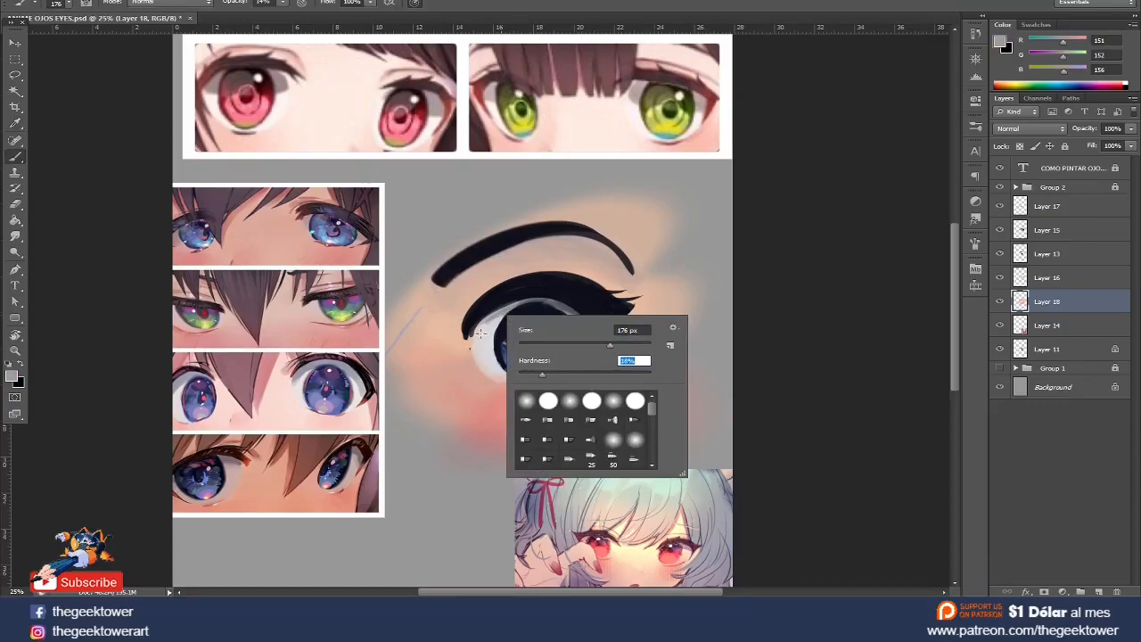
{"action": "key", "text": "Return"}
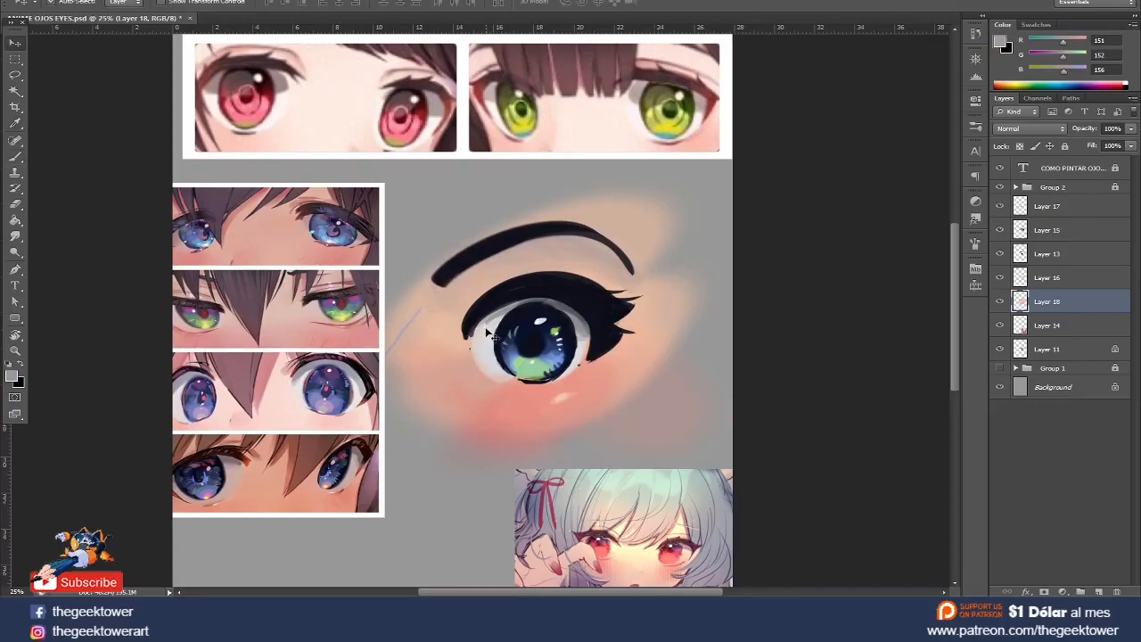
- Select Layer 15, which holds the eye white, and set the brush size to 61 px
{"action": "left_click", "coordinate": [484, 330], "text": "ctrl"}
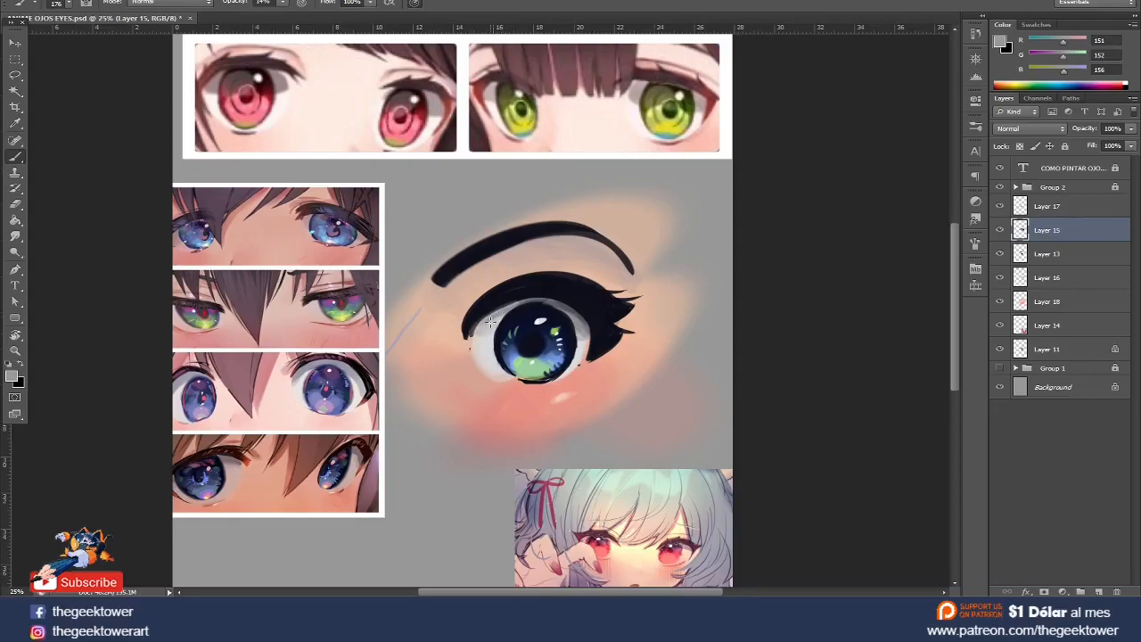
{"action": "right_click", "coordinate": [490, 323]}
{"action": "type", "text": "61"}
{"action": "key", "text": "Tab"}
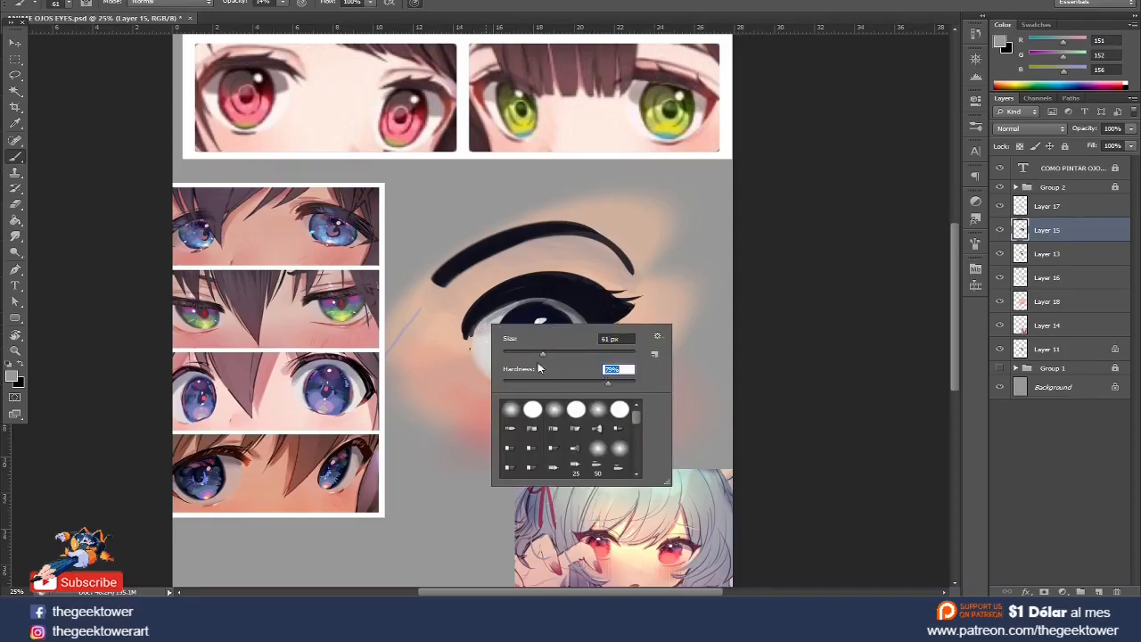
{"action": "key", "text": "Return"}
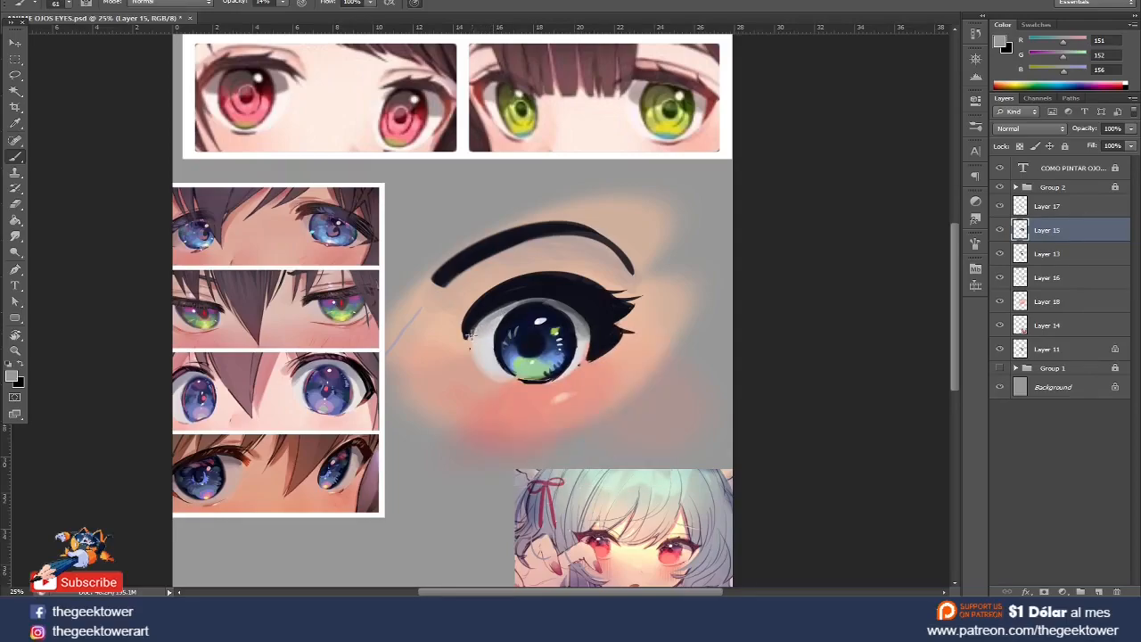
- Set the foreground colour to light grey #d7d9dd and the brush to 99 px with 100% hardness and 100% opacity
{"action": "left_click", "coordinate": [12, 376]}
{"action": "left_click", "coordinate": [541, 320]}
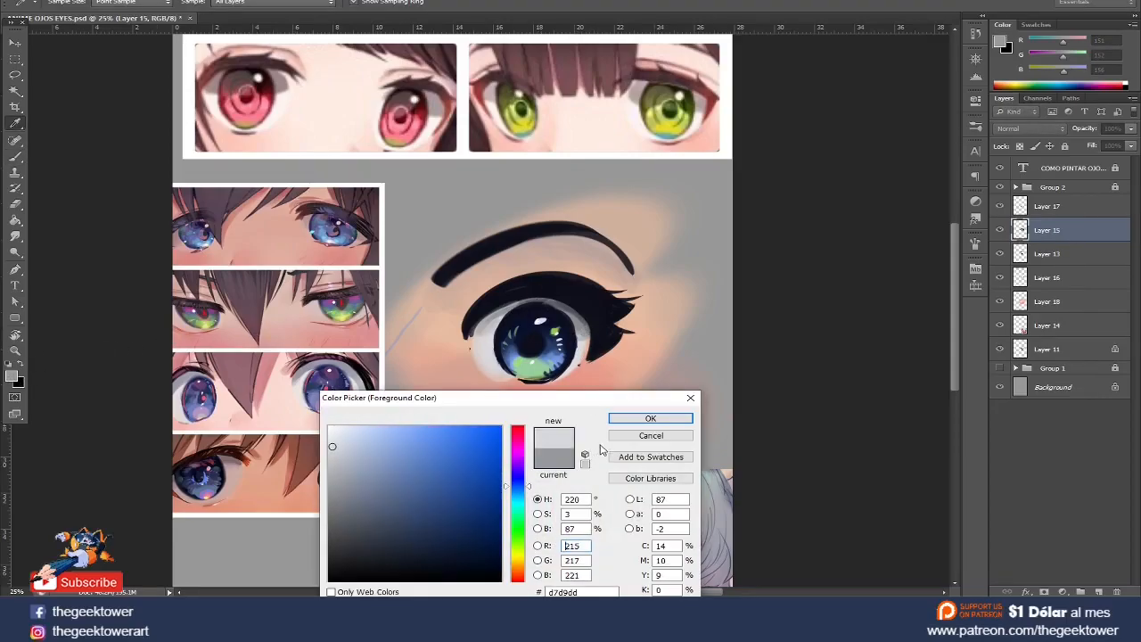
{"action": "left_click", "coordinate": [630, 423]}
{"action": "right_click", "coordinate": [426, 304]}
{"action": "left_click_drag", "start_coordinate": [558, 363], "coordinate": [572, 364]}
{"action": "left_click", "coordinate": [283, 3]}
{"action": "left_click_drag", "start_coordinate": [281, 15], "coordinate": [362, 27]}
{"action": "right_click", "coordinate": [563, 303]}
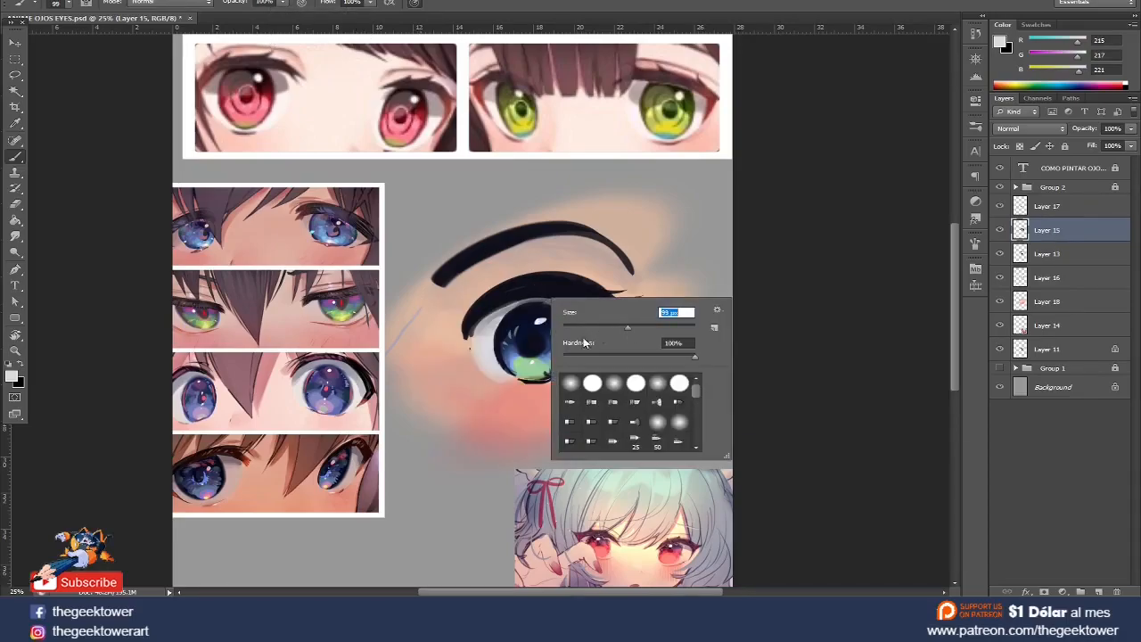
{"action": "key", "text": "Return"}
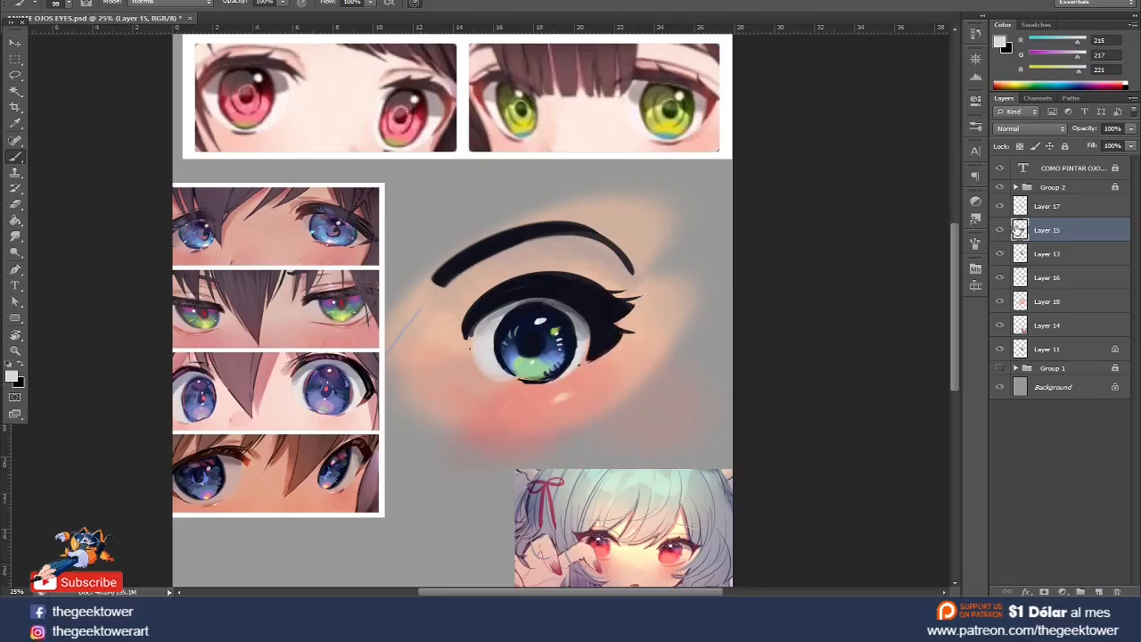
- Switch to Layer 17, set the foreground colour to white and paint bright highlights on the iris and eye white
{"action": "key", "text": "alt+bracketright"}
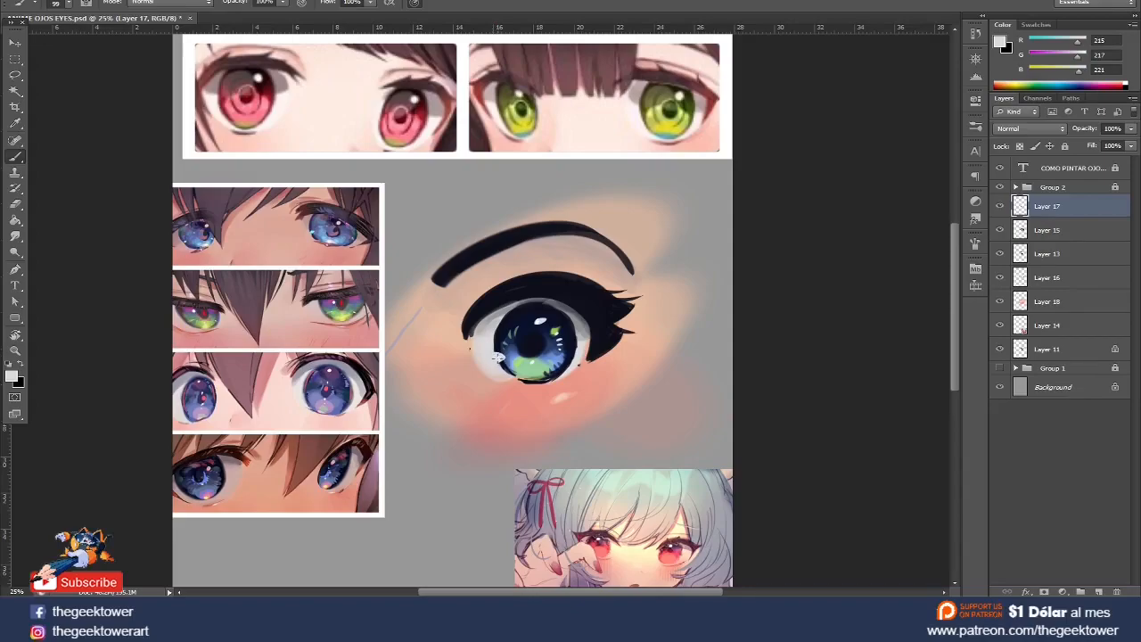
{"action": "left_click", "coordinate": [9, 364]}
{"action": "left_click", "coordinate": [19, 365]}
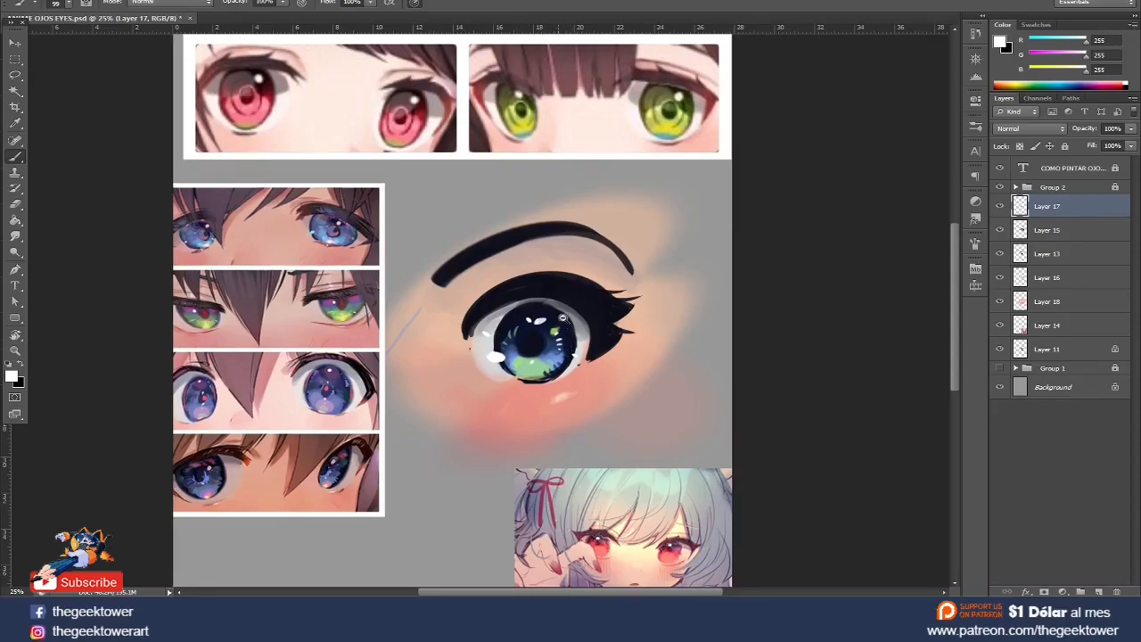
- Sample the dark lash colour and paint fine spiky lashes and short lower lashes at the outer corner with a 43 px brush
{"action": "key", "text": "ctrl+minus"}
{"action": "scroll", "coordinate": [559, 285], "scroll_direction": "up", "scroll_amount": 1}
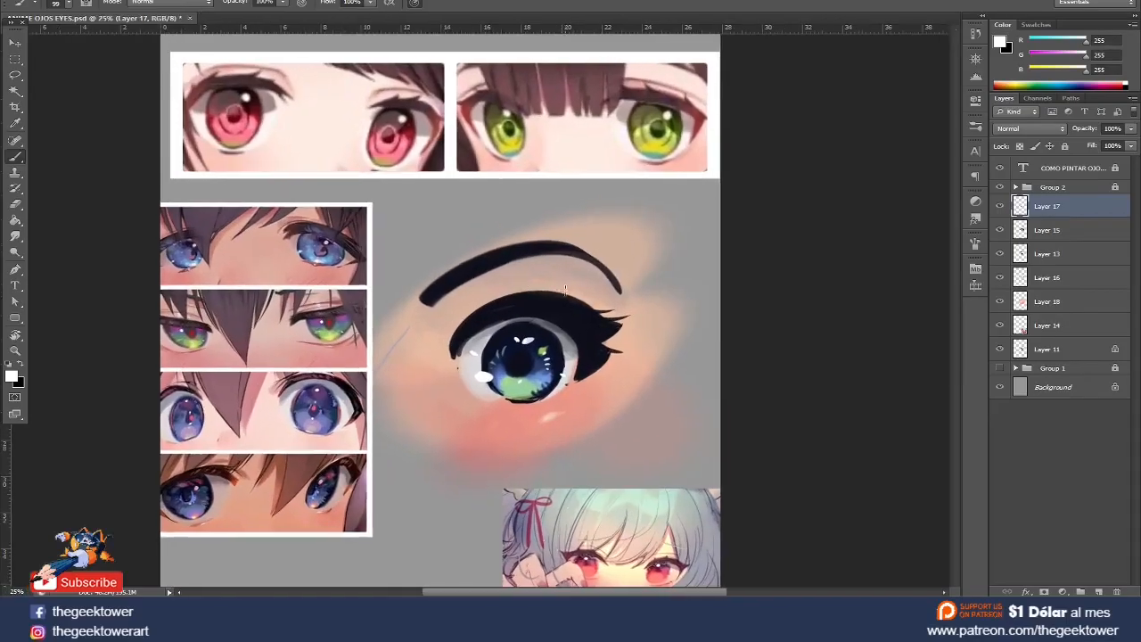
{"action": "left_click", "coordinate": [577, 306], "text": "alt"}
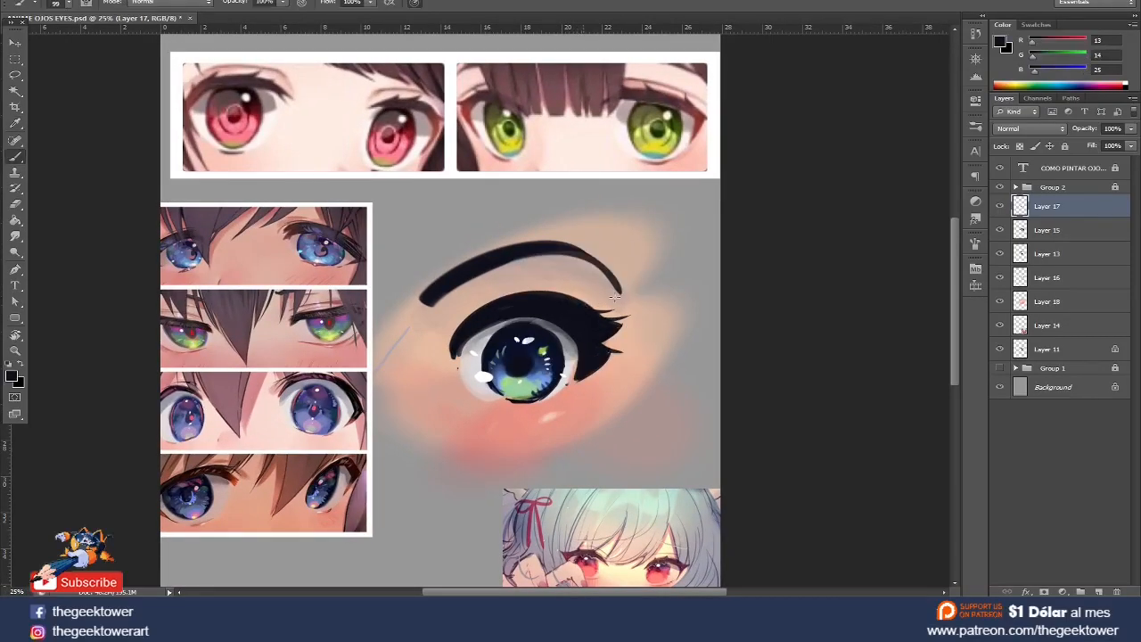
{"action": "right_click", "coordinate": [589, 309]}
{"action": "mouse_move", "coordinate": [613, 330]}
{"action": "left_mouse_down"}
{"action": "mouse_move", "coordinate": [588, 312]}
{"action": "mouse_move", "coordinate": [620, 315]}
{"action": "mouse_move", "coordinate": [624, 346]}
{"action": "mouse_move", "coordinate": [628, 330]}
{"action": "left_mouse_up"}
{"action": "left_click", "coordinate": [589, 311]}
{"action": "key", "text": "ctrl+z"}
{"action": "left_click_drag", "start_coordinate": [582, 377], "coordinate": [591, 377]}
{"action": "scroll", "coordinate": [593, 336], "scroll_direction": "down", "scroll_amount": 1}
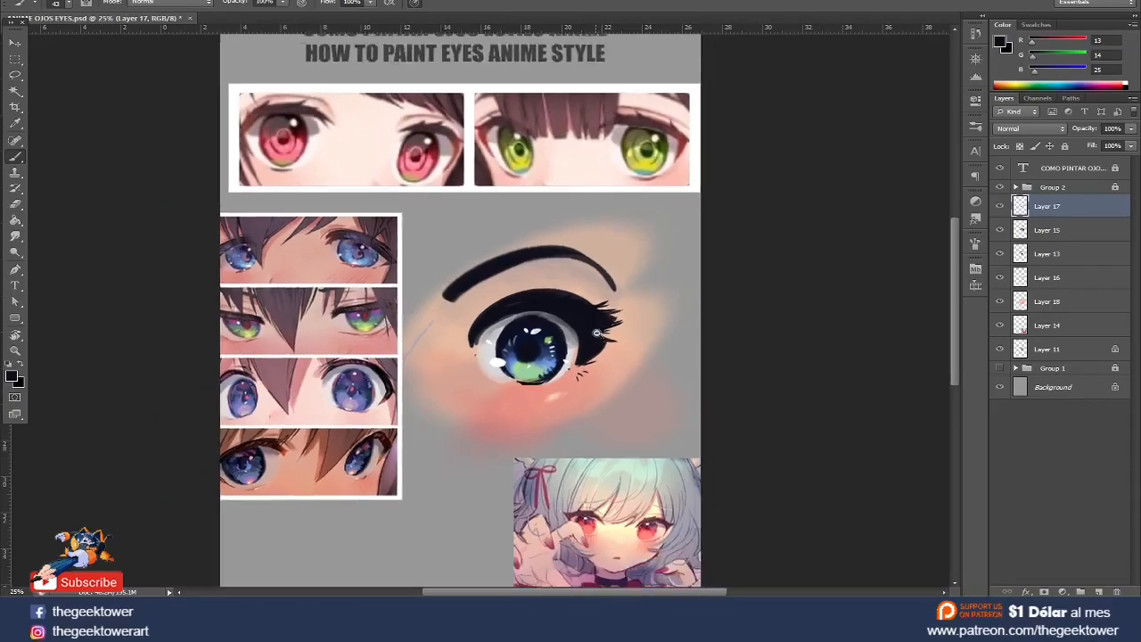
- Paint the inner corner of the eye with sampled blush pink, and add small white highlights there
{"action": "scroll", "coordinate": [514, 344], "scroll_direction": "up", "scroll_amount": 1}
{"action": "left_click", "coordinate": [518, 396], "text": "alt"}
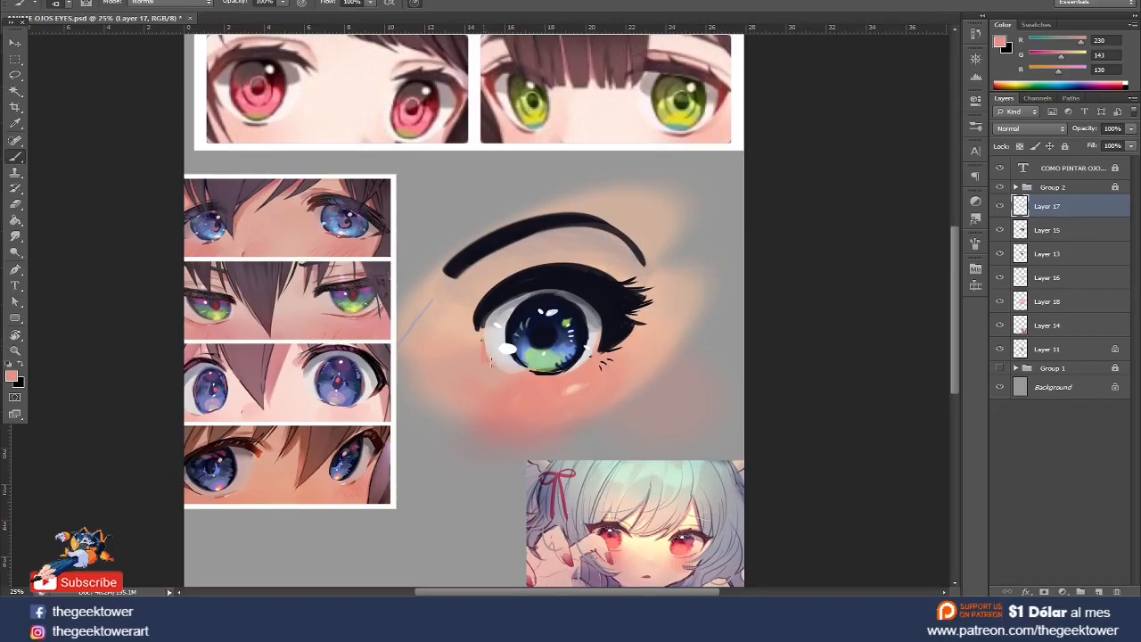
{"action": "left_click", "coordinate": [480, 351], "text": "alt"}
{"action": "left_click", "coordinate": [481, 352], "text": "alt"}
{"action": "left_click", "coordinate": [509, 350], "text": "alt"}
{"action": "scroll", "coordinate": [482, 357], "scroll_direction": "up", "scroll_amount": 1}
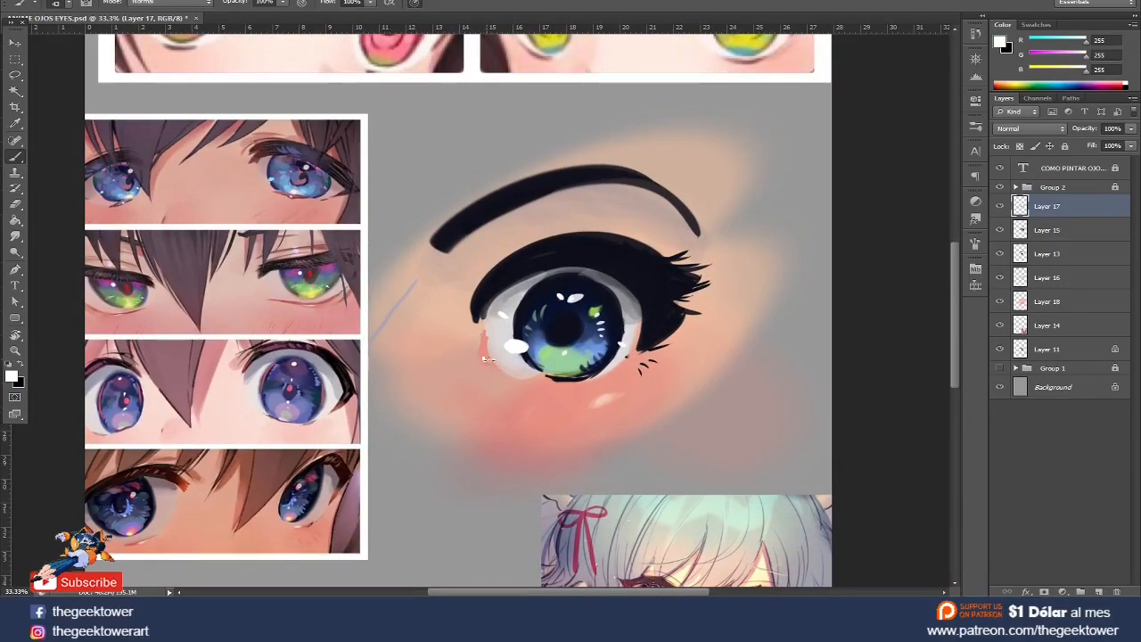
- View the whole canvas and compare the painting with Layer 17 and Layer 18 each hidden and shown
{"action": "scroll", "coordinate": [482, 361], "scroll_direction": "down", "scroll_amount": 1}
{"action": "scroll", "coordinate": [517, 312], "scroll_direction": "down", "scroll_amount": 1}
{"action": "scroll", "coordinate": [540, 280], "scroll_direction": "down", "scroll_amount": 1}
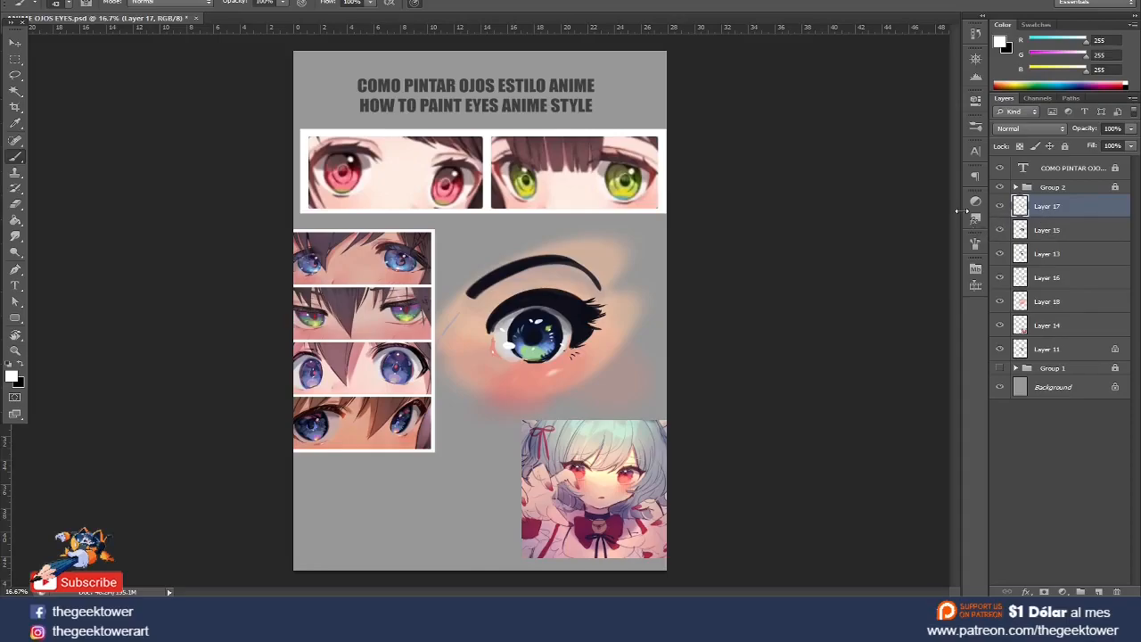
{"action": "left_click", "coordinate": [999, 206]}
{"action": "left_click", "coordinate": [999, 206]}
{"action": "left_click", "coordinate": [999, 301]}
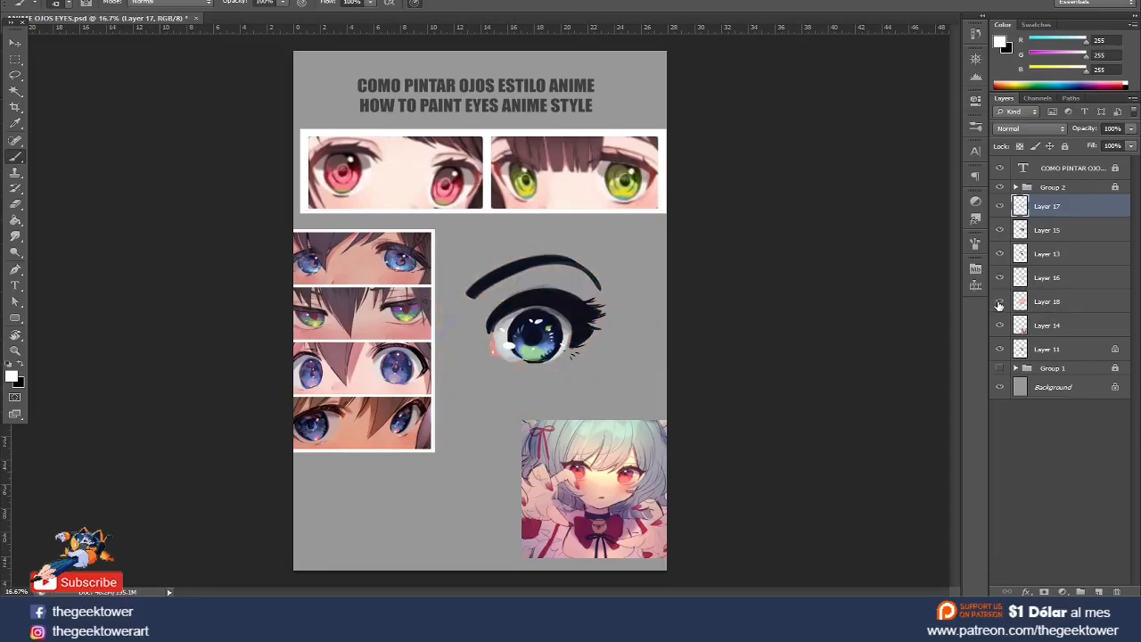
{"action": "left_click", "coordinate": [999, 303]}
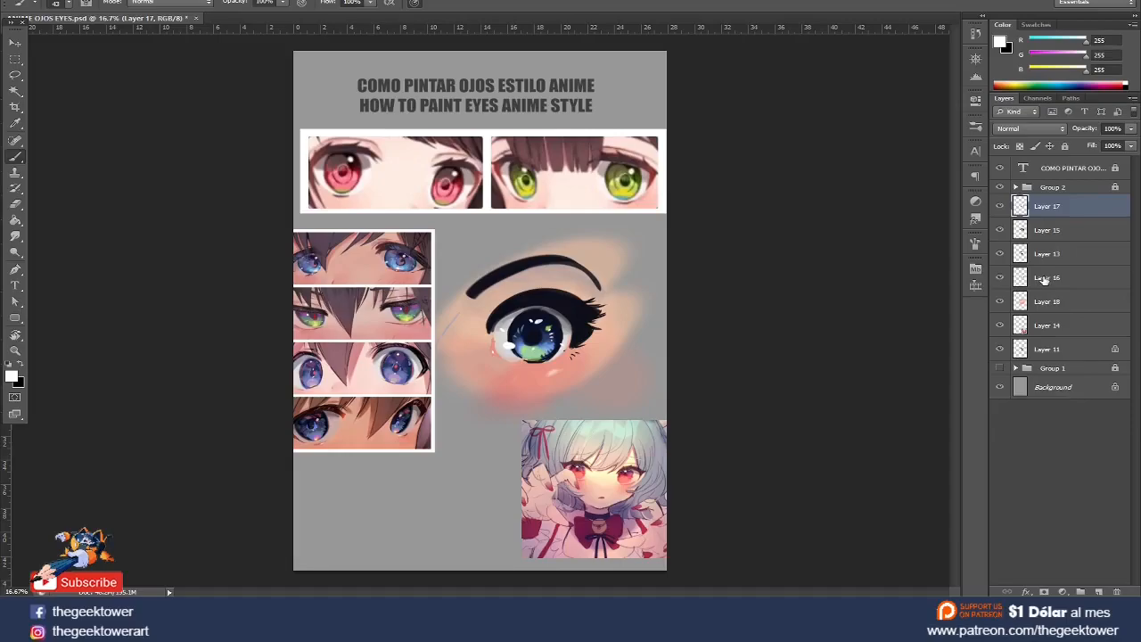
- Group Layers 17, 15, 13 and 16, and check the group's content by toggling its visibility
{"action": "left_click", "coordinate": [1045, 279], "text": "shift"}
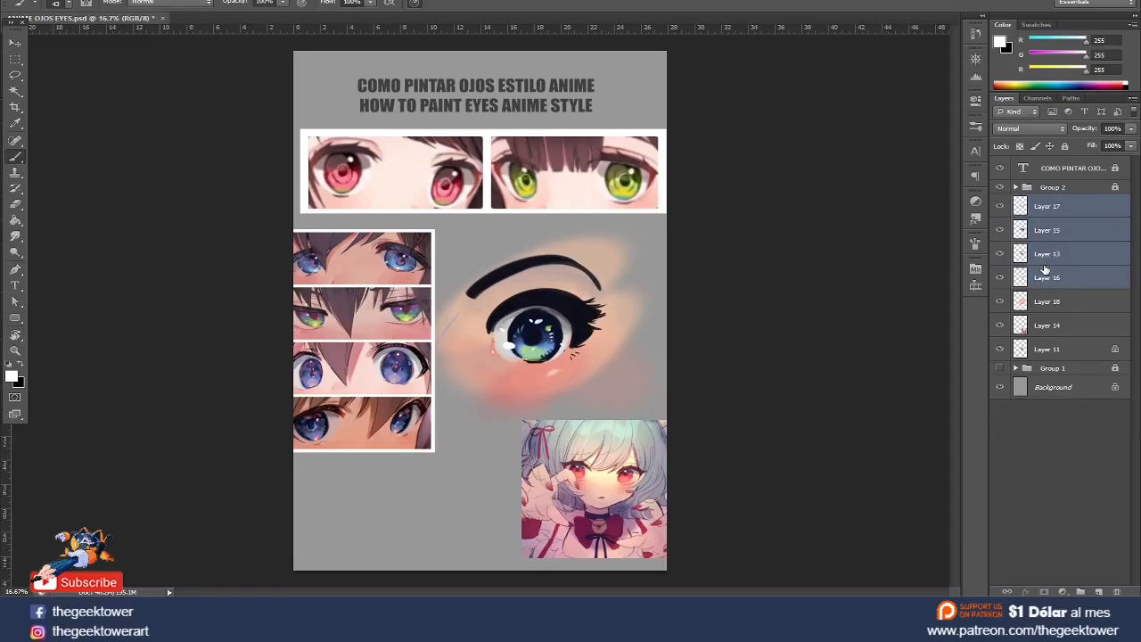
{"action": "key", "text": "ctrl+g"}
{"action": "left_click", "coordinate": [999, 202]}
{"action": "left_click", "coordinate": [999, 201]}
{"action": "left_click", "coordinate": [999, 201]}
{"action": "left_click", "coordinate": [999, 201]}
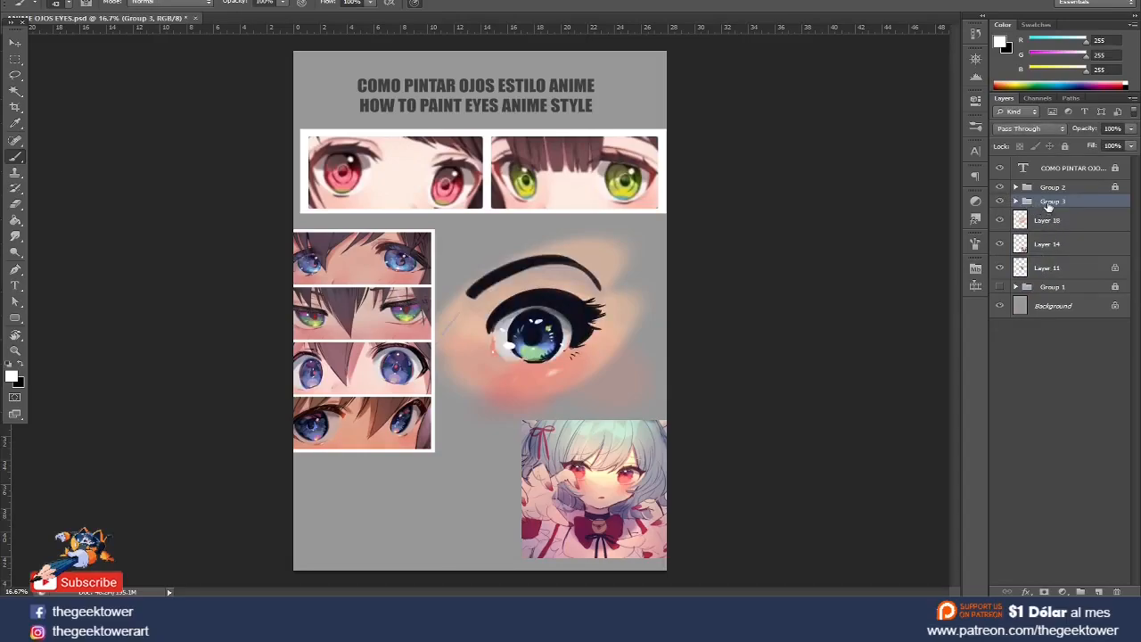
- Rename the new eye layer group as "ojo"
{"action": "right_click", "coordinate": [1048, 204]}
{"action": "key", "text": "Escape"}
{"action": "double_click", "coordinate": [1052, 202]}
{"action": "type", "text": "ojo"}
{"action": "key", "text": "Return"}
- Duplicate the "ojo" group within the document and hide the original group
{"action": "right_click", "coordinate": [1049, 205]}
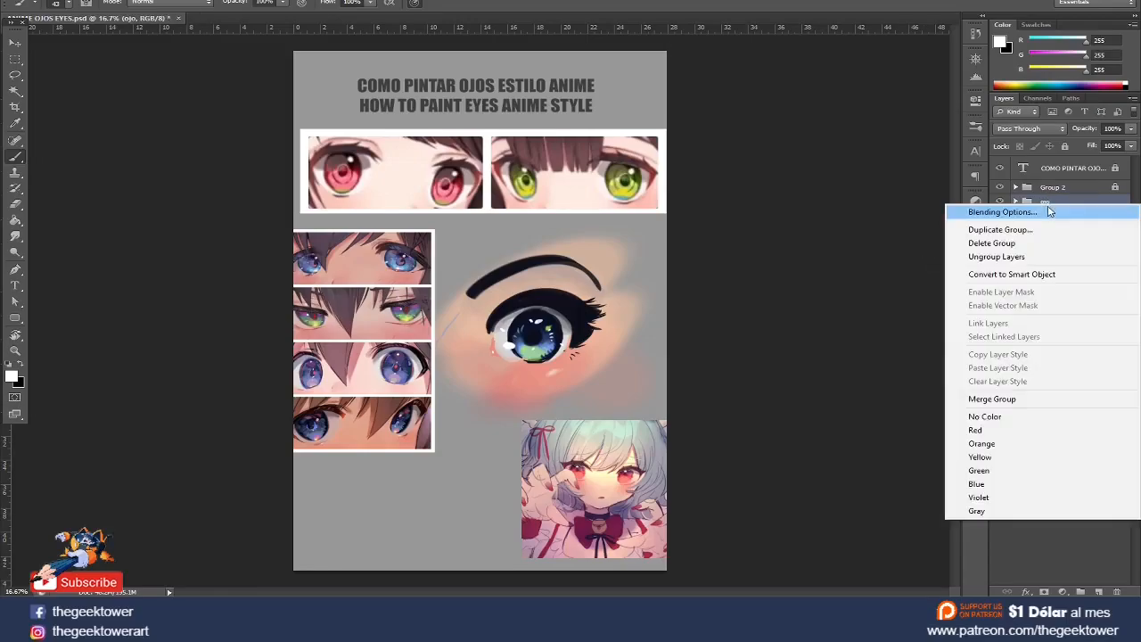
{"action": "left_click", "coordinate": [1045, 202]}
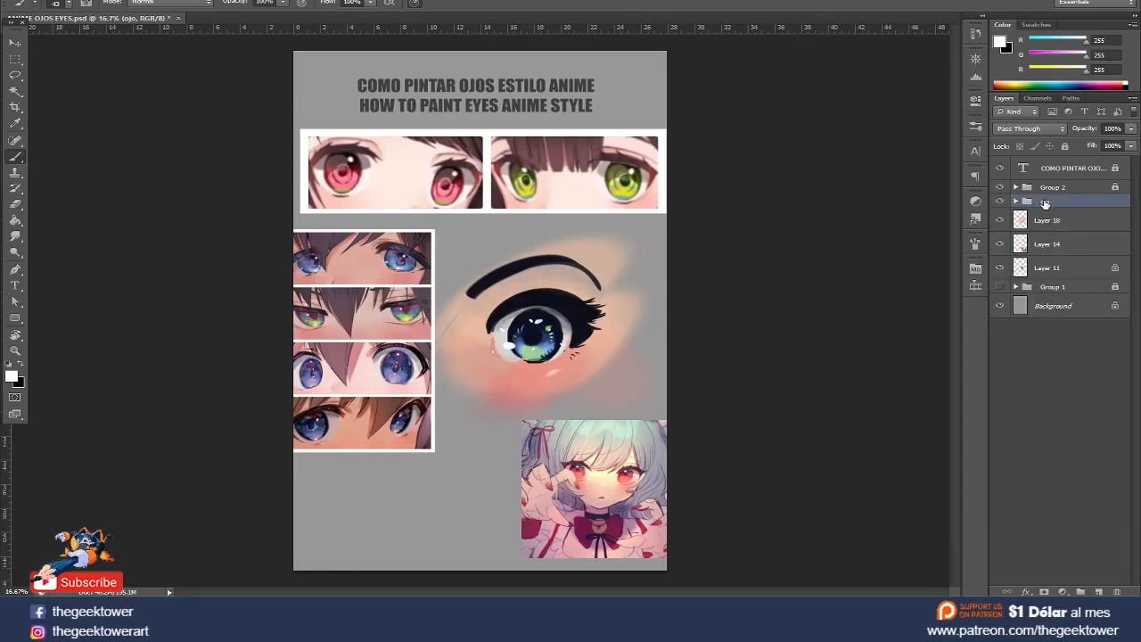
{"action": "right_click", "coordinate": [1045, 204]}
{"action": "left_click", "coordinate": [1012, 229]}
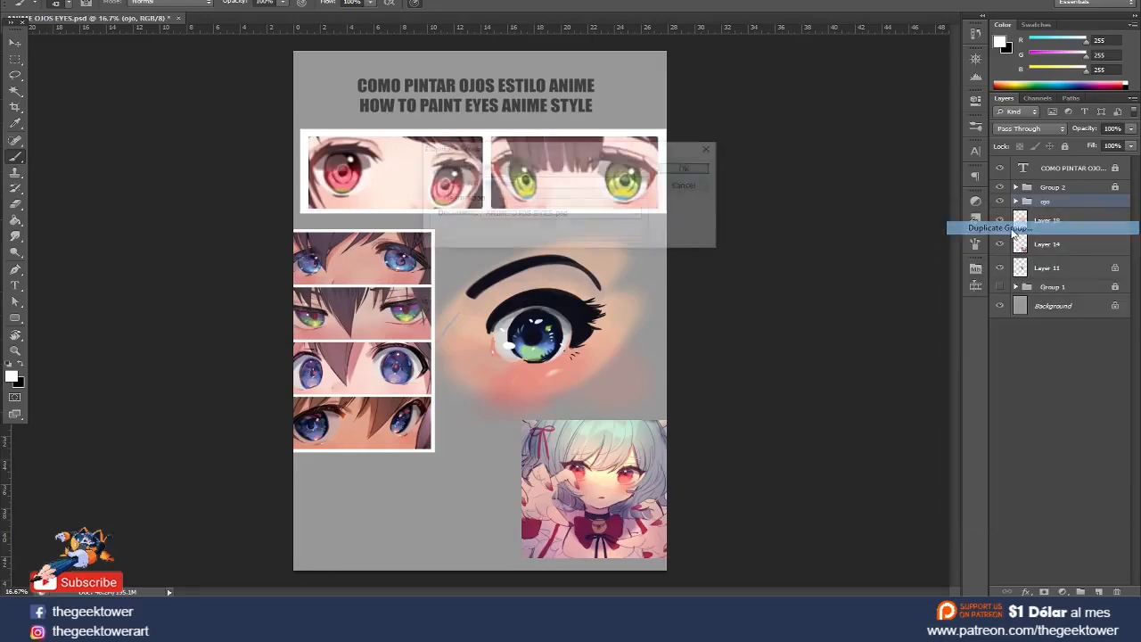
{"action": "key", "text": "Return"}
{"action": "left_click", "coordinate": [999, 215]}
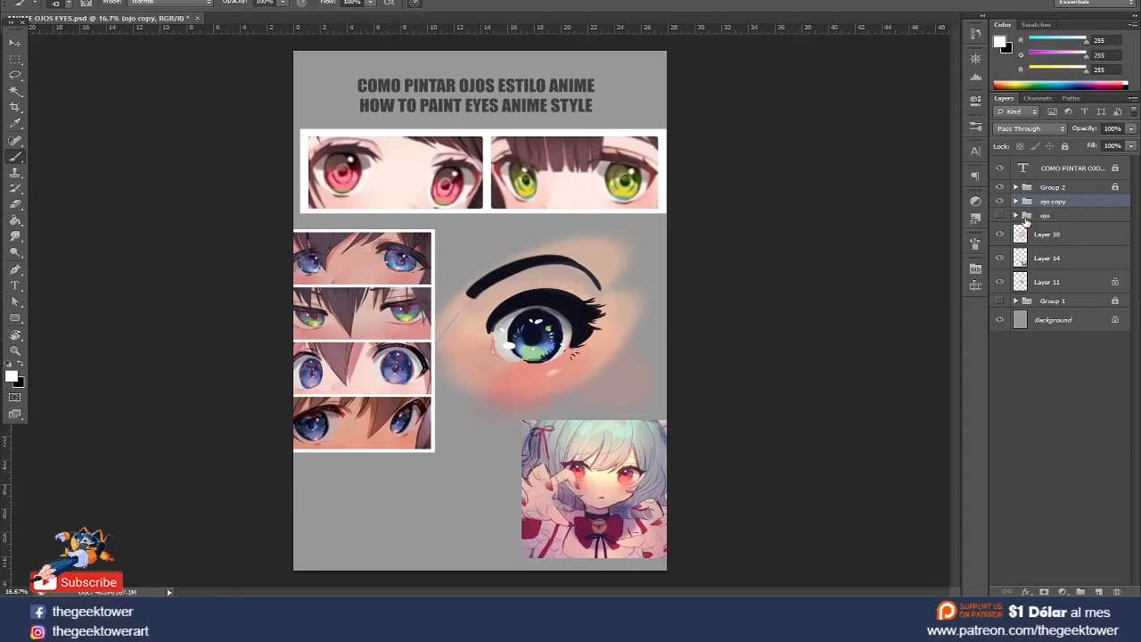
- Merge the "ojo copy" group into a single layer and check its content by toggling its visibility
{"action": "key", "text": "ctrl+e"}
{"action": "left_click", "coordinate": [1000, 206]}
{"action": "left_click", "coordinate": [1000, 206]}
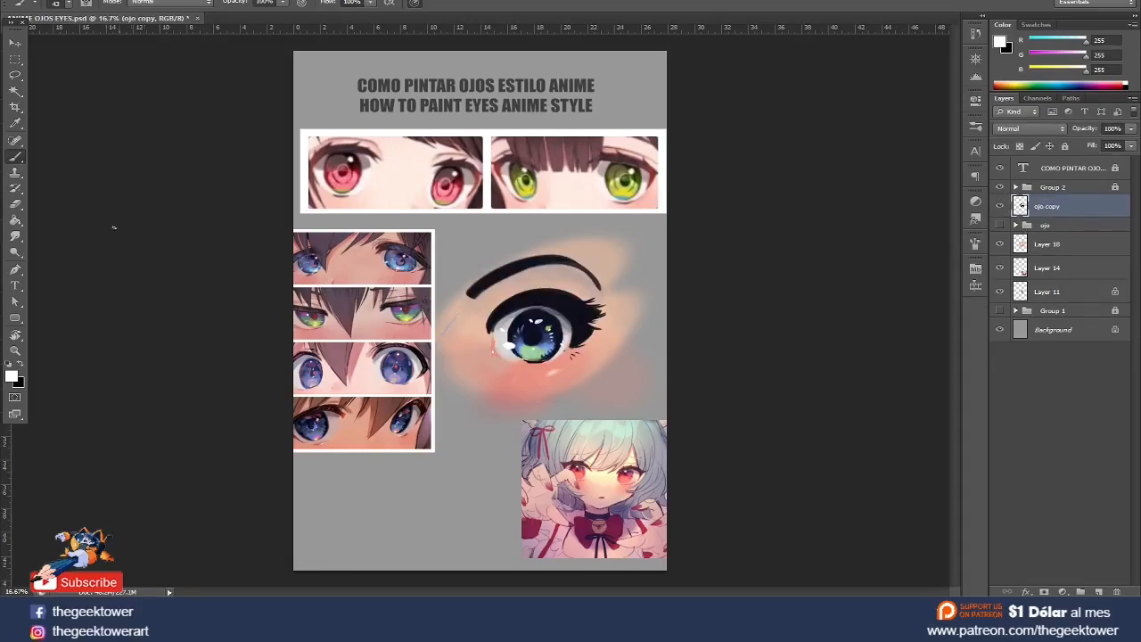
- Lighten the iris on the merged eye layer with the Dodge tool
{"action": "left_click", "coordinate": [16, 254]}
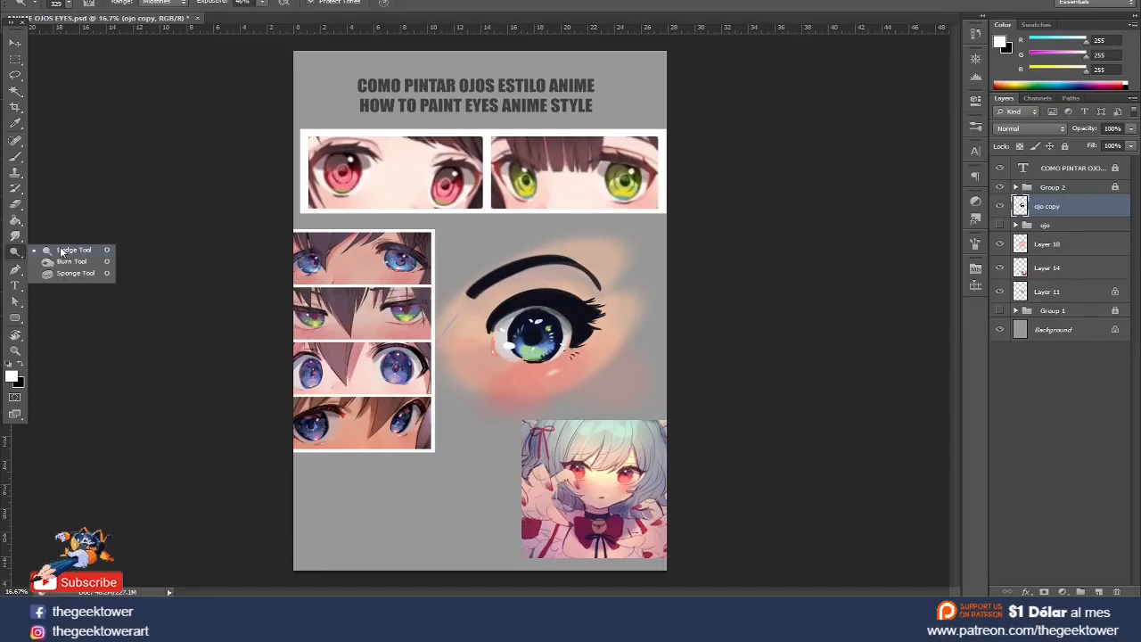
{"action": "left_click", "coordinate": [63, 253]}
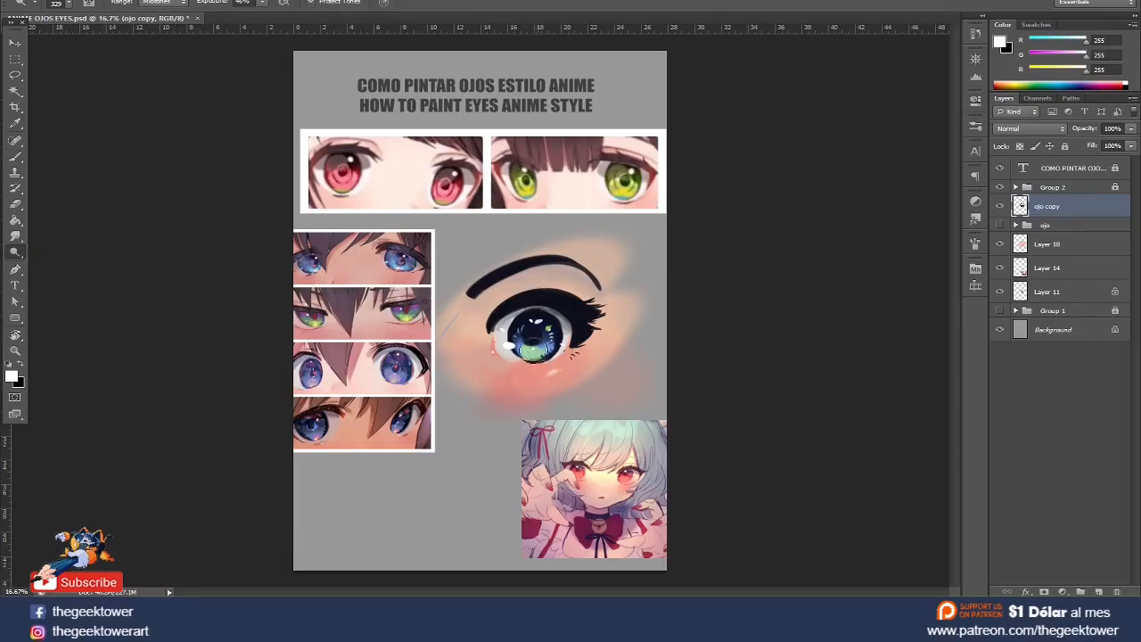
{"action": "mouse_move", "coordinate": [526, 349]}
{"action": "left_mouse_down"}
{"action": "mouse_move", "coordinate": [550, 347]}
{"action": "mouse_move", "coordinate": [522, 339]}
{"action": "mouse_move", "coordinate": [540, 348]}
{"action": "mouse_move", "coordinate": [551, 335]}
{"action": "left_mouse_up"}
- Add a new layer above "ojo copy" and set its blend mode to Color Dodge
{"action": "left_click", "coordinate": [1098, 591]}
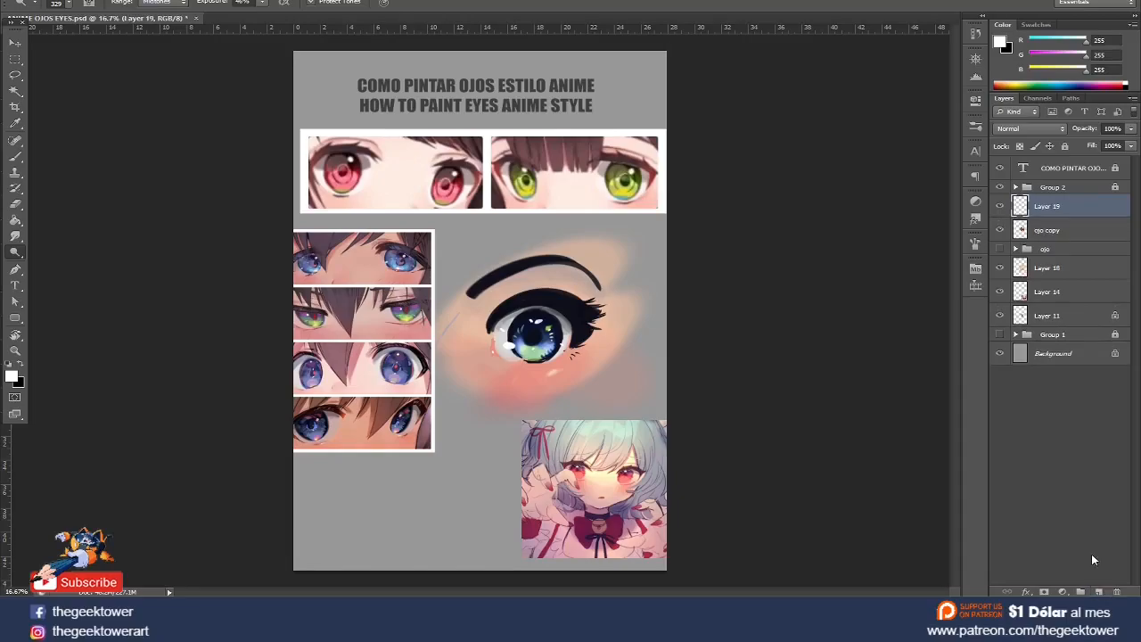
{"action": "left_click", "coordinate": [1034, 129]}
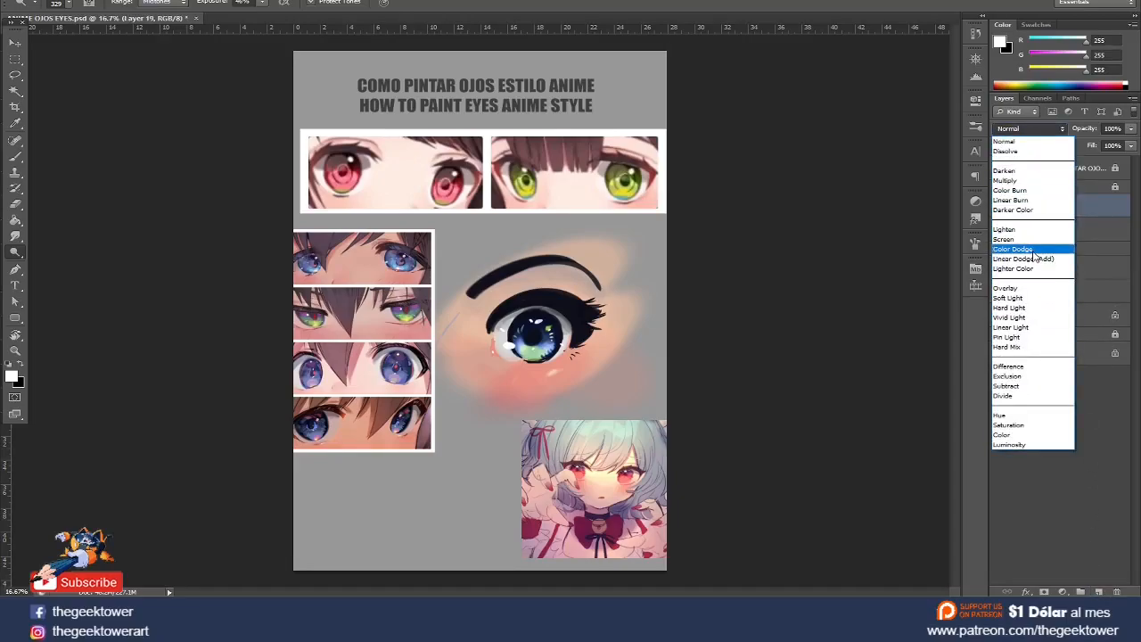
{"action": "left_click", "coordinate": [1029, 251]}
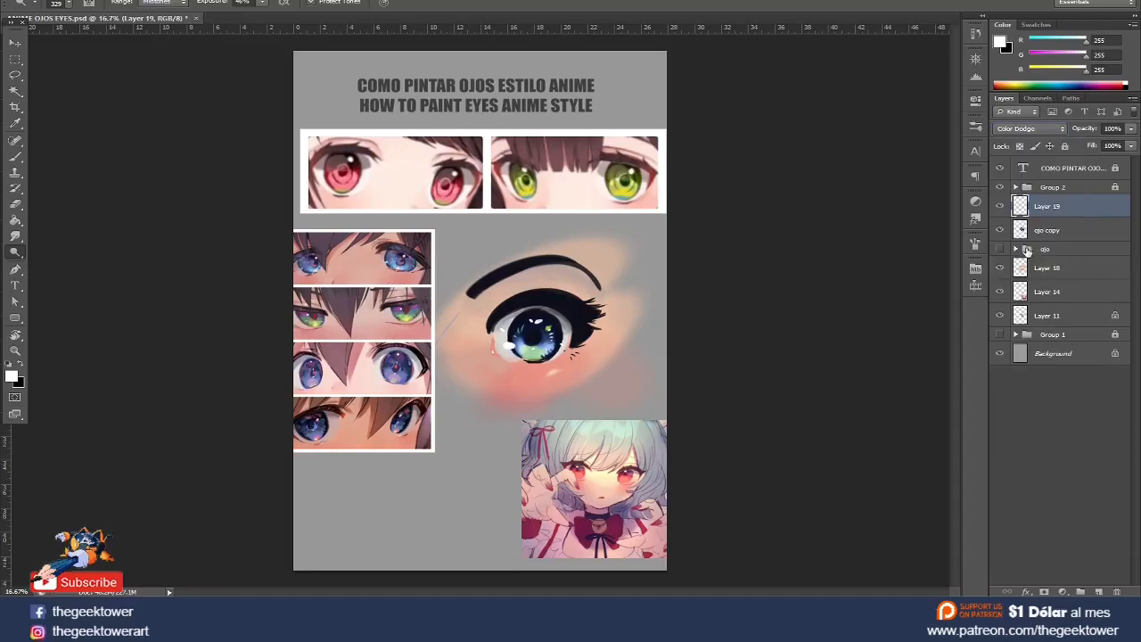
- Set the foreground colour to bright green, RGB 175, 241, 90
{"action": "left_click", "coordinate": [16, 378]}
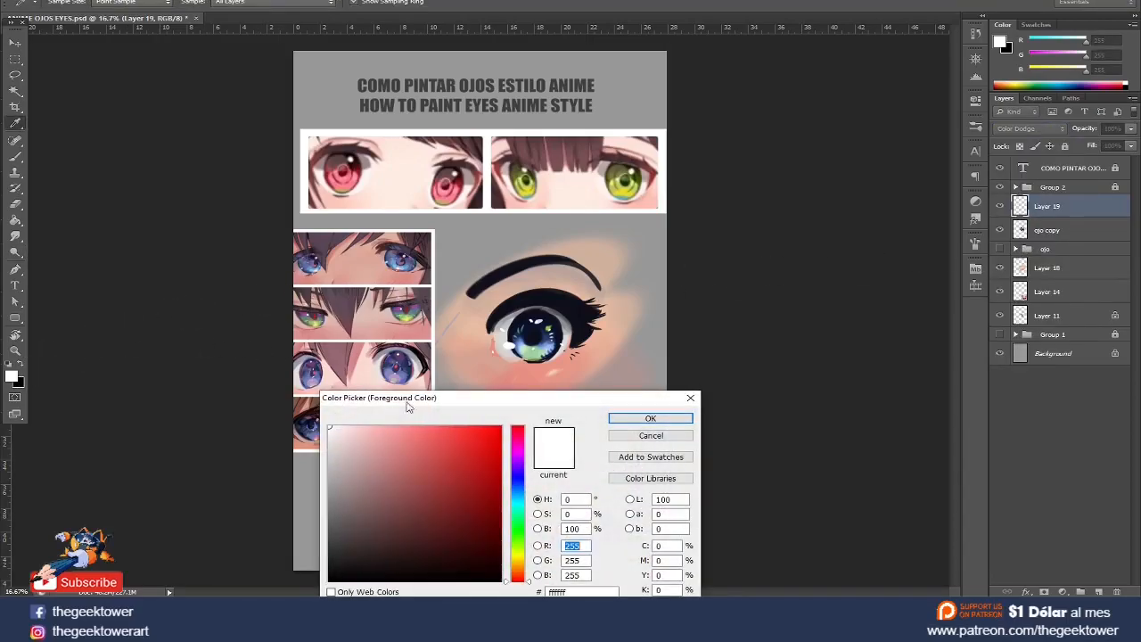
{"action": "left_click", "coordinate": [517, 443]}
{"action": "left_click", "coordinate": [437, 438]}
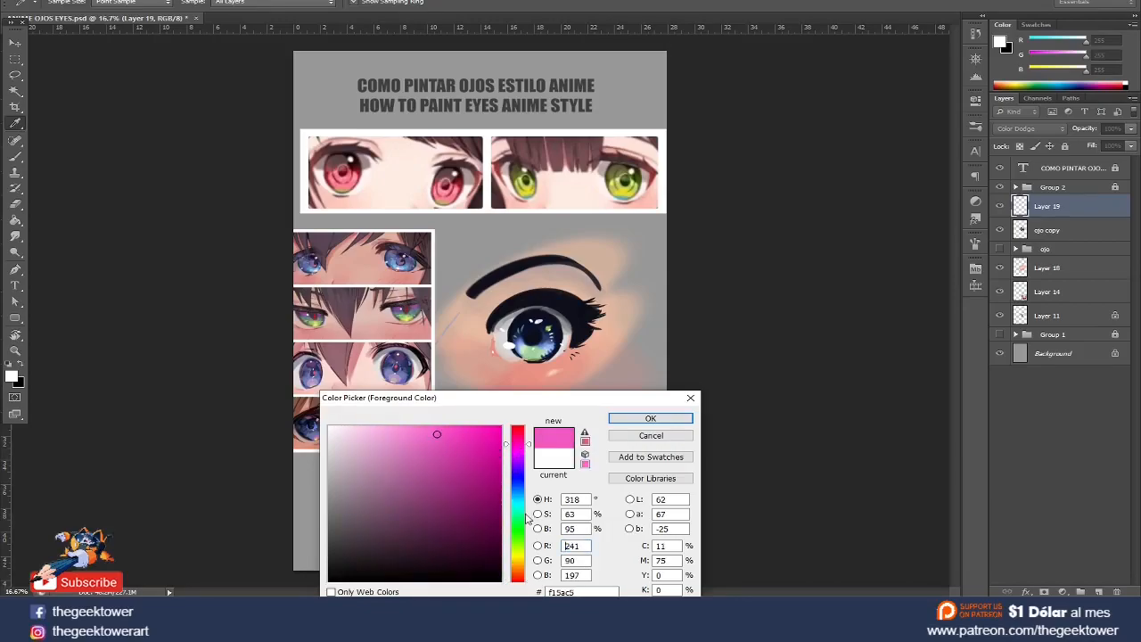
{"action": "left_click", "coordinate": [522, 544]}
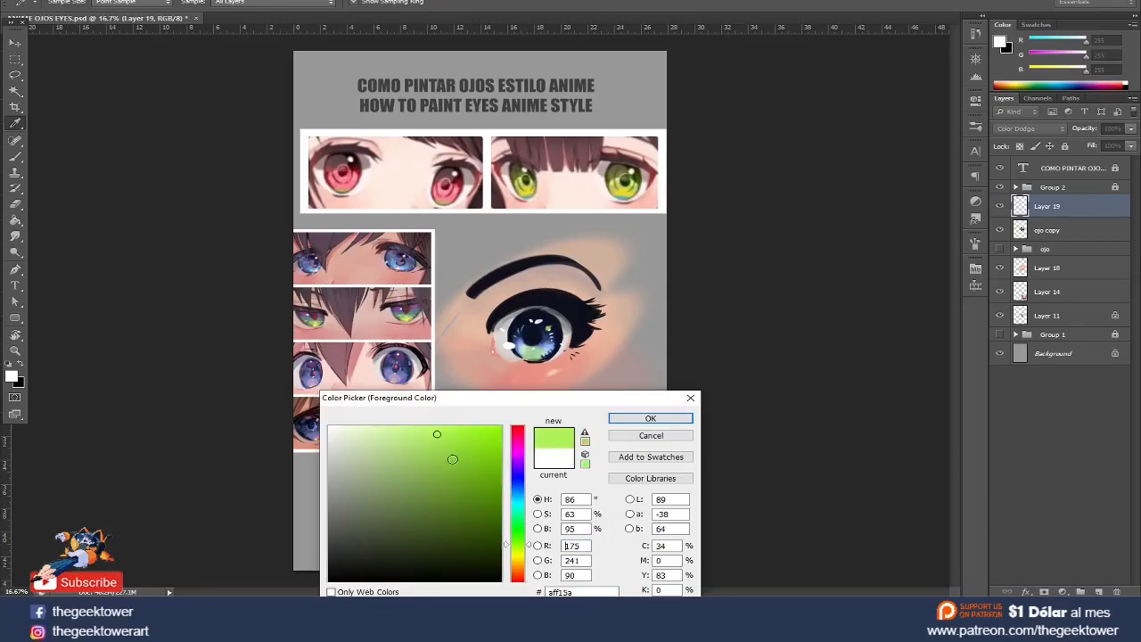
{"action": "left_click", "coordinate": [651, 419]}
- Try green strokes over the iris on Layer 19 with a 180 px brush, lower the brush opacity, and undo the last stroke
{"action": "right_click", "coordinate": [533, 354]}
{"action": "left_click_drag", "start_coordinate": [617, 384], "coordinate": [638, 384]}
{"action": "left_click", "coordinate": [1043, 209]}
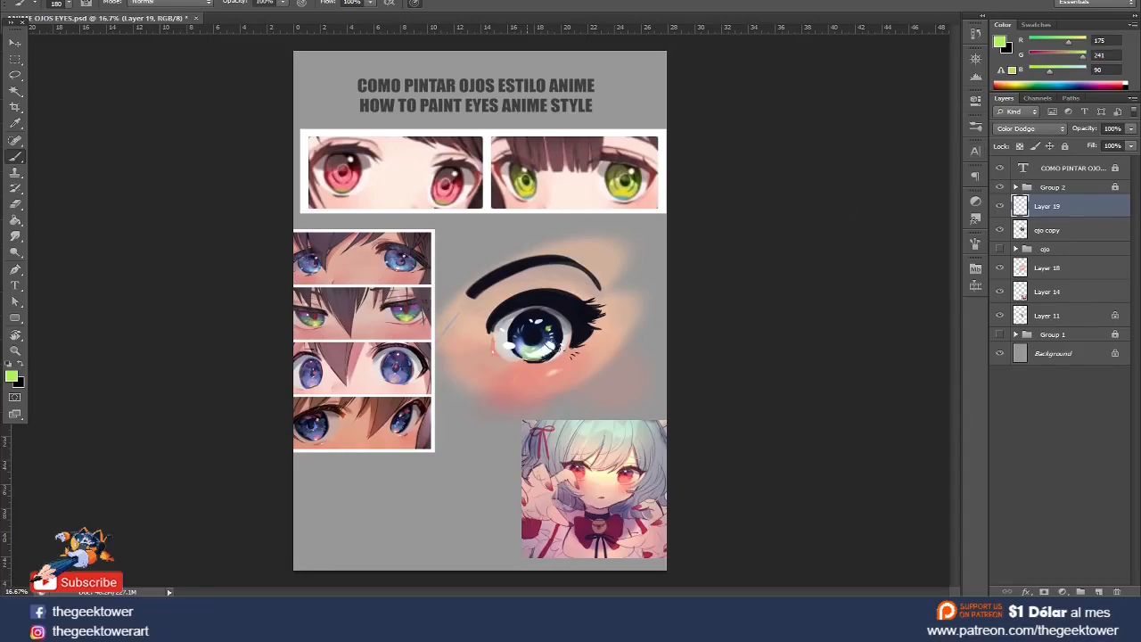
{"action": "left_click", "coordinate": [537, 345], "text": "ctrl"}
{"action": "right_click", "coordinate": [541, 337]}
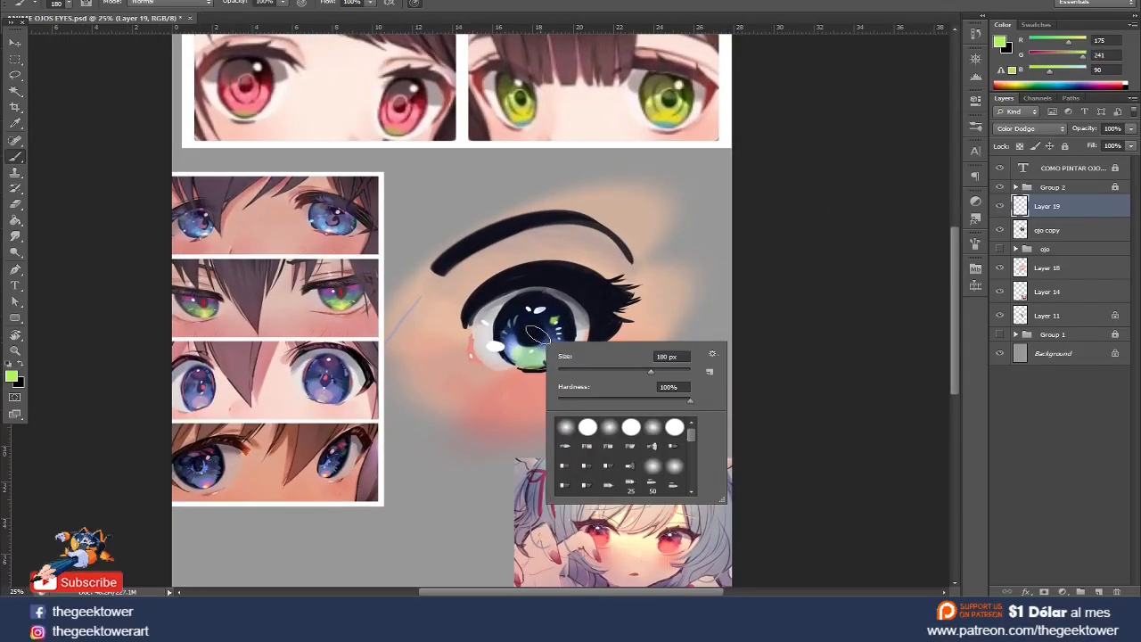
{"action": "left_click", "coordinate": [282, 4]}
{"action": "left_click_drag", "start_coordinate": [279, 13], "coordinate": [227, 16]}
{"action": "left_click_drag", "start_coordinate": [550, 389], "coordinate": [596, 342]}
{"action": "key", "text": "ctrl+z"}
- Try a green stroke across the iris with a 339 px brush at 20% opacity, then undo it
{"action": "right_click", "coordinate": [542, 339]}
{"action": "left_click", "coordinate": [668, 377]}
{"action": "left_click_drag", "start_coordinate": [526, 359], "coordinate": [550, 327]}
{"action": "key", "text": "ctrl+alt+z"}
{"action": "key", "text": "ctrl+alt+z"}
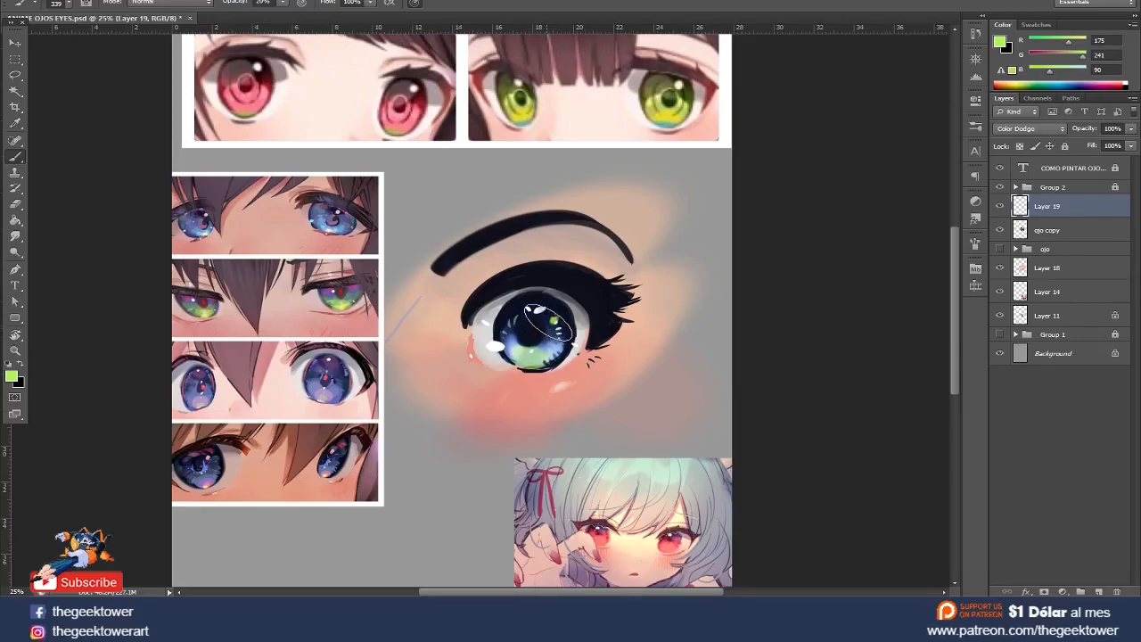
- Paint a soft green glow over the upper iris with a 484 px brush at 6% opacity, resampling the green from the iris
{"action": "right_click", "coordinate": [545, 325]}
{"action": "left_click", "coordinate": [629, 381]}
{"action": "left_click_drag", "start_coordinate": [676, 352], "coordinate": [684, 352]}
{"action": "left_click_drag", "start_coordinate": [533, 313], "coordinate": [554, 327]}
{"action": "left_click", "coordinate": [283, 4]}
{"action": "left_click", "coordinate": [271, 13]}
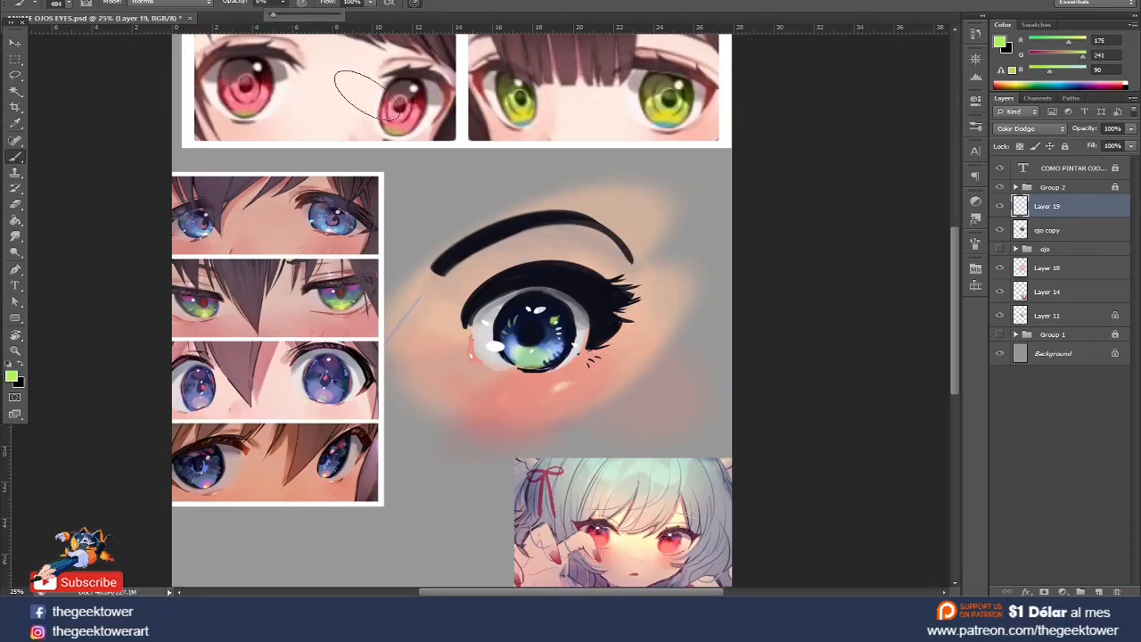
{"action": "mouse_move", "coordinate": [538, 304]}
{"action": "left_mouse_down"}
{"action": "mouse_move", "coordinate": [558, 324]}
{"action": "mouse_move", "coordinate": [549, 367]}
{"action": "mouse_move", "coordinate": [575, 378]}
{"action": "mouse_move", "coordinate": [544, 378]}
{"action": "mouse_move", "coordinate": [571, 351]}
{"action": "mouse_move", "coordinate": [529, 325]}
{"action": "left_mouse_up"}
{"action": "left_click", "coordinate": [506, 316], "text": "alt"}
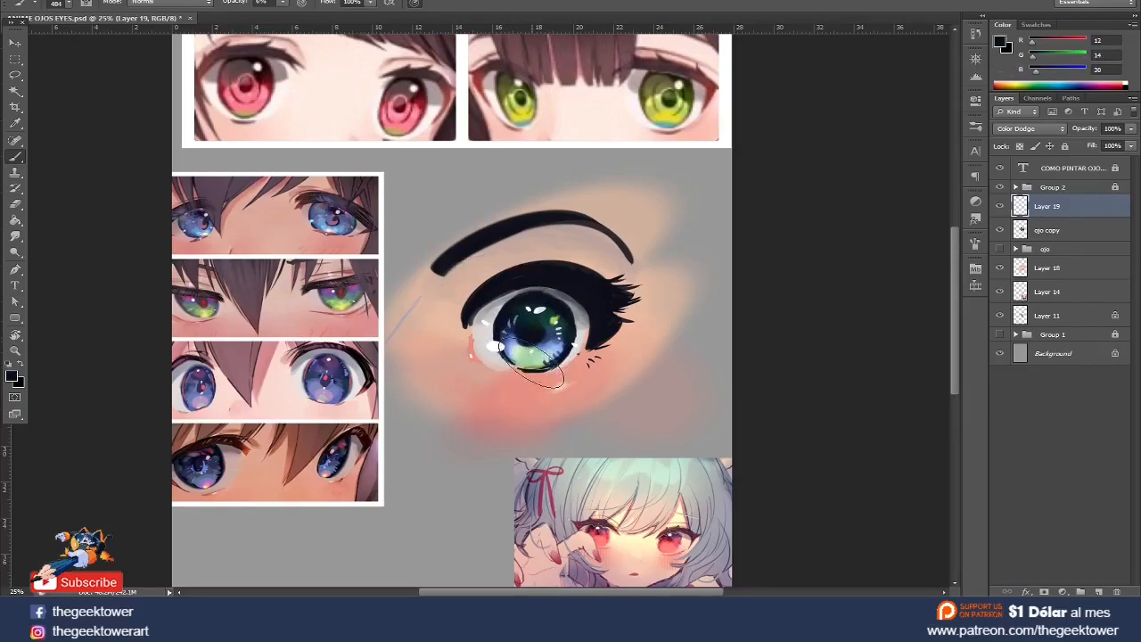
{"action": "left_click", "coordinate": [554, 318], "text": "alt"}
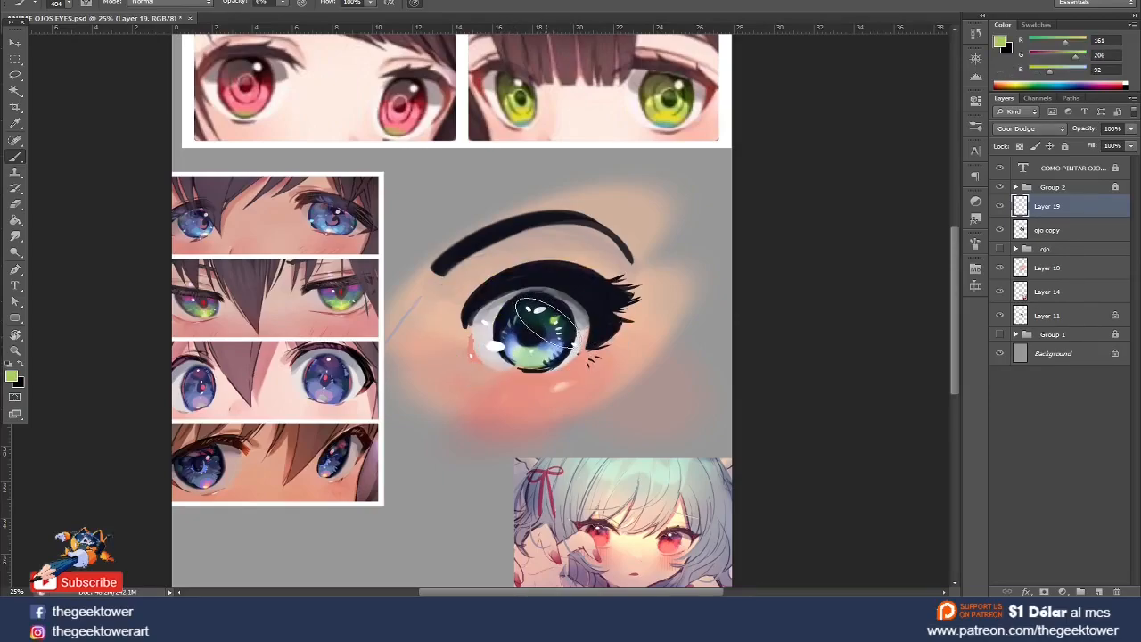
- Merge Layer 19 and the "ojo copy" layer into one layer
{"action": "key", "text": "ctrl+minus"}
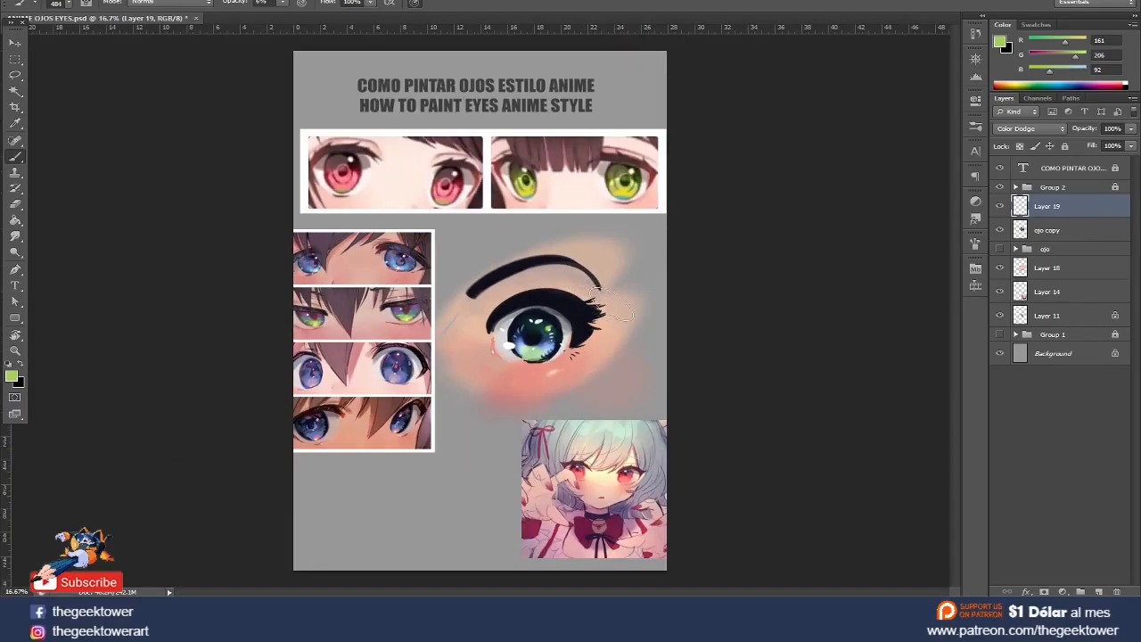
{"action": "left_click", "coordinate": [1041, 231], "text": "ctrl"}
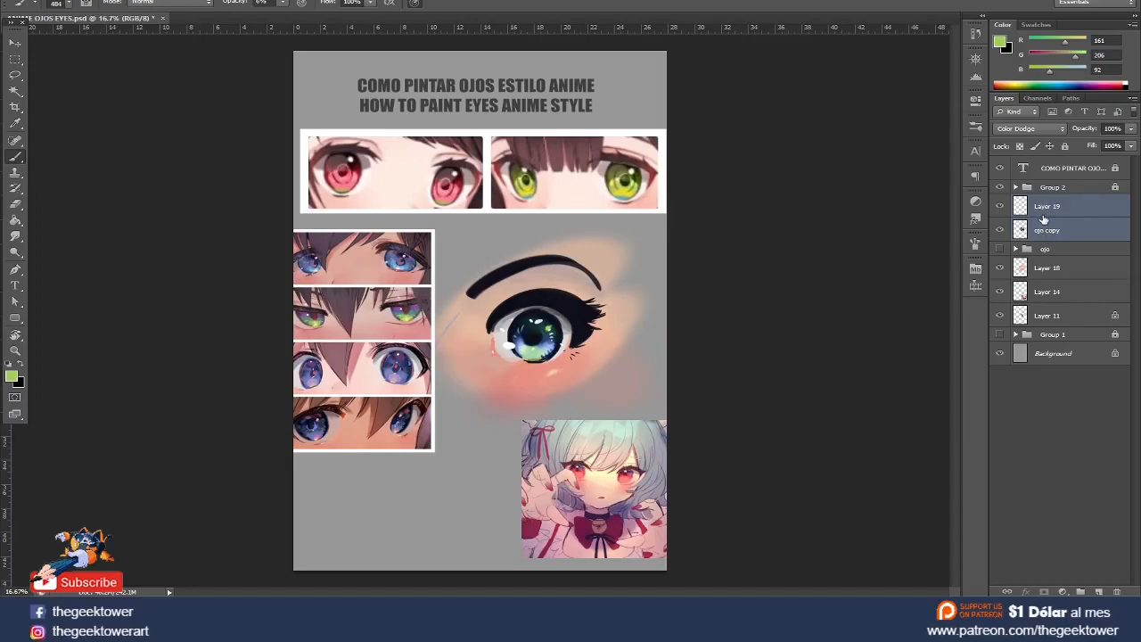
{"action": "key", "text": "ctrl+e"}
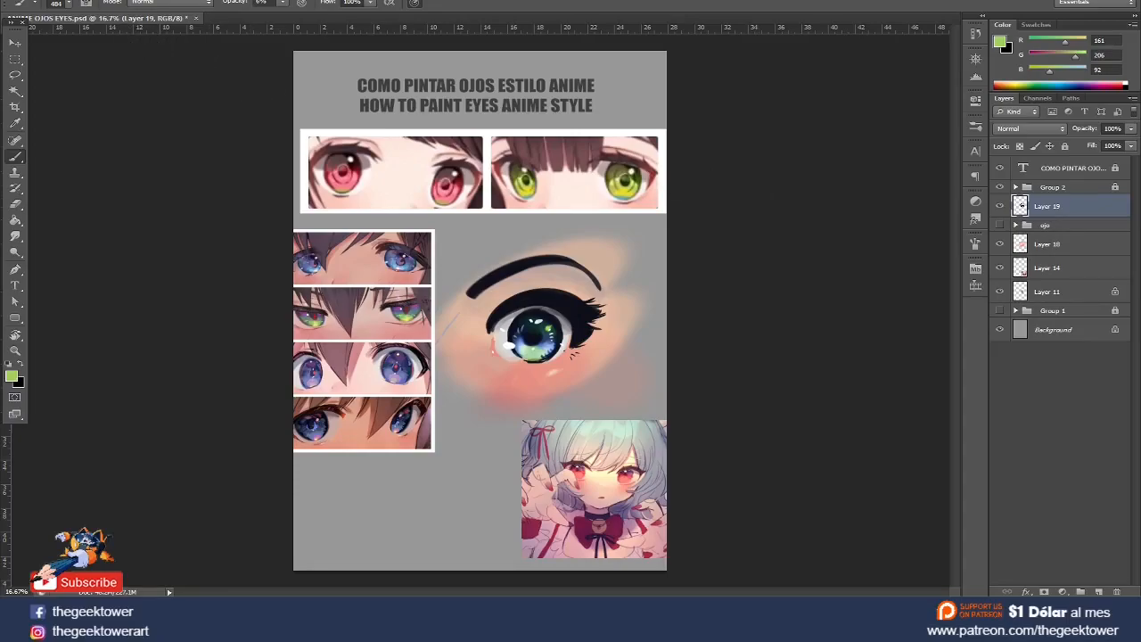
- Start a Curves adjustment on the merged eye layer with a shadow point and a highlight point at input 182, output 187
{"action": "left_click", "coordinate": [88, 0]}
{"action": "mouse_move", "coordinate": [114, 12]}
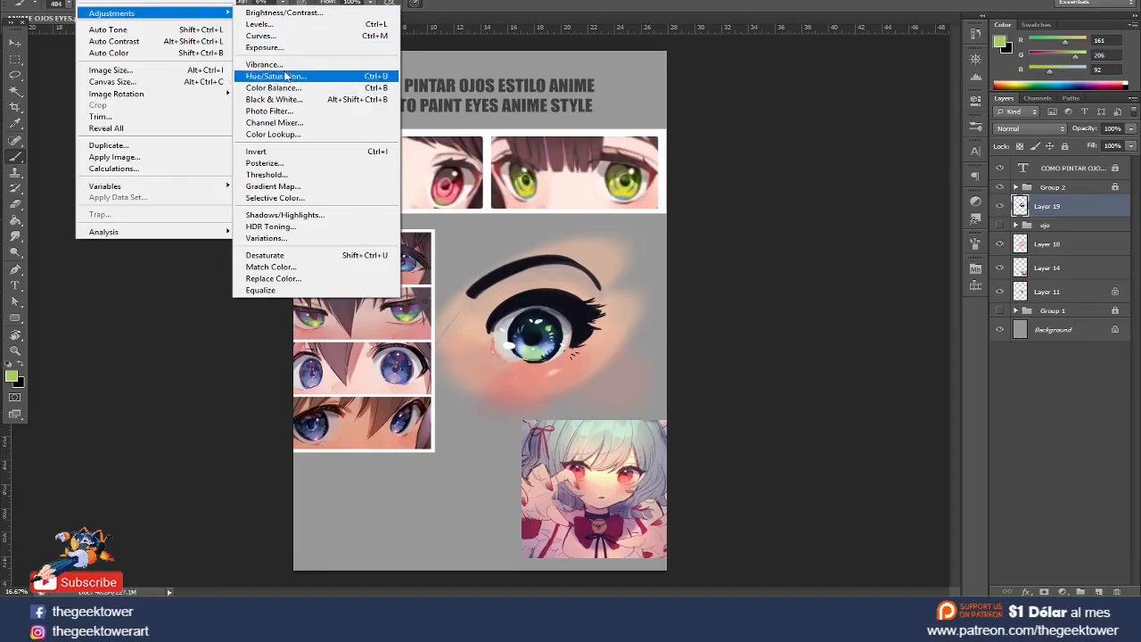
{"action": "left_click", "coordinate": [261, 36]}
{"action": "left_click", "coordinate": [278, 241]}
{"action": "left_click_drag", "start_coordinate": [278, 241], "coordinate": [278, 234]}
{"action": "left_click_drag", "start_coordinate": [202, 308], "coordinate": [205, 313]}
{"action": "left_click_drag", "start_coordinate": [278, 235], "coordinate": [280, 244]}
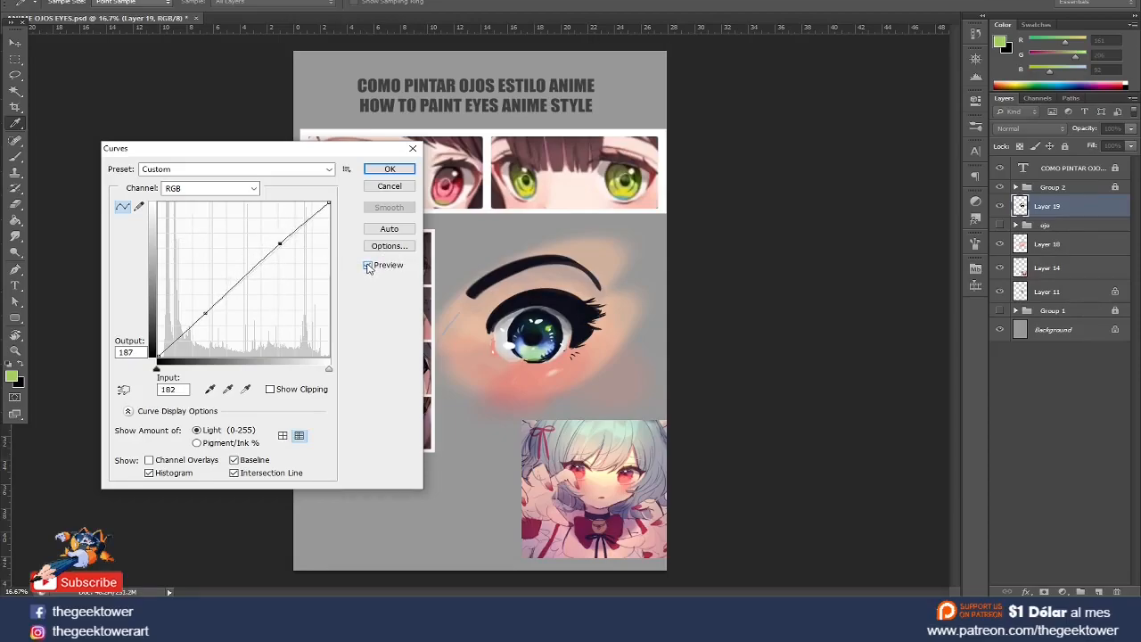
- Toggle the Curves preview and try a mild contrast curve with the shadow point at input 71, output 61
{"action": "left_click", "coordinate": [368, 265]}
{"action": "left_click", "coordinate": [206, 317]}
{"action": "left_click_drag", "start_coordinate": [206, 316], "coordinate": [208, 313]}
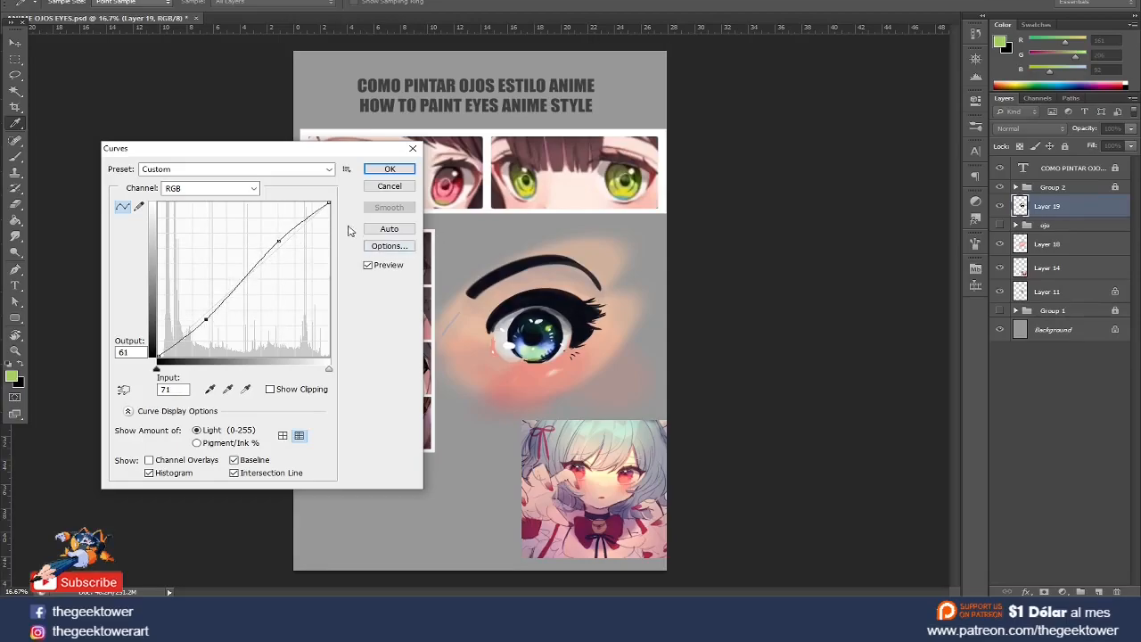
{"action": "left_click", "coordinate": [279, 243]}
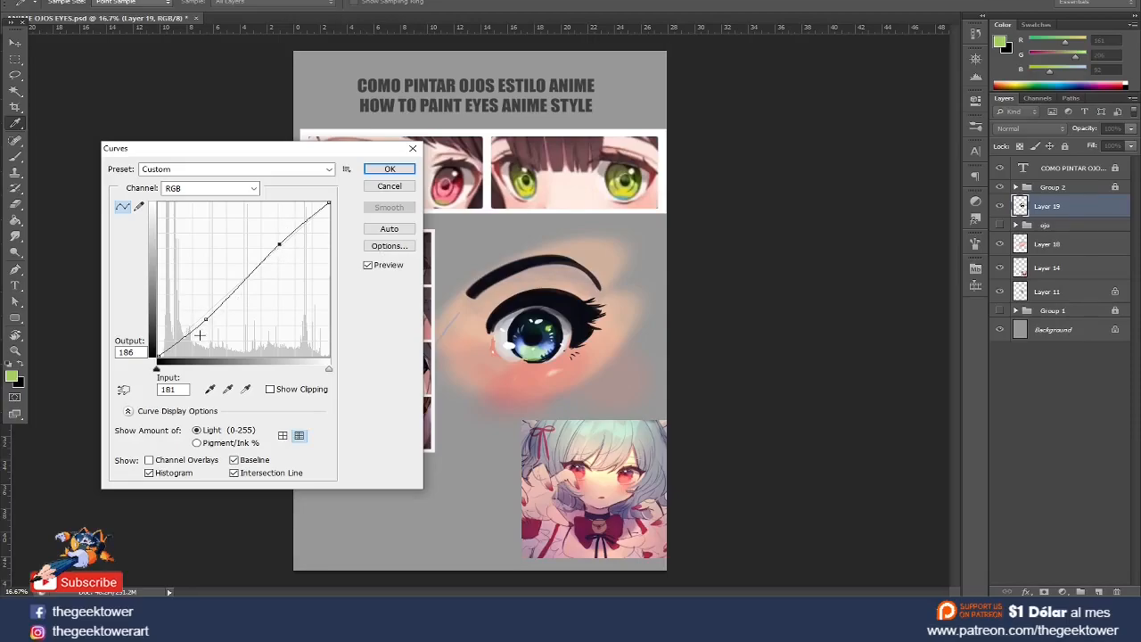
- Raise the curve's shadow point to input 45, output 83, set the highlight point to input 186, output 189, and apply the adjustment
{"action": "left_click_drag", "start_coordinate": [204, 318], "coordinate": [196, 289]}
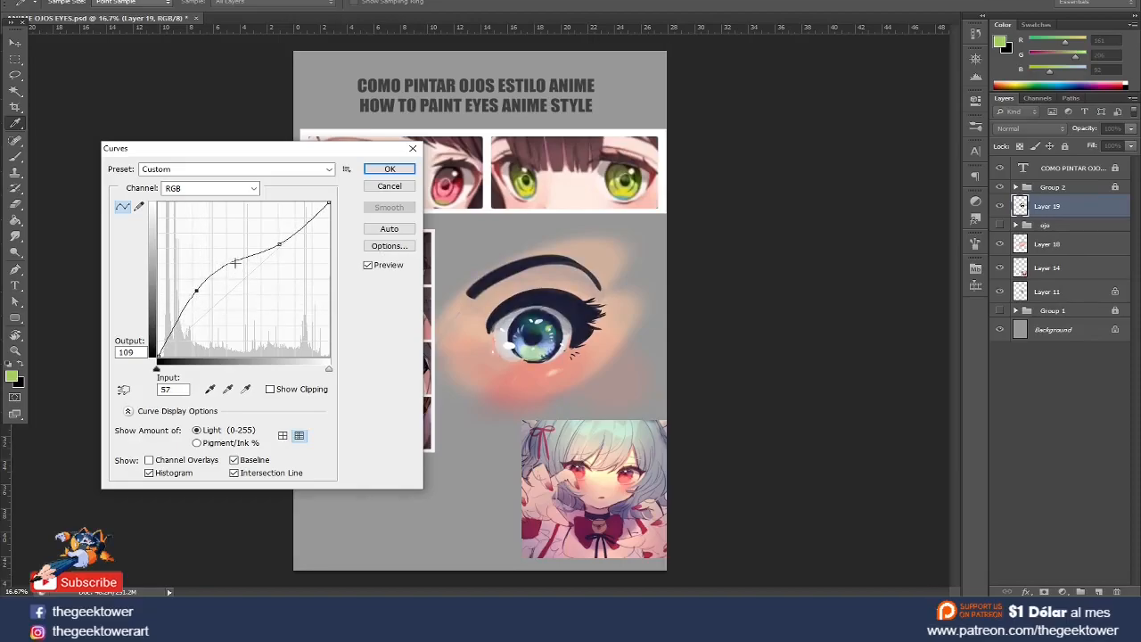
{"action": "mouse_move", "coordinate": [280, 242]}
{"action": "left_mouse_down"}
{"action": "mouse_move", "coordinate": [284, 258]}
{"action": "mouse_move", "coordinate": [277, 245]}
{"action": "left_mouse_up"}
{"action": "left_click_drag", "start_coordinate": [201, 297], "coordinate": [193, 283]}
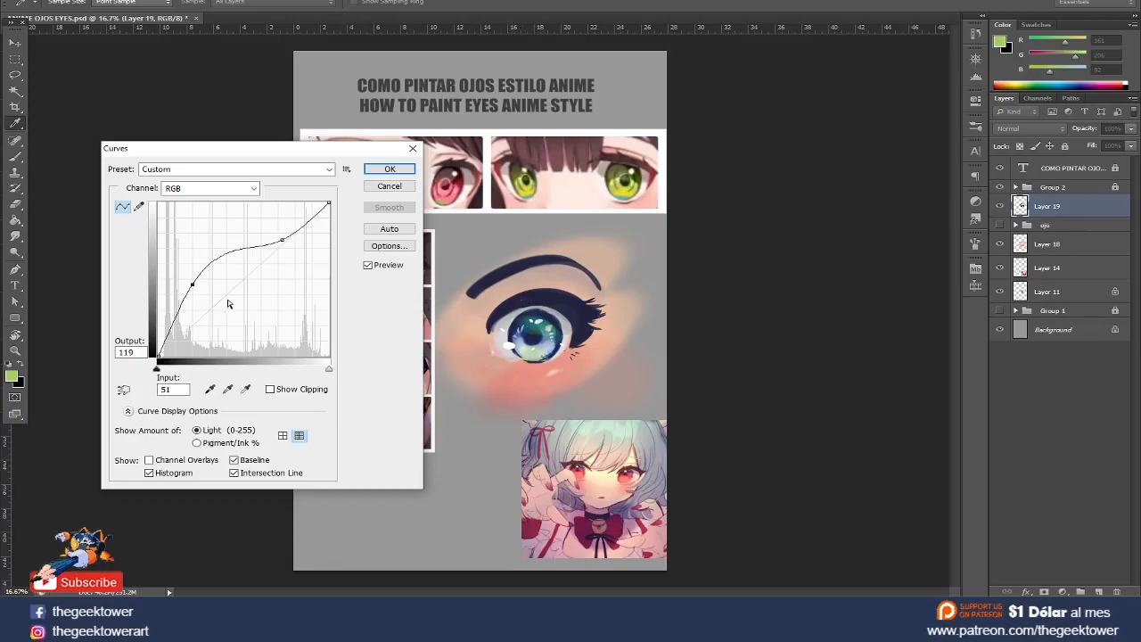
{"action": "left_click_drag", "start_coordinate": [190, 285], "coordinate": [189, 301]}
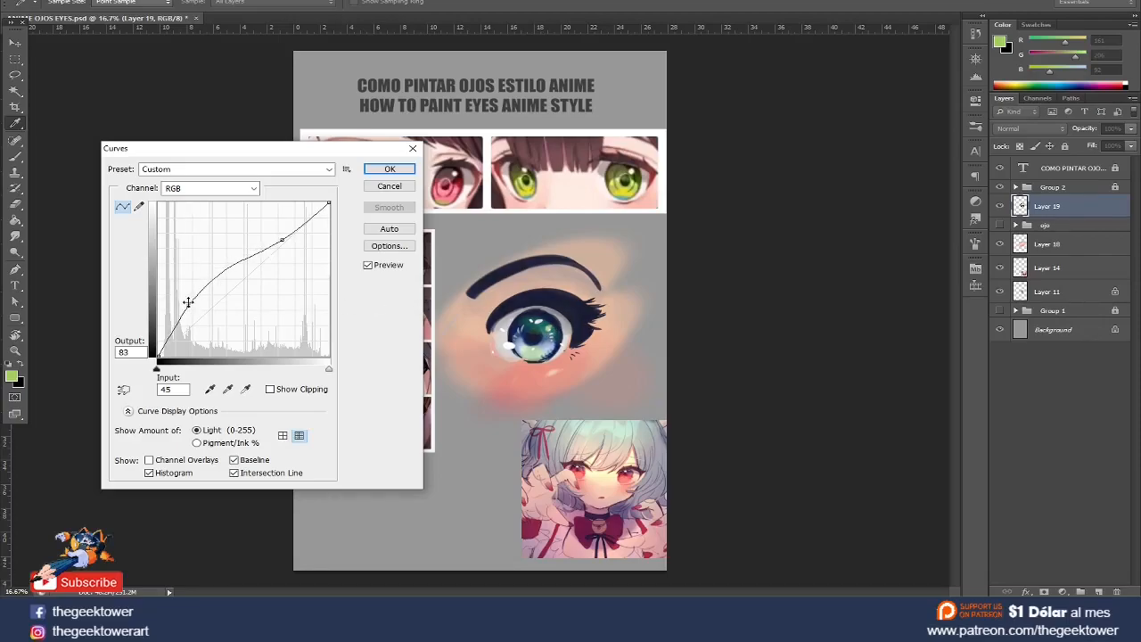
{"action": "left_click", "coordinate": [368, 266]}
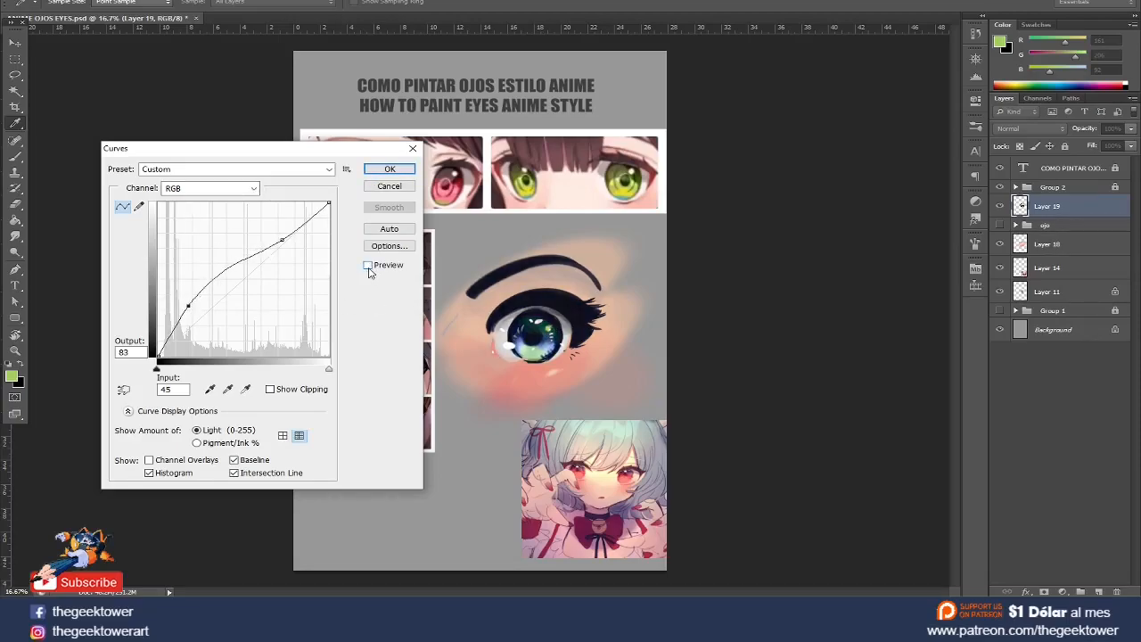
{"action": "left_click", "coordinate": [367, 266]}
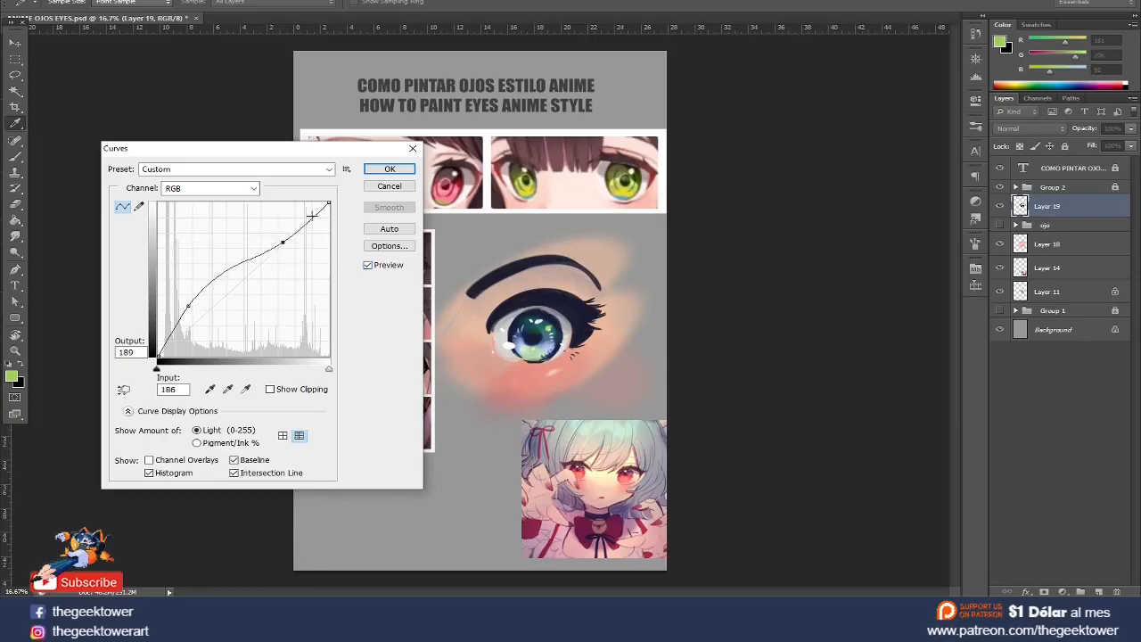
{"action": "left_click", "coordinate": [374, 172]}
- Set the opacity of Layer 19 to 92%
{"action": "left_click", "coordinate": [1130, 129]}
{"action": "left_click_drag", "start_coordinate": [1124, 145], "coordinate": [1134, 144]}
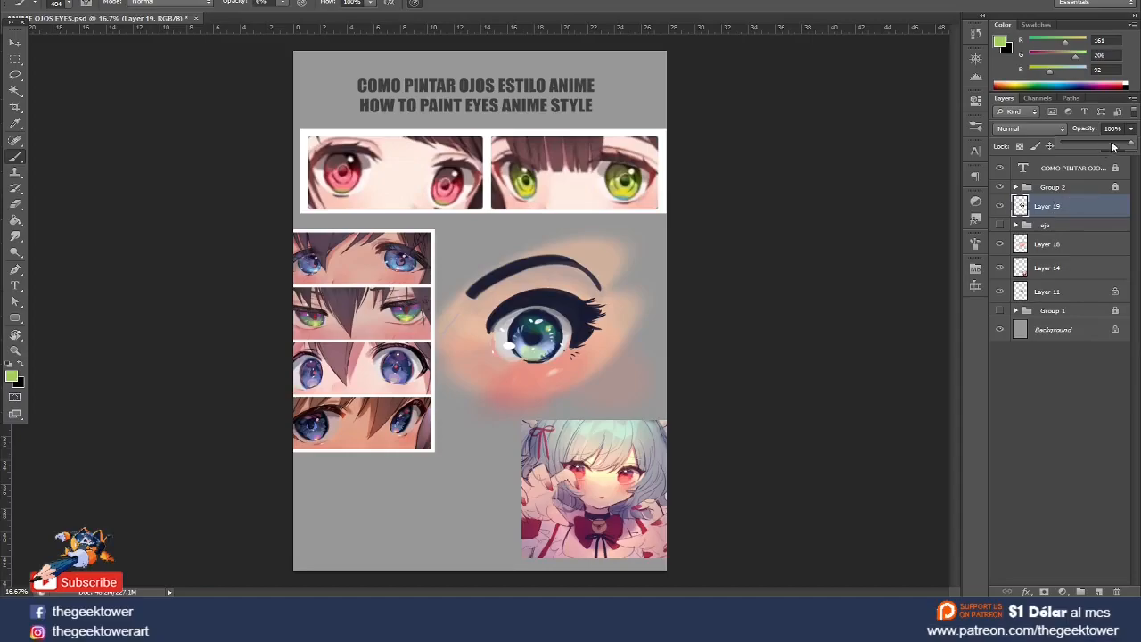
{"action": "left_click_drag", "start_coordinate": [1132, 146], "coordinate": [1129, 147]}
- Compare the adjusted eye with the original by toggling the visibility of Layer 19 and the "ojo" group, then switch to the Move tool
{"action": "left_click", "coordinate": [999, 206]}
{"action": "left_click", "coordinate": [999, 205]}
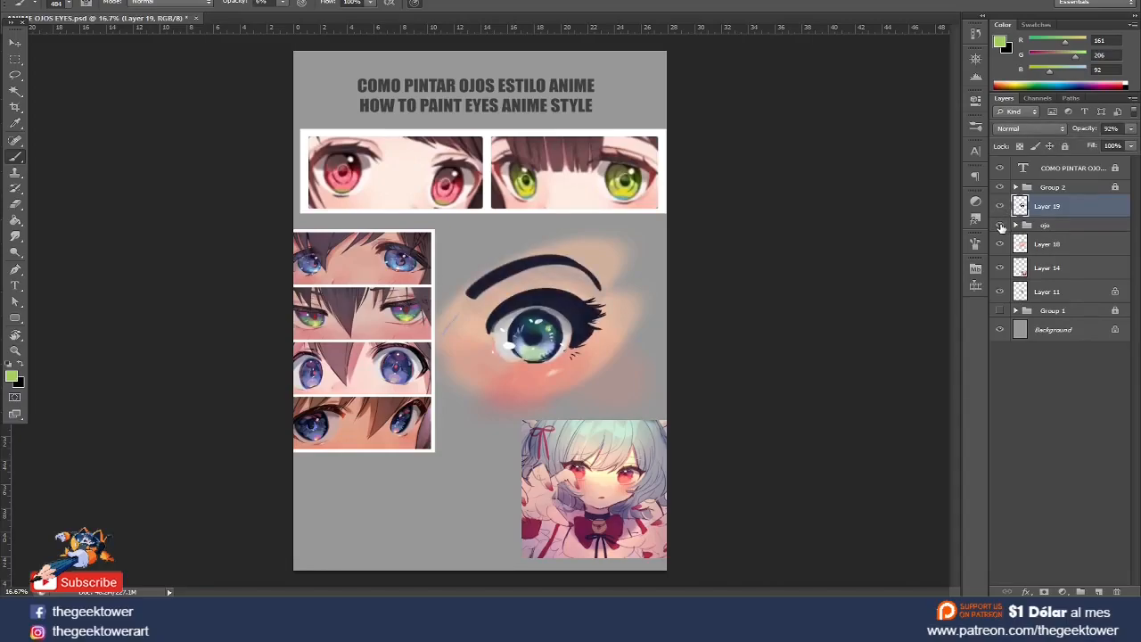
{"action": "left_click", "coordinate": [999, 224]}
{"action": "left_click", "coordinate": [999, 225]}
{"action": "left_click", "coordinate": [999, 225]}
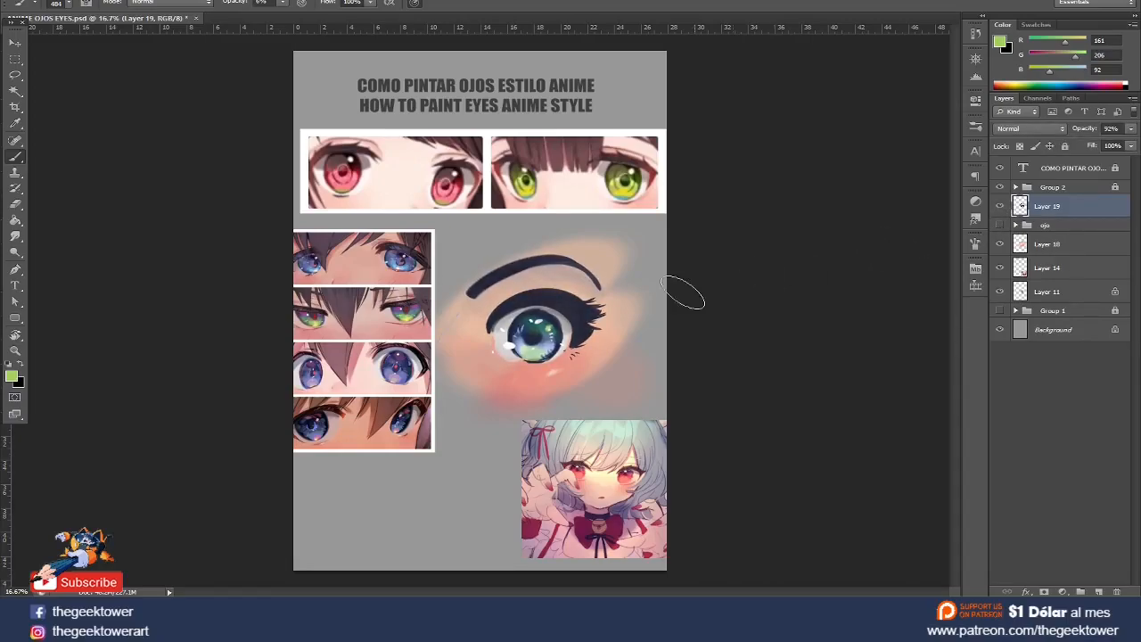
{"action": "key", "text": "v"}
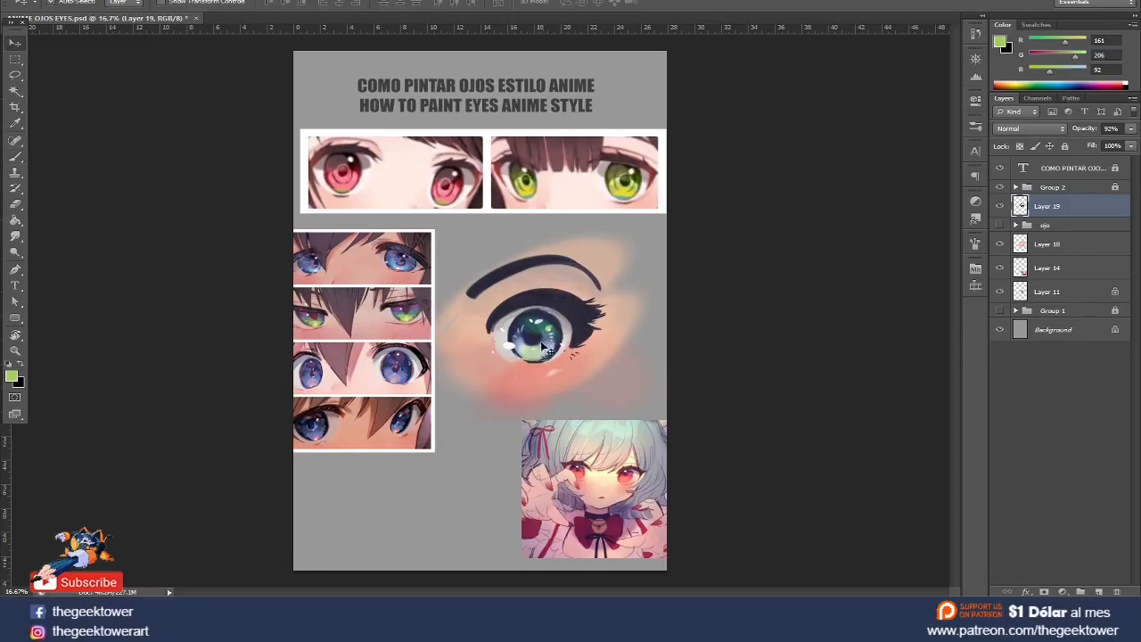
- Merge Layer 18 into Layer 19, set the brush opacity to 100% and sample the pink skin tone below the eye
{"action": "scroll", "coordinate": [378, 370], "scroll_direction": "up", "scroll_amount": 2}
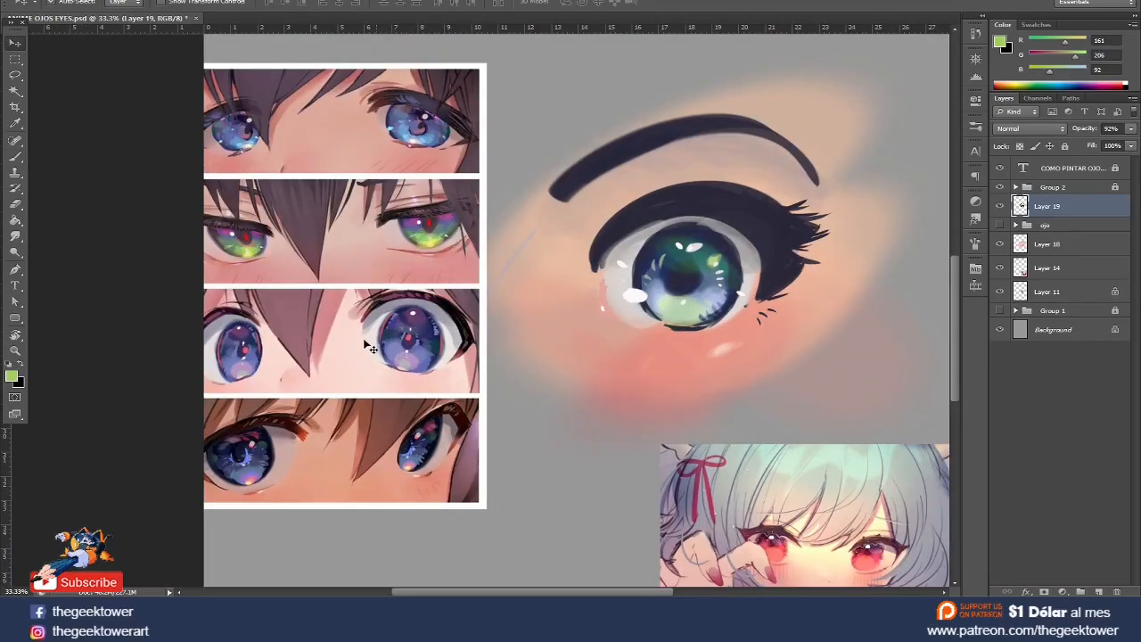
{"action": "key", "text": "b"}
{"action": "left_click", "coordinate": [629, 210], "text": "alt"}
{"action": "right_click", "coordinate": [629, 211]}
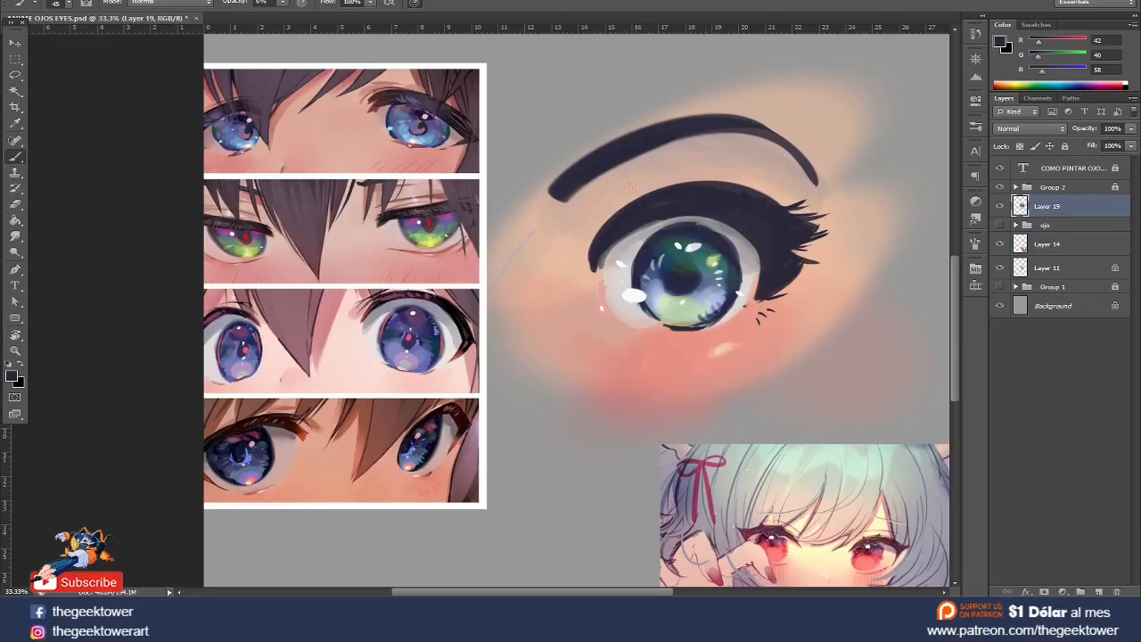
{"action": "left_click", "coordinate": [282, 2]}
{"action": "left_click", "coordinate": [600, 219]}
{"action": "left_click", "coordinate": [640, 337], "text": "alt"}
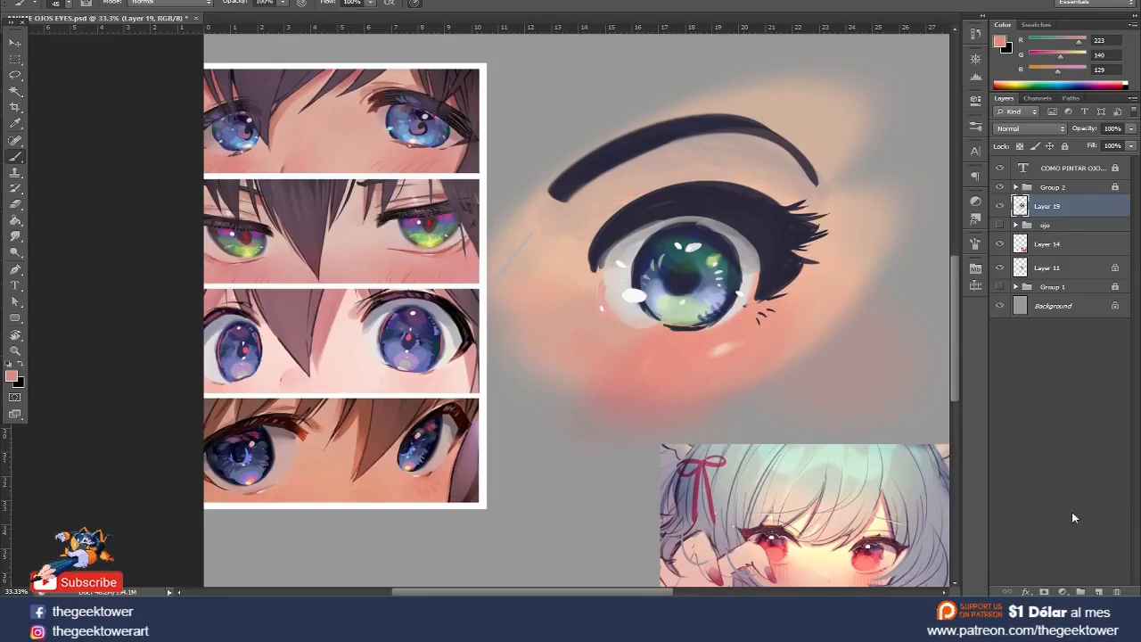
- Create a new layer above Layer 19 and paint the first dark hair strands across the eyebrow in the sampled eyelash colour
{"action": "left_click", "coordinate": [1097, 592]}
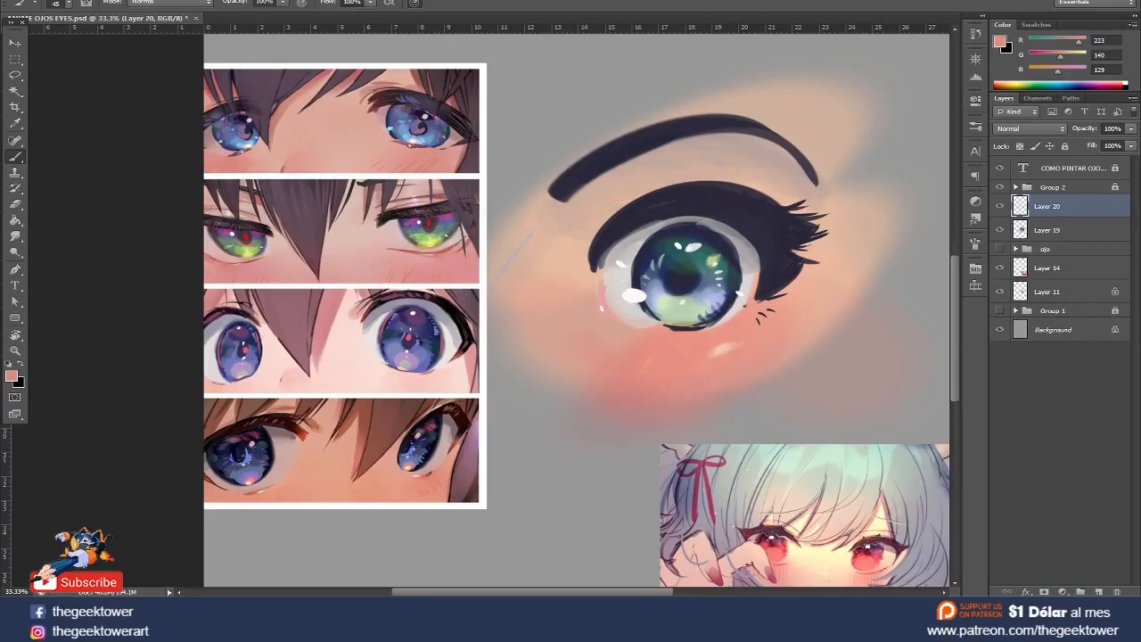
{"action": "left_click", "coordinate": [676, 208], "text": "alt"}
{"action": "scroll", "coordinate": [636, 125], "scroll_direction": "down", "scroll_amount": 1}
{"action": "left_click_drag", "start_coordinate": [670, 81], "coordinate": [611, 188]}
{"action": "left_click_drag", "start_coordinate": [668, 73], "coordinate": [581, 209]}
- Enlarge the brush to 77 and paint more dark hair strands fanning from a peak above the eyebrow down both sides
{"action": "right_click", "coordinate": [675, 132]}
{"action": "left_click", "coordinate": [723, 165]}
{"action": "left_click", "coordinate": [671, 86]}
{"action": "left_click_drag", "start_coordinate": [672, 67], "coordinate": [686, 120]}
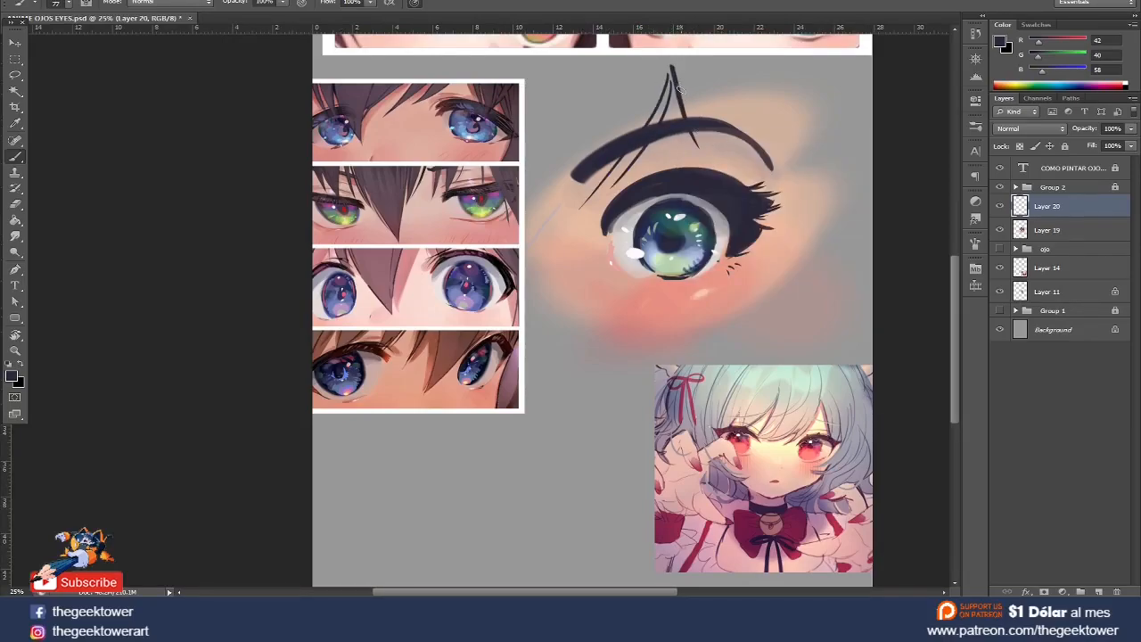
{"action": "left_click_drag", "start_coordinate": [668, 66], "coordinate": [715, 158]}
{"action": "left_click_drag", "start_coordinate": [668, 68], "coordinate": [594, 221]}
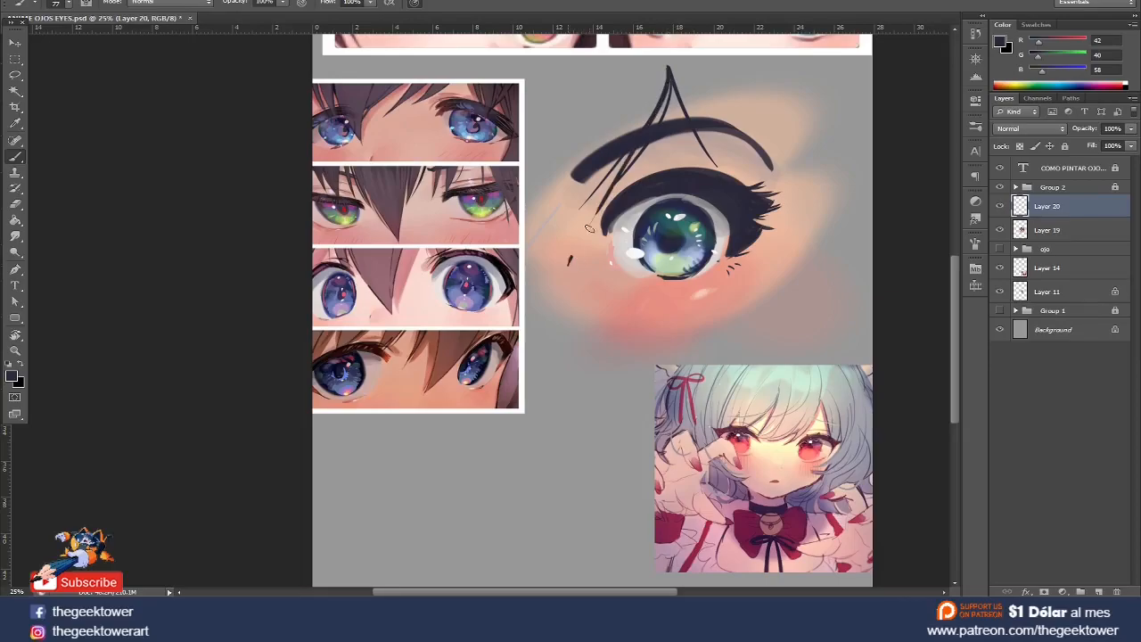
{"action": "left_click_drag", "start_coordinate": [667, 78], "coordinate": [559, 247]}
- Draw a dark 1471 × 1471 px ellipse shape enclosing the painted eye and eyebrow
{"action": "left_click_drag", "start_coordinate": [15, 318], "coordinate": [70, 324]}
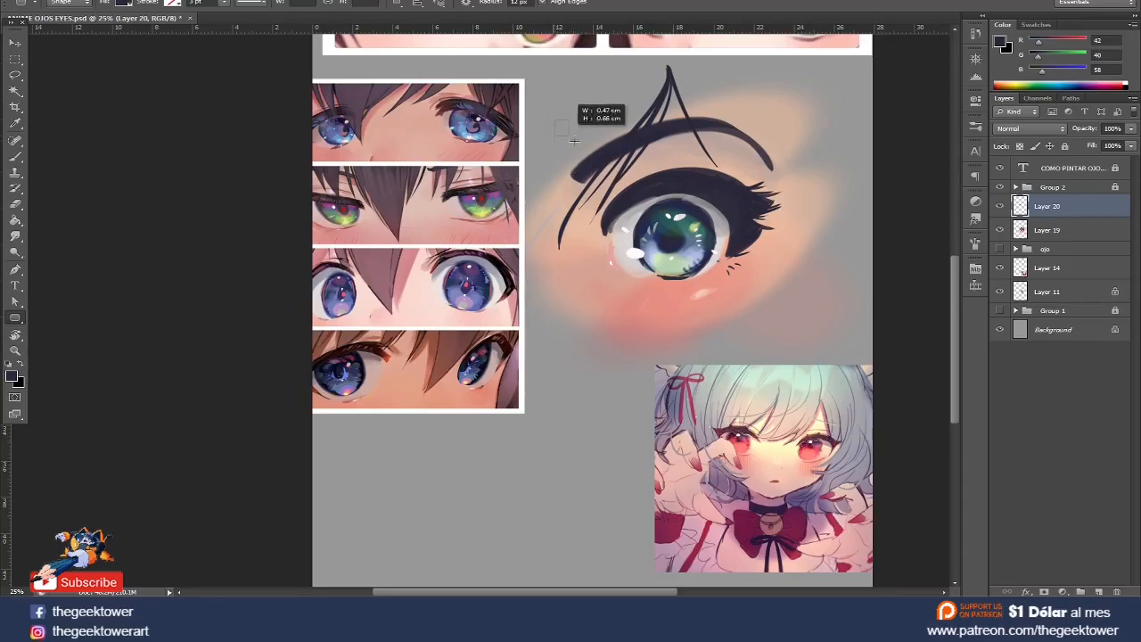
{"action": "left_click_drag", "start_coordinate": [19, 319], "coordinate": [64, 341]}
{"action": "left_click_drag", "start_coordinate": [580, 117], "coordinate": [805, 327]}
{"action": "left_click_drag", "start_coordinate": [567, 114], "coordinate": [555, 102]}
{"action": "key", "text": "Return"}
- Place the ellipse layer beneath Layer 19 and clip Layers 19 and 20 to it
{"action": "left_click_drag", "start_coordinate": [1041, 207], "coordinate": [1041, 250]}
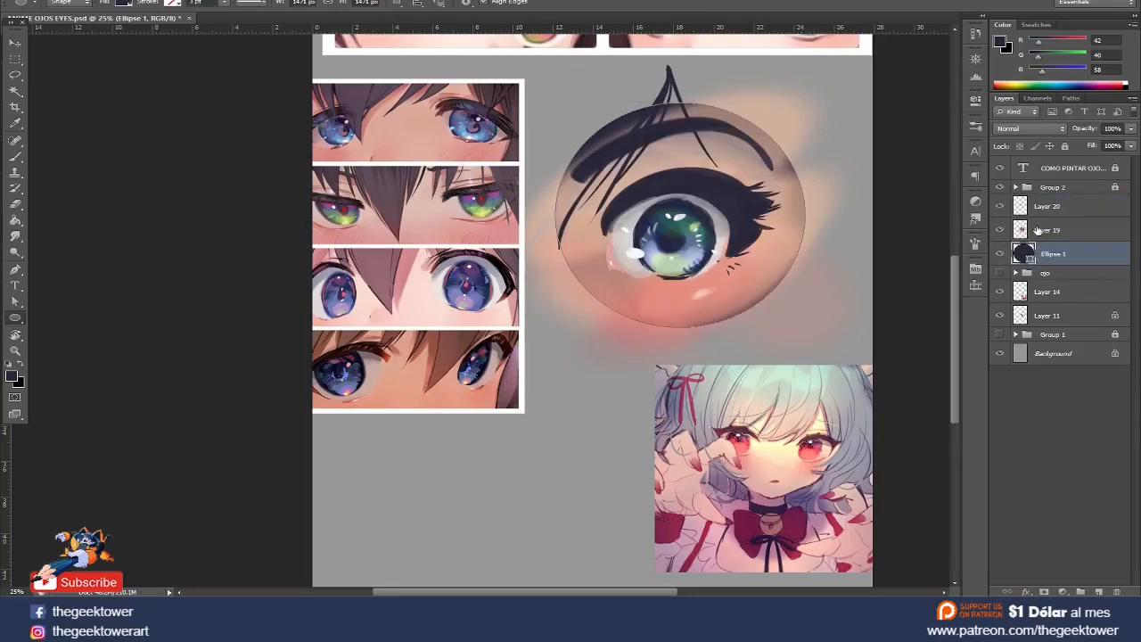
{"action": "left_click", "coordinate": [1034, 228], "text": "shift"}
{"action": "key", "text": "ctrl+alt+g"}
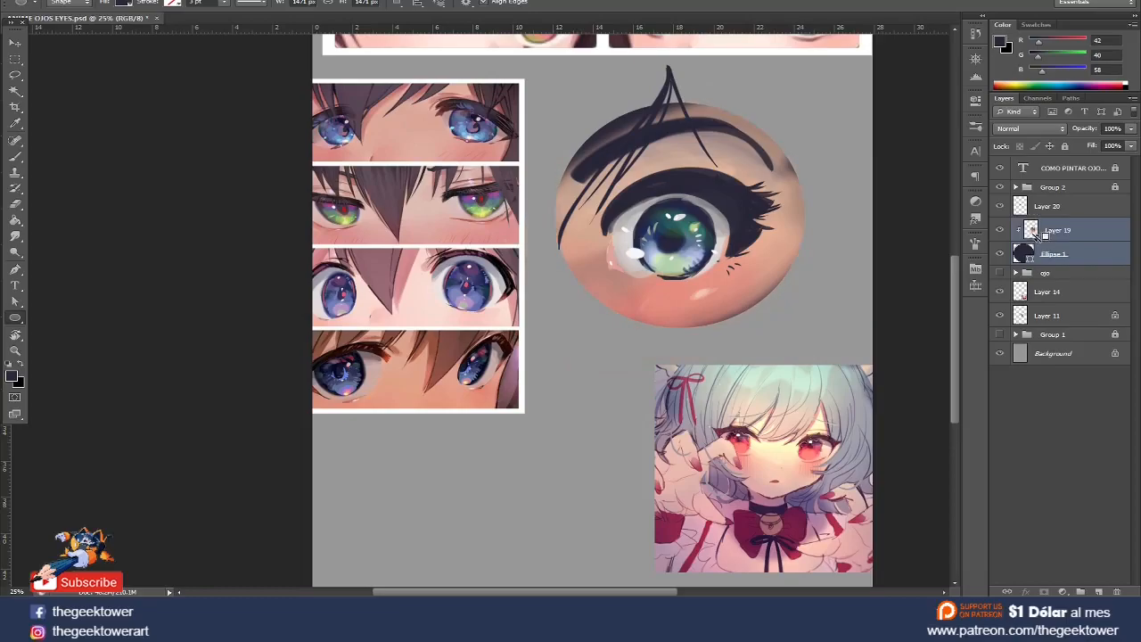
{"action": "left_click", "coordinate": [1039, 216], "text": "alt"}
- Scale the clipping ellipse to 91.09% in width and height, apply the transform and deselect the layer
{"action": "key", "text": "v"}
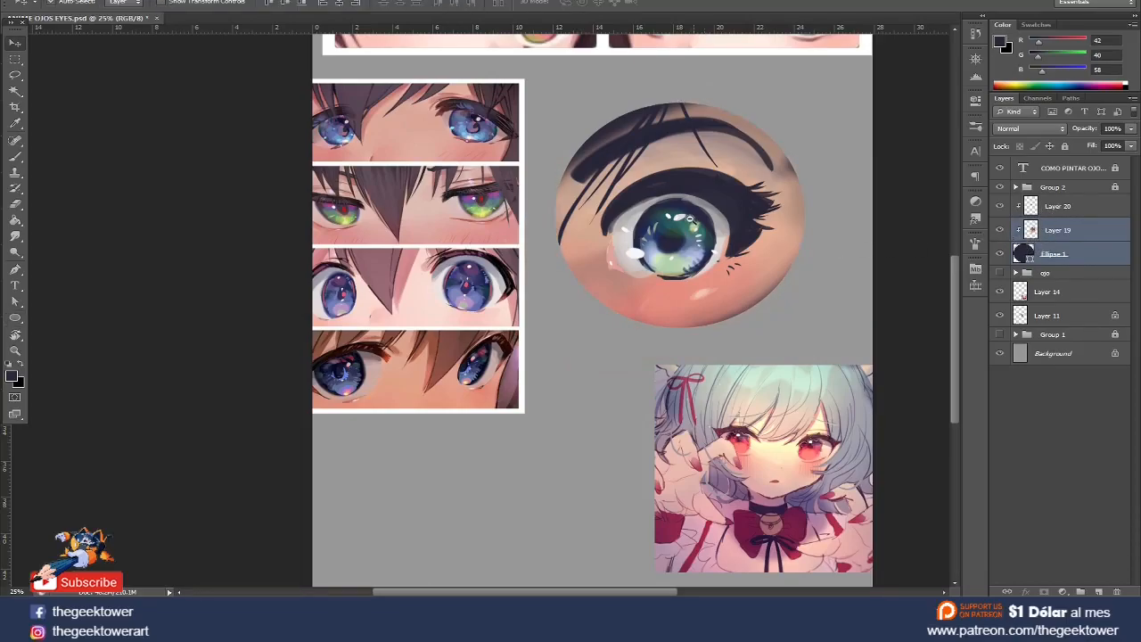
{"action": "key", "text": "ctrl+minus"}
{"action": "left_click", "coordinate": [1058, 257]}
{"action": "key", "text": "ctrl+t"}
{"action": "left_click_drag", "start_coordinate": [622, 387], "coordinate": [617, 389]}
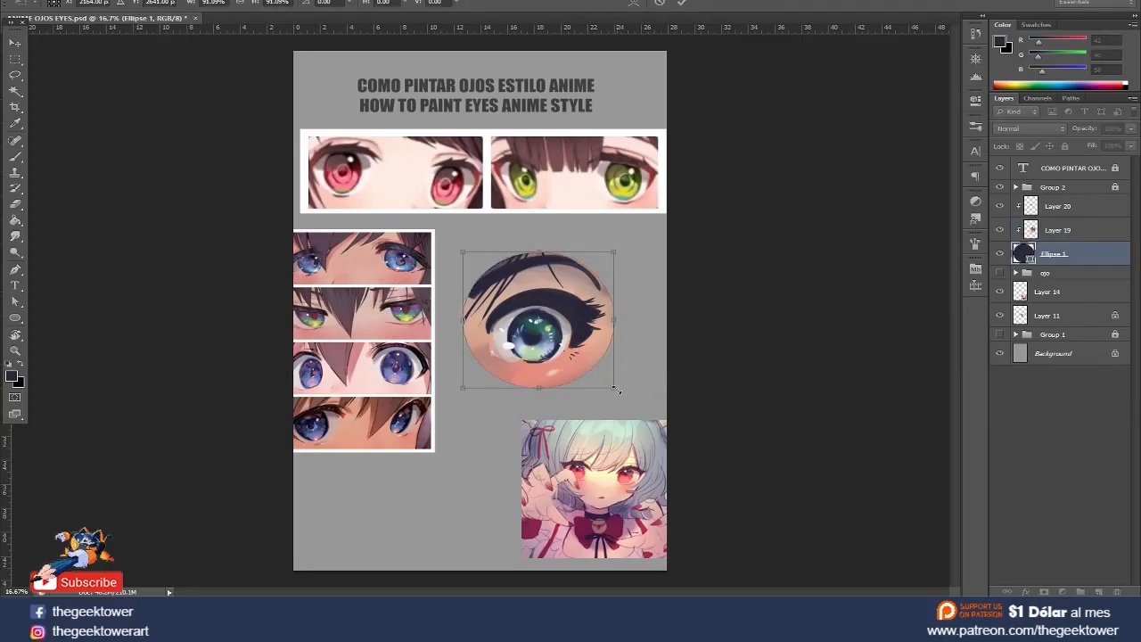
{"action": "key", "text": "Return"}
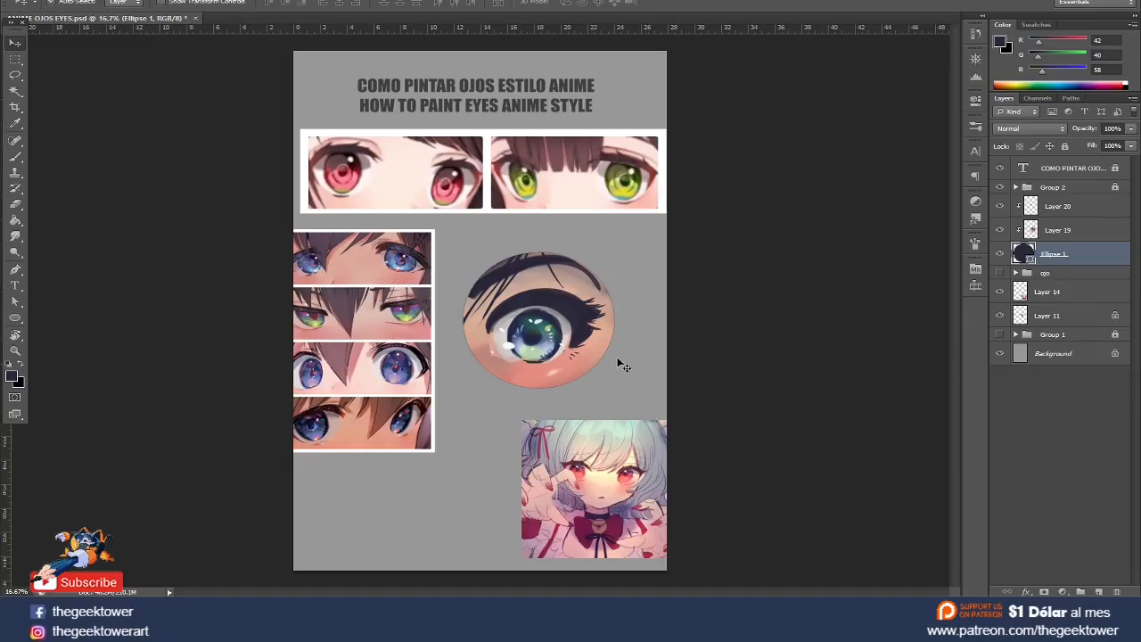
{"action": "left_click", "coordinate": [616, 353]}
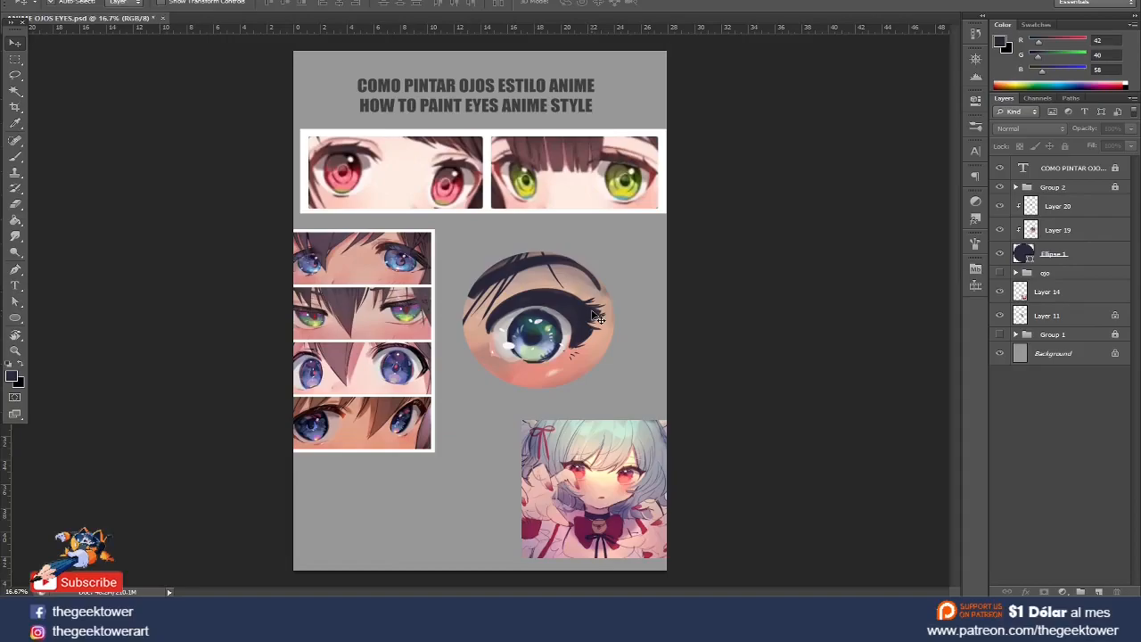
{"action": "scroll", "coordinate": [535, 322], "scroll_direction": "up", "scroll_amount": 1}
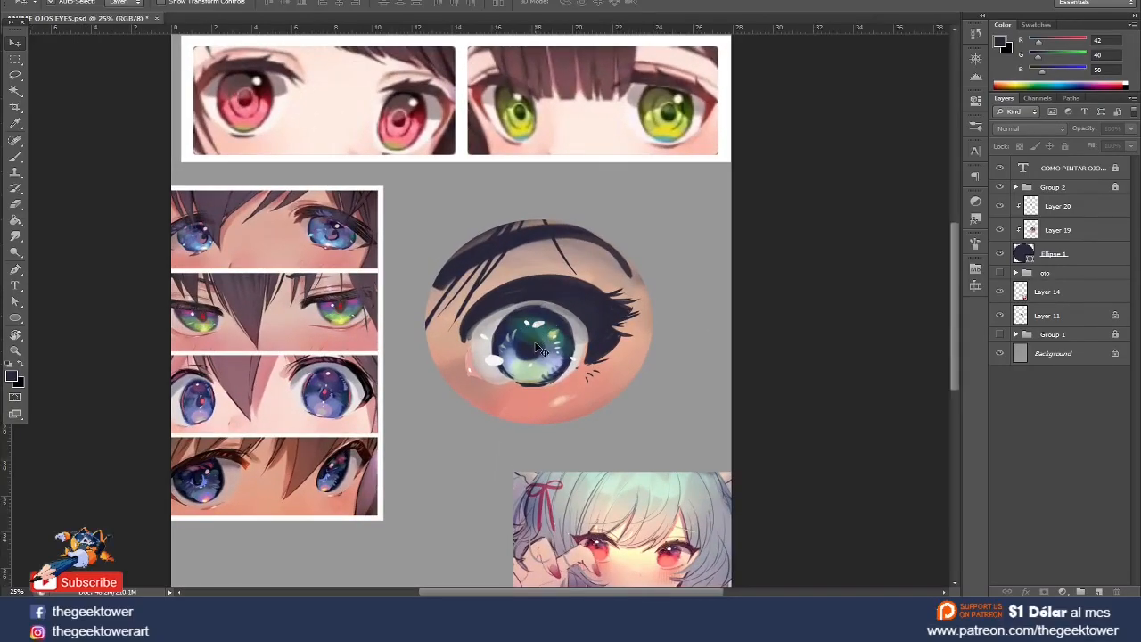